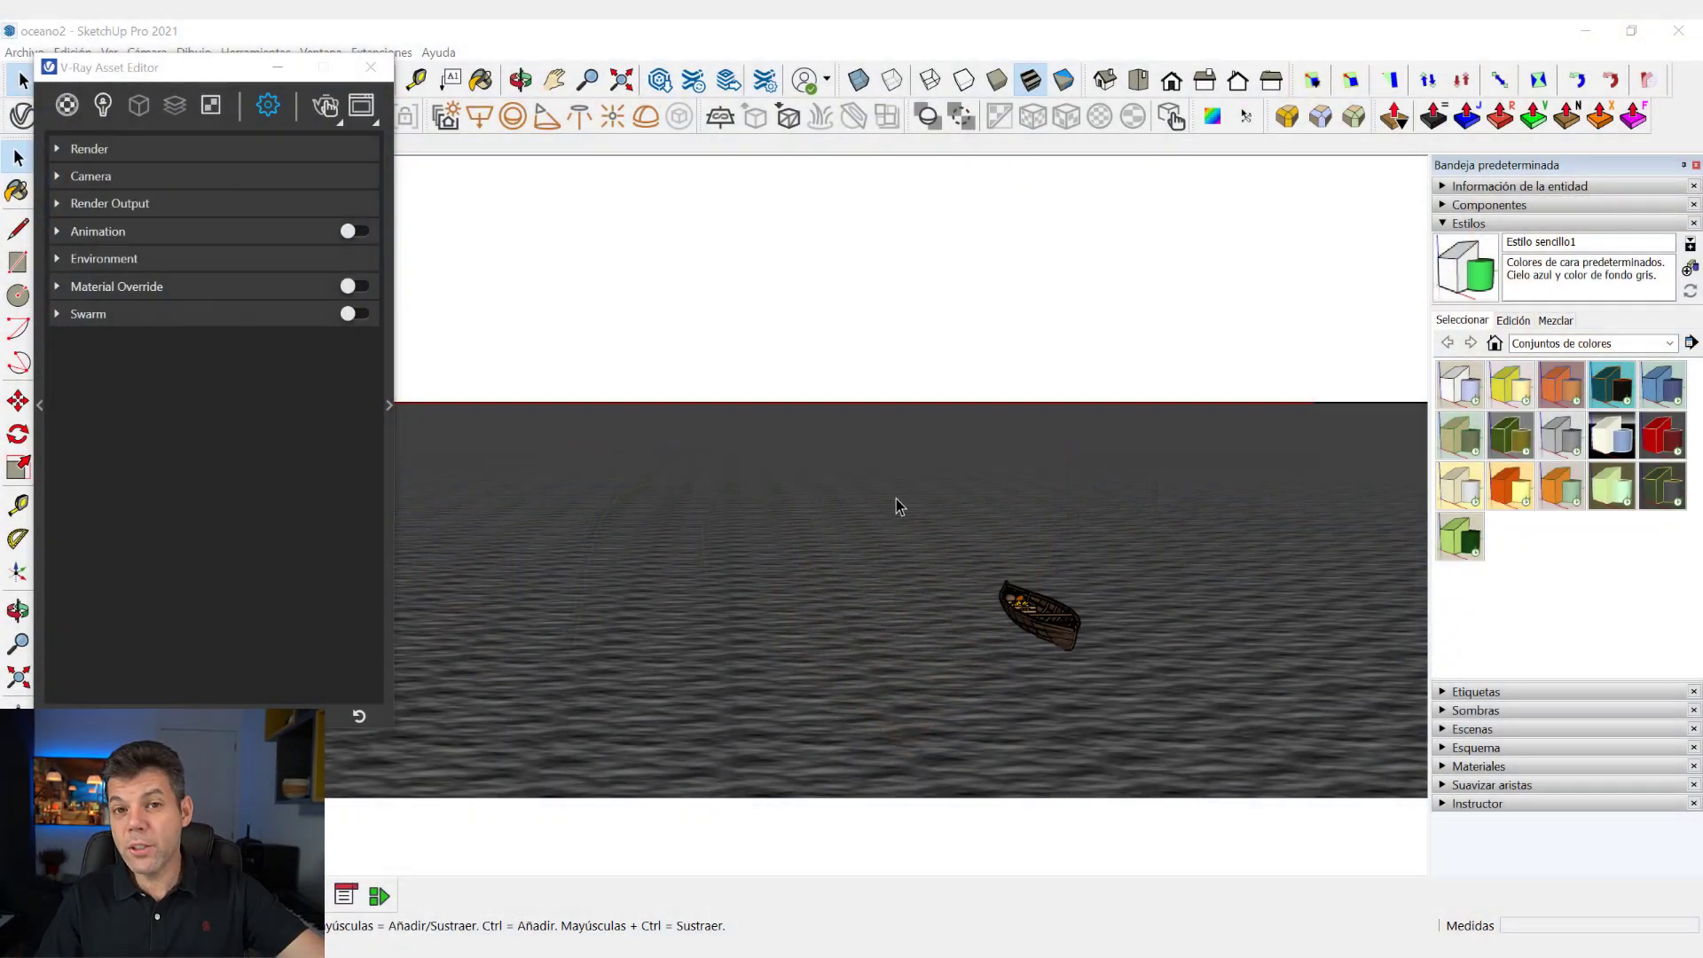
Step: Swap the V-Ray Asset Editor for the Chaos Cosmos Browser, moving it up and left
{"action": "left_click", "coordinate": [382, 73]}
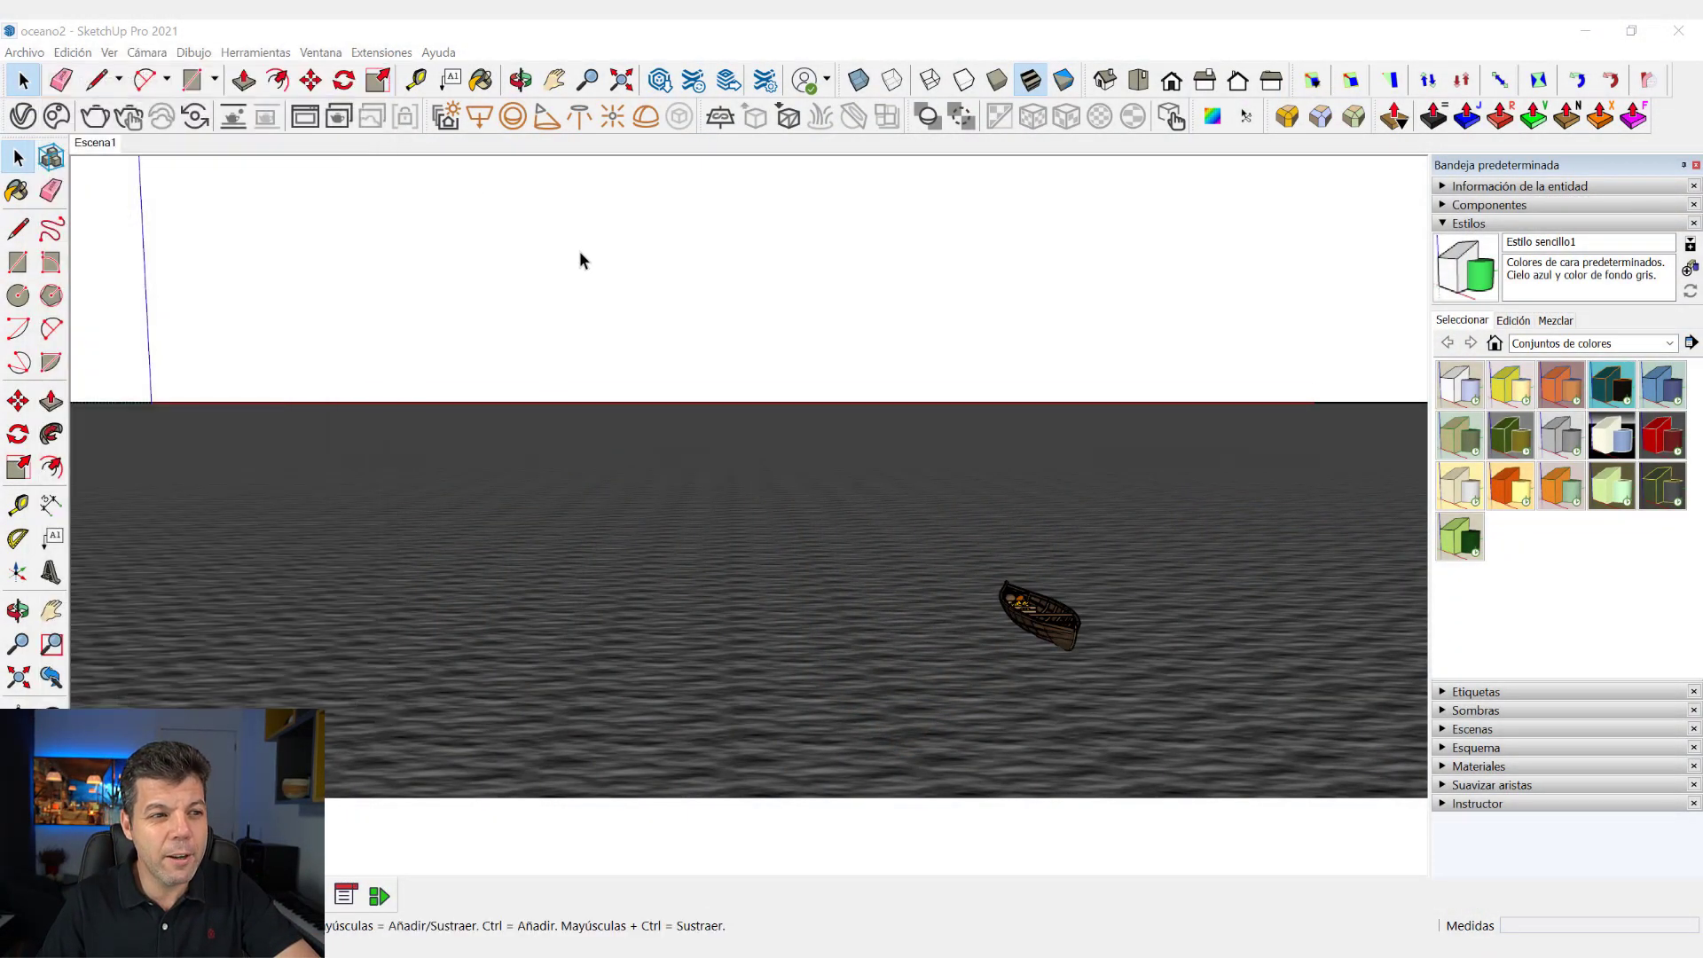
{"action": "left_click", "coordinate": [54, 128]}
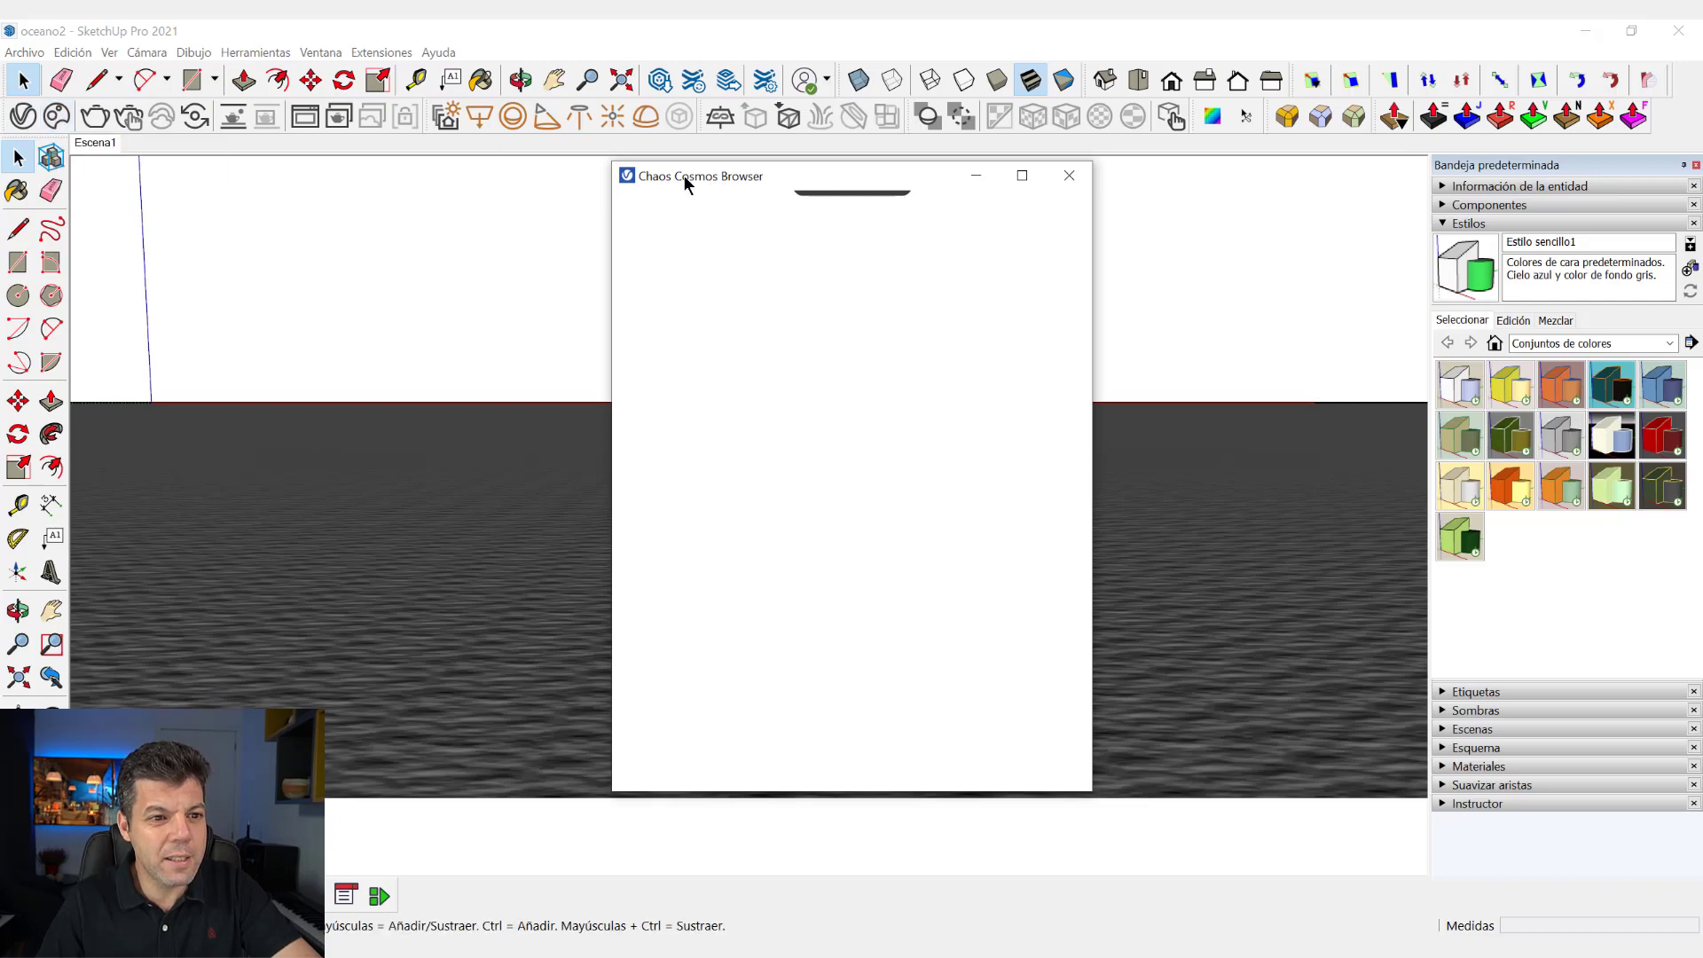
{"action": "left_click_drag", "start_coordinate": [798, 178], "coordinate": [662, 81]}
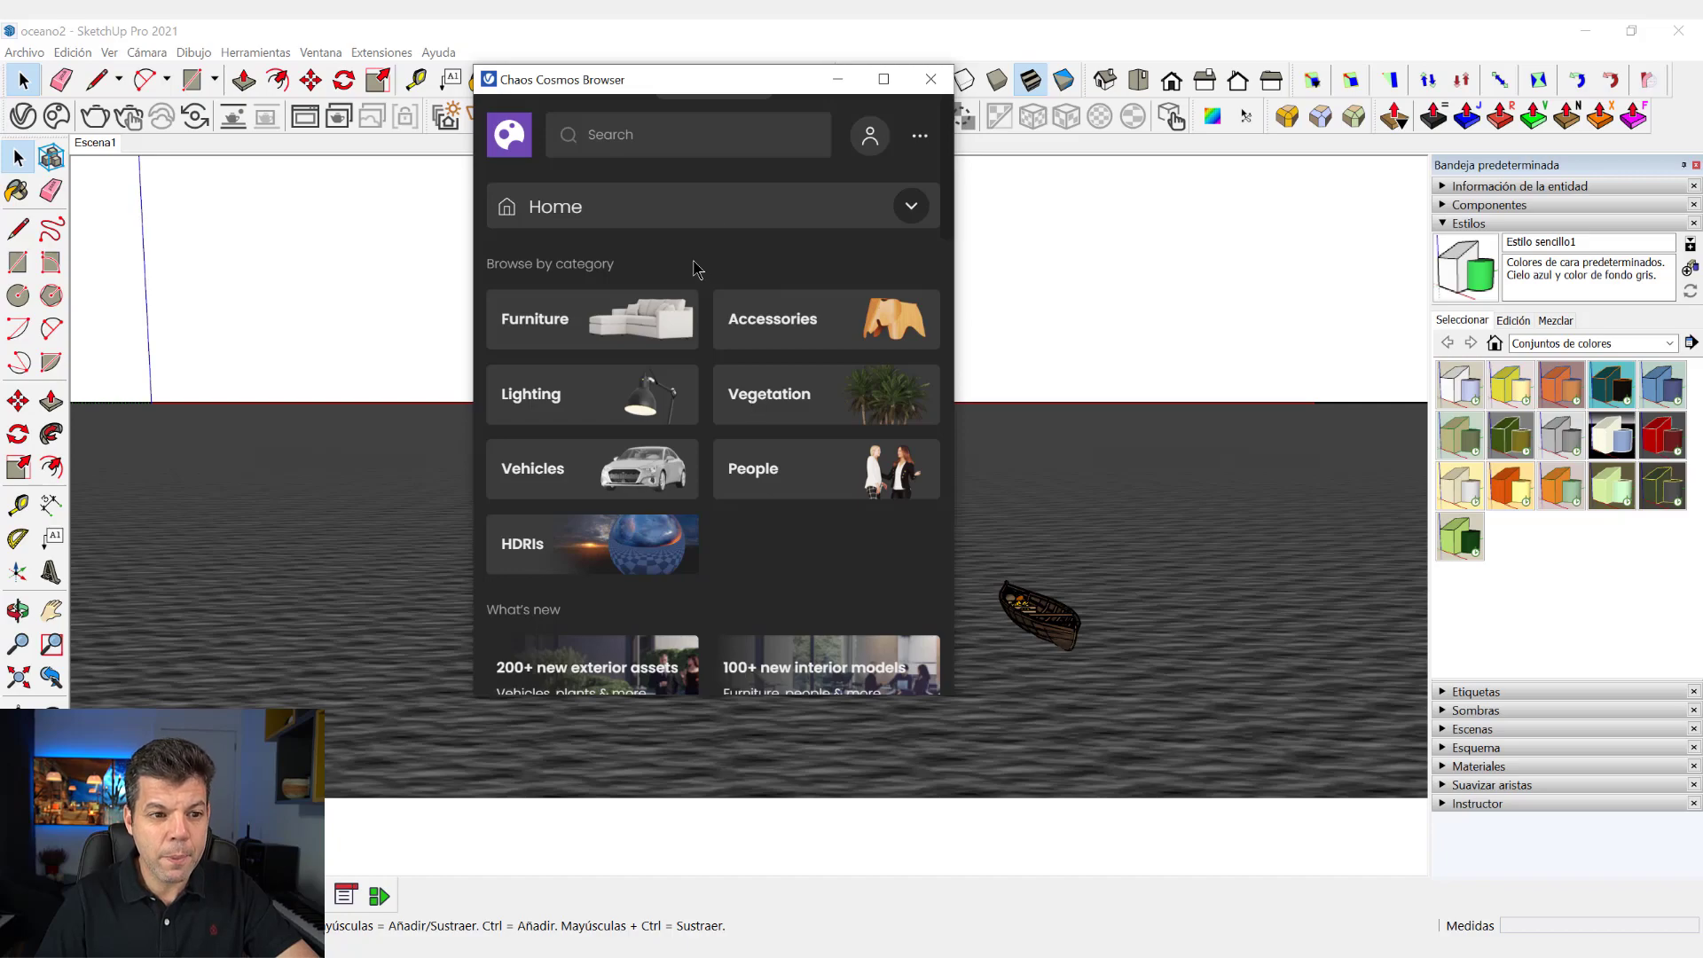
Step: Maximize the Cosmos window and go through 3D Models to the HDRIs category
{"action": "left_click", "coordinate": [884, 79]}
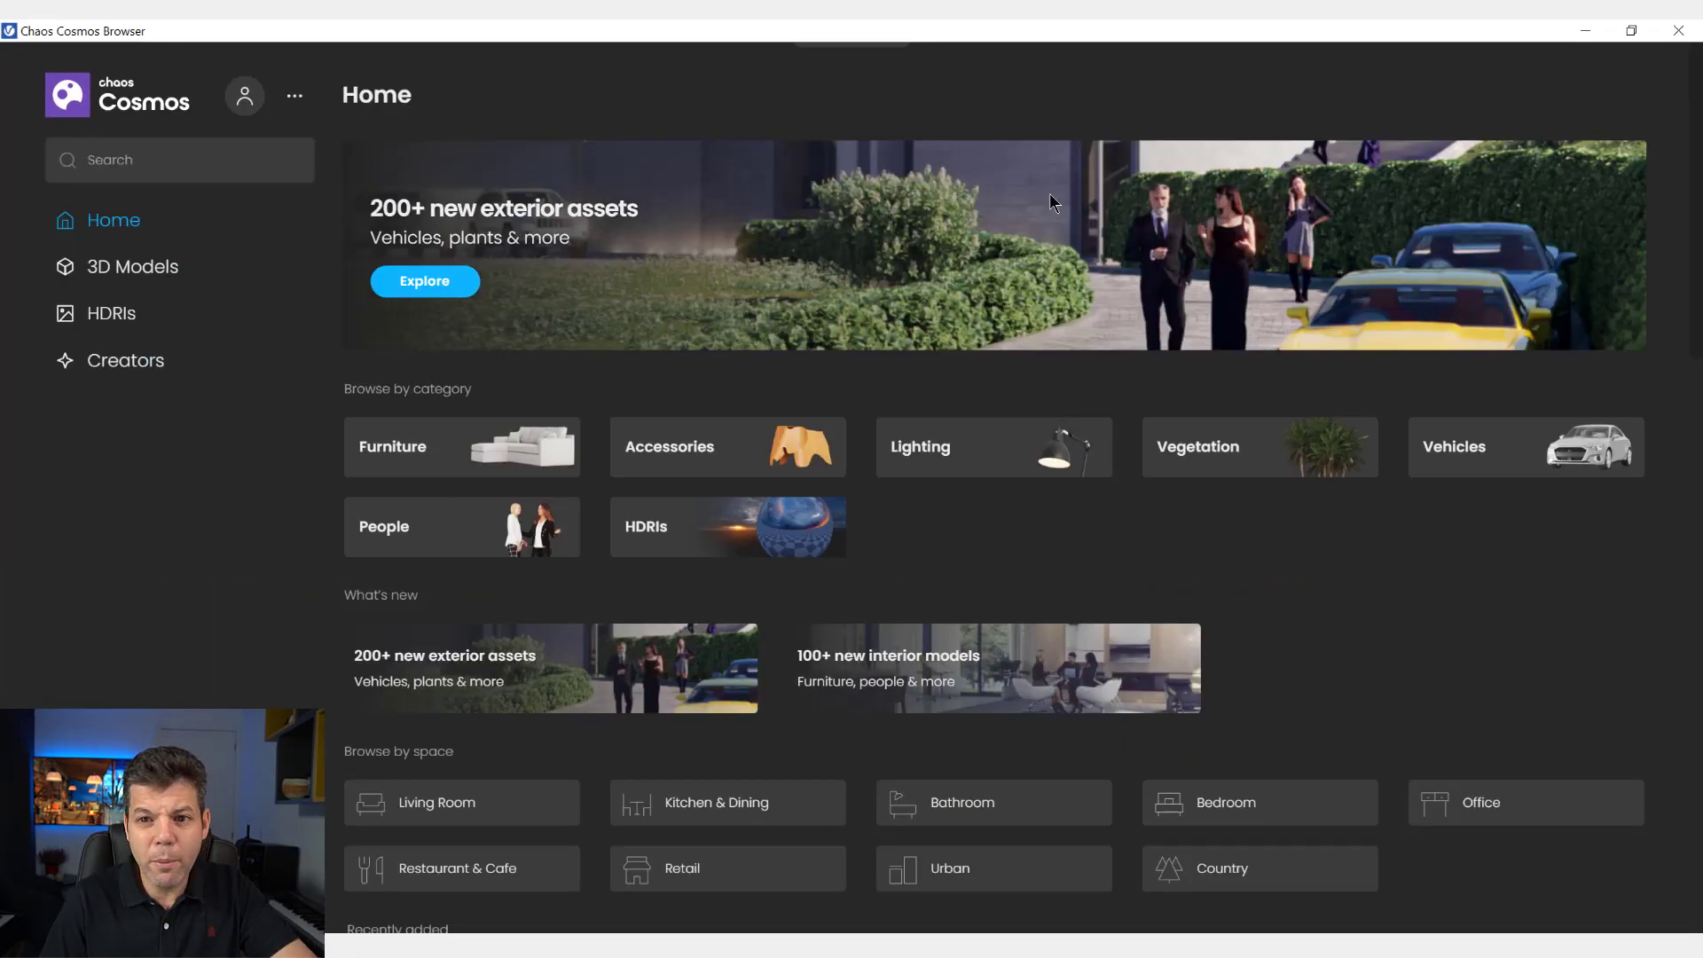
{"action": "left_click", "coordinate": [118, 265]}
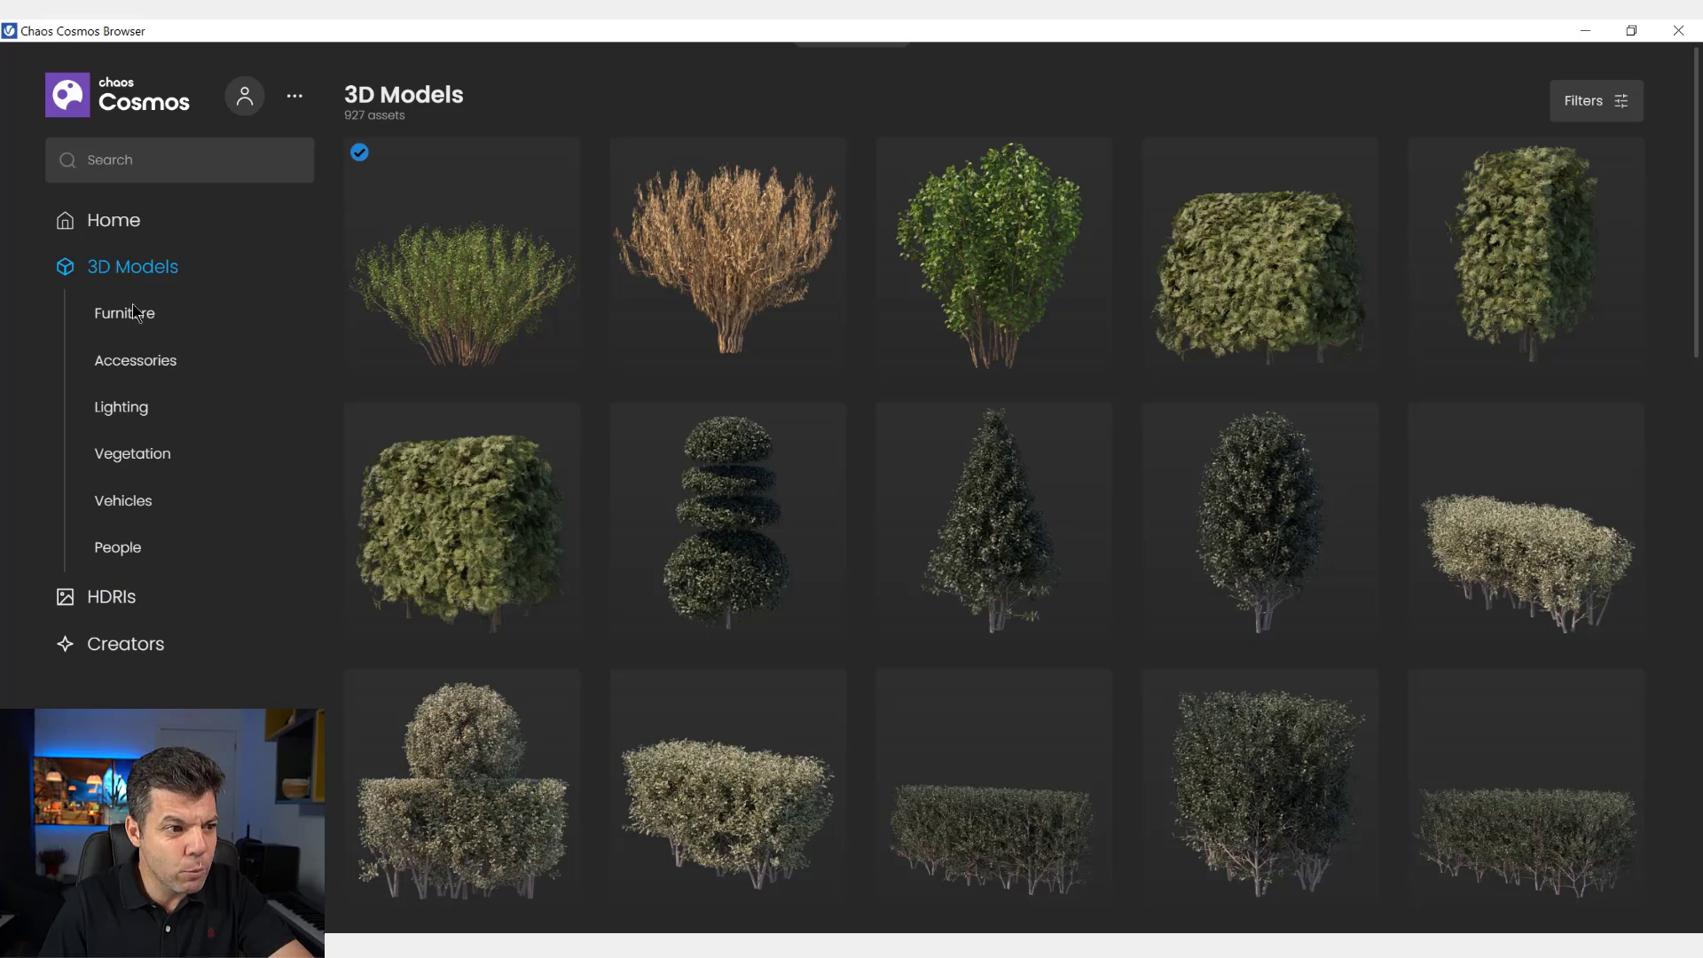
{"action": "left_click", "coordinate": [111, 604]}
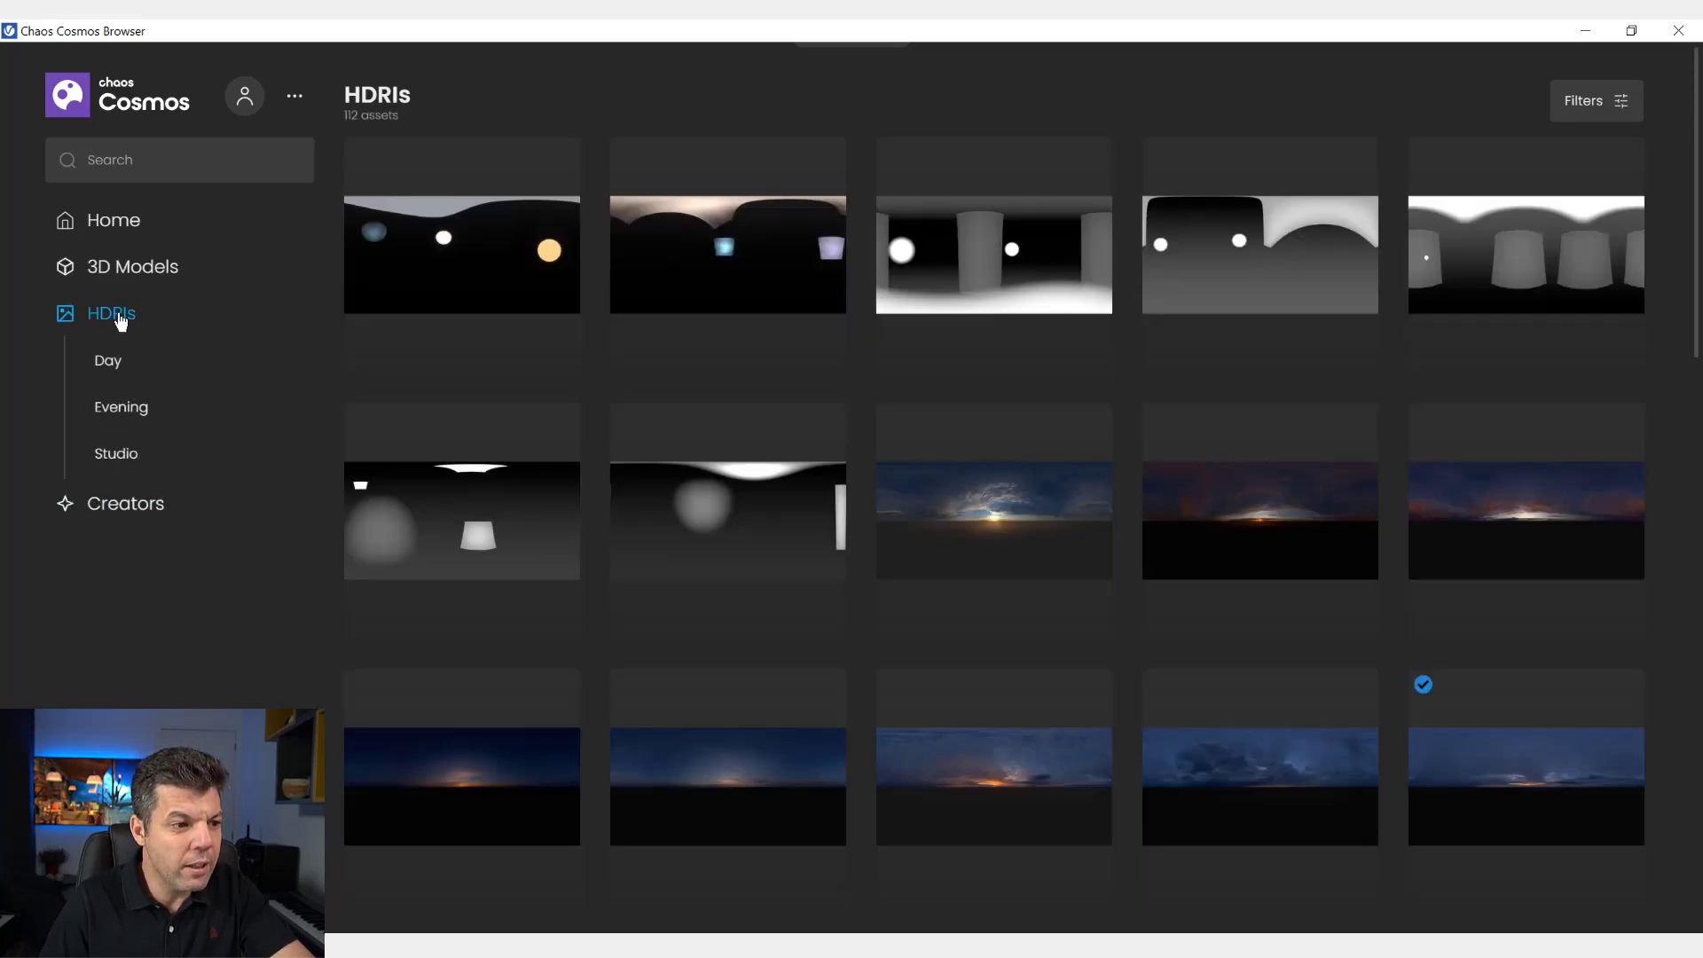
Step: Filter HDRIs to Day and scroll through the 35 daytime sky assets
{"action": "left_click", "coordinate": [104, 364]}
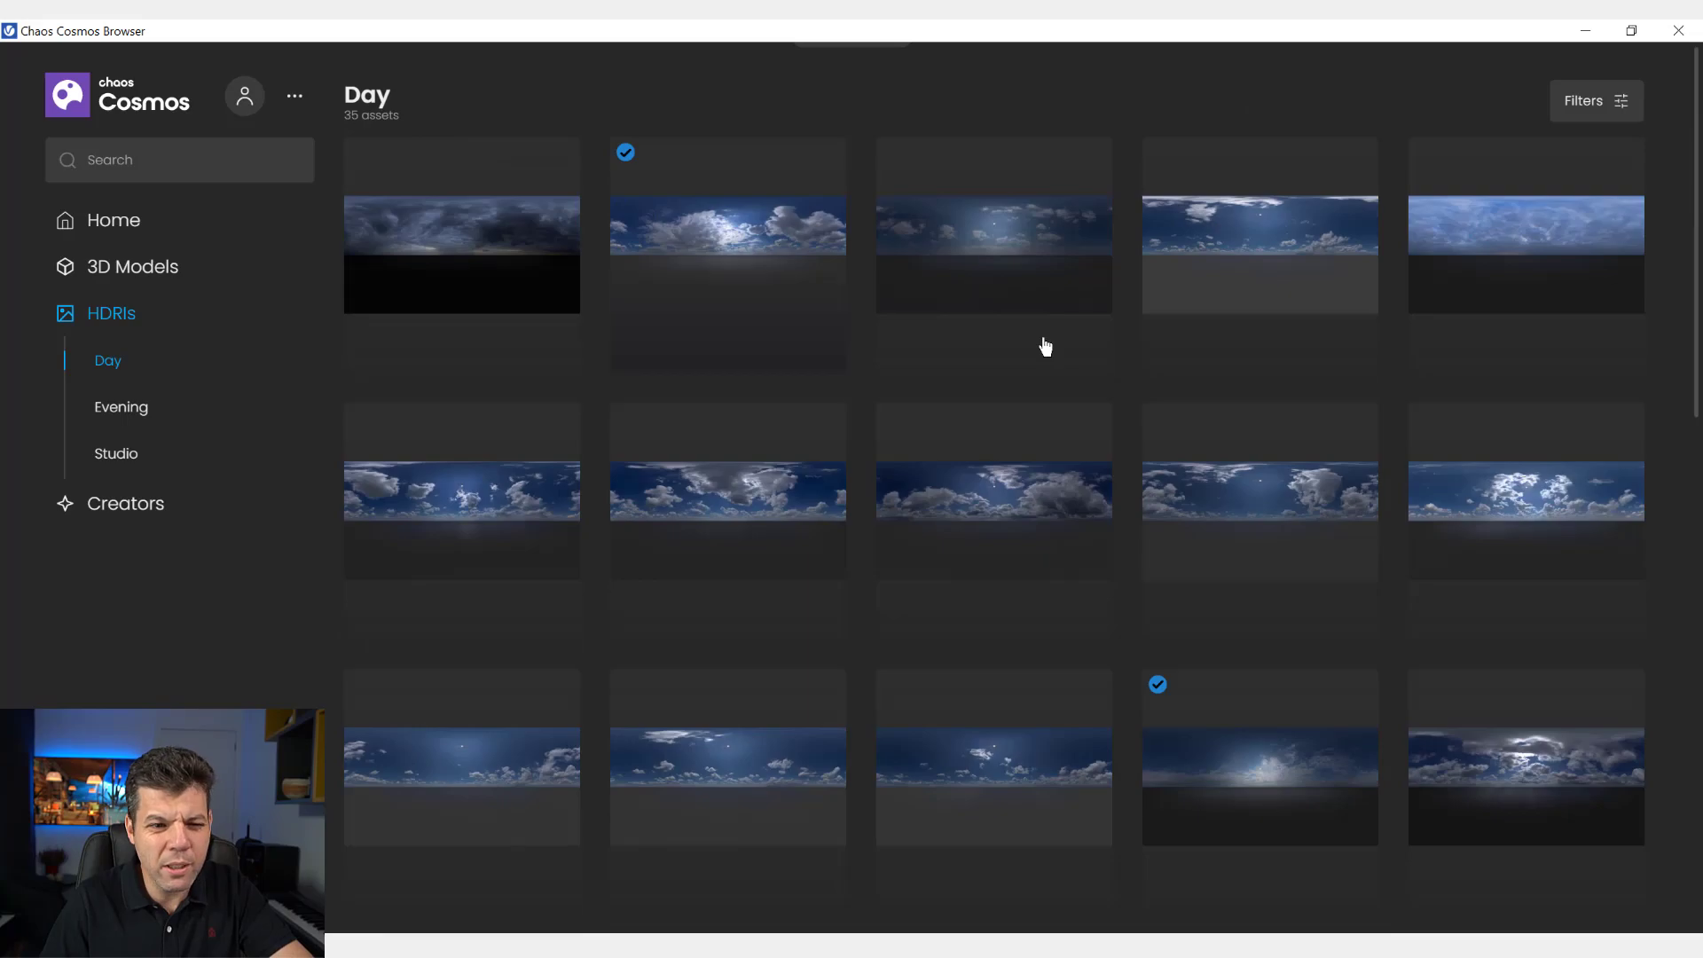
{"action": "scroll", "coordinate": [1045, 346], "scroll_direction": "down", "scroll_amount": 3}
{"action": "scroll", "coordinate": [1149, 525], "scroll_direction": "down", "scroll_amount": 2}
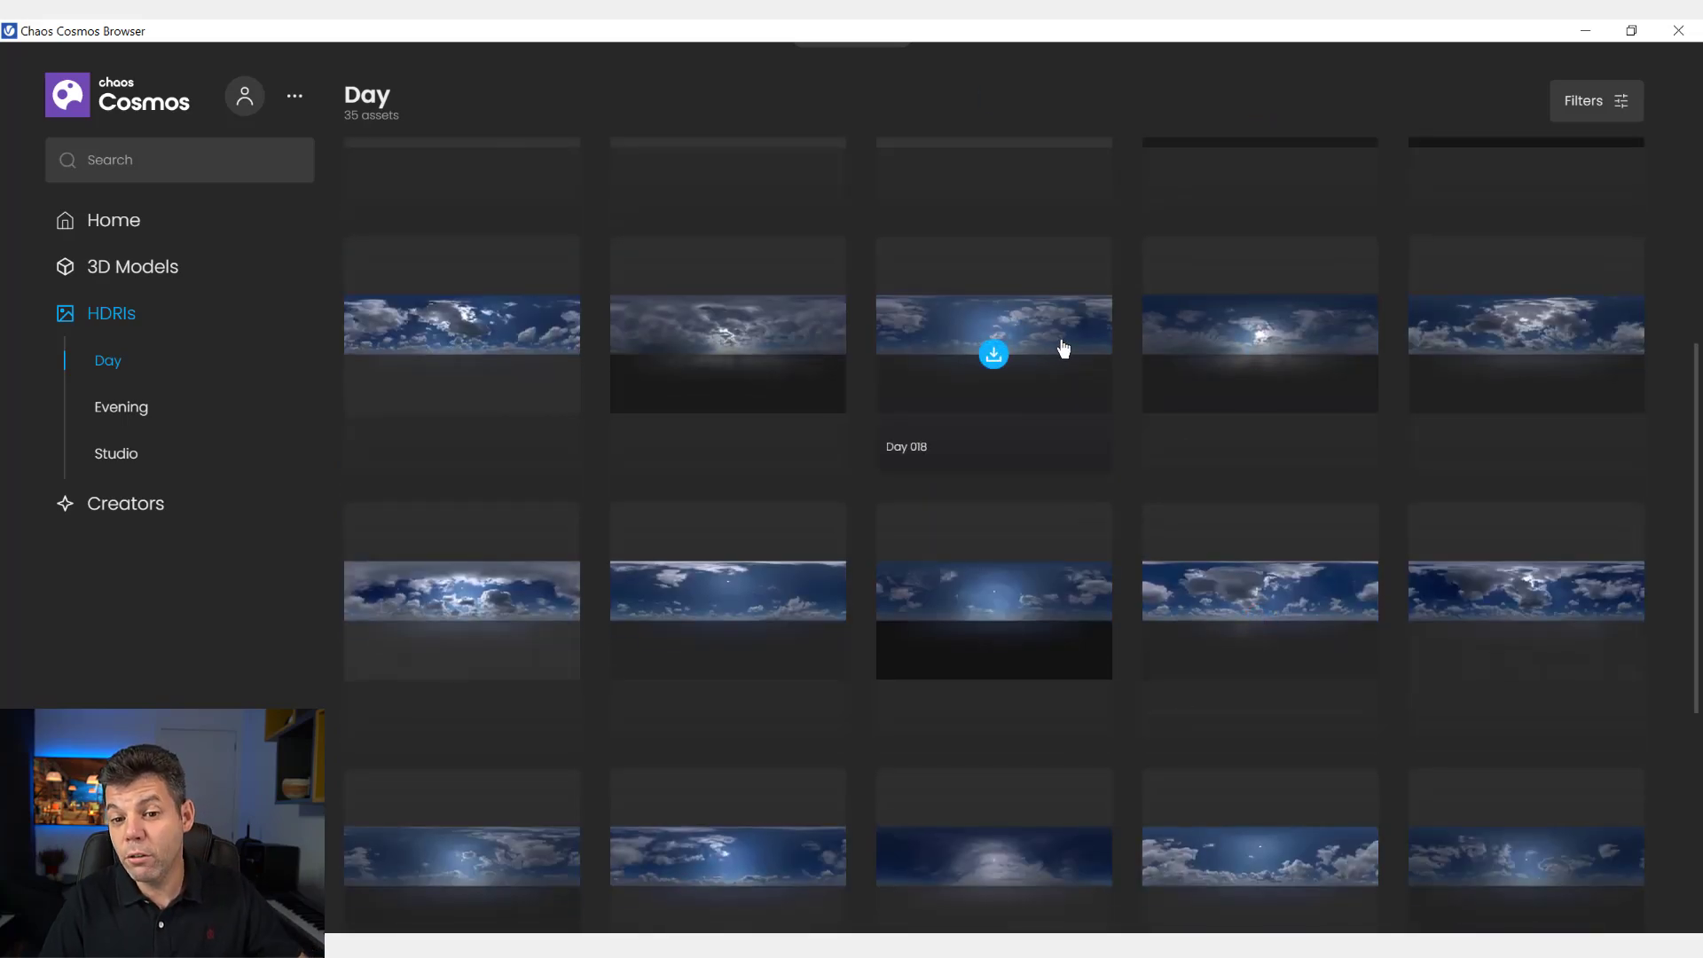
{"action": "scroll", "coordinate": [940, 400], "scroll_direction": "down", "scroll_amount": 2}
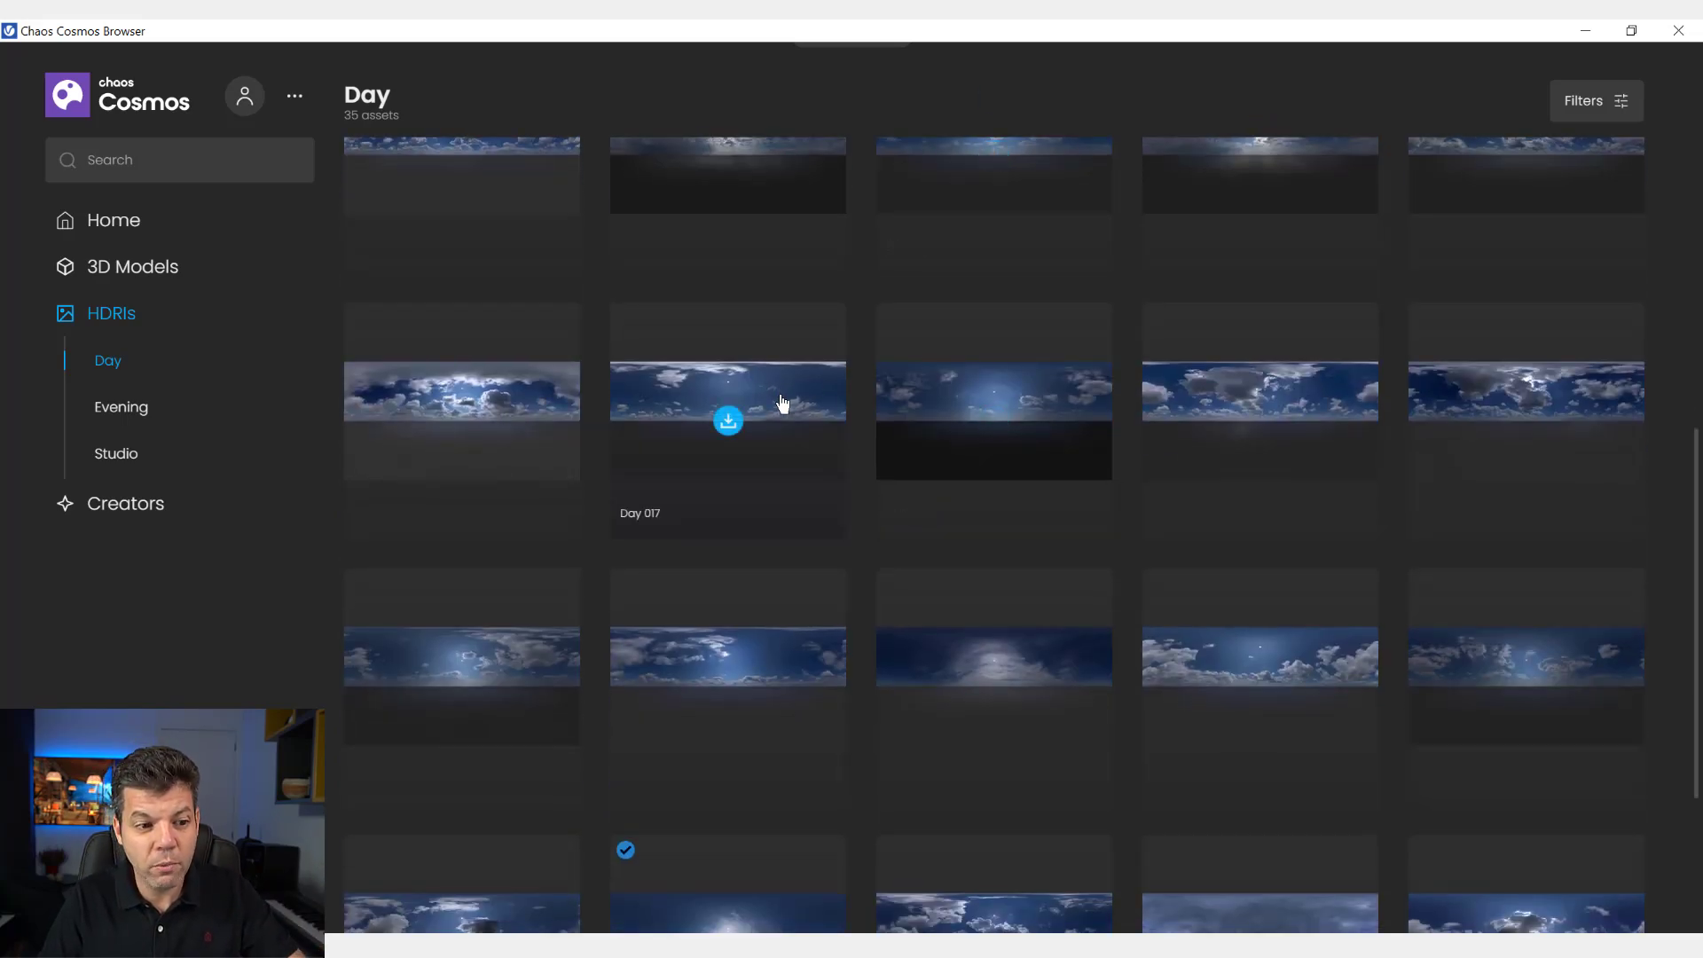
{"action": "scroll", "coordinate": [1047, 372], "scroll_direction": "down", "scroll_amount": 2}
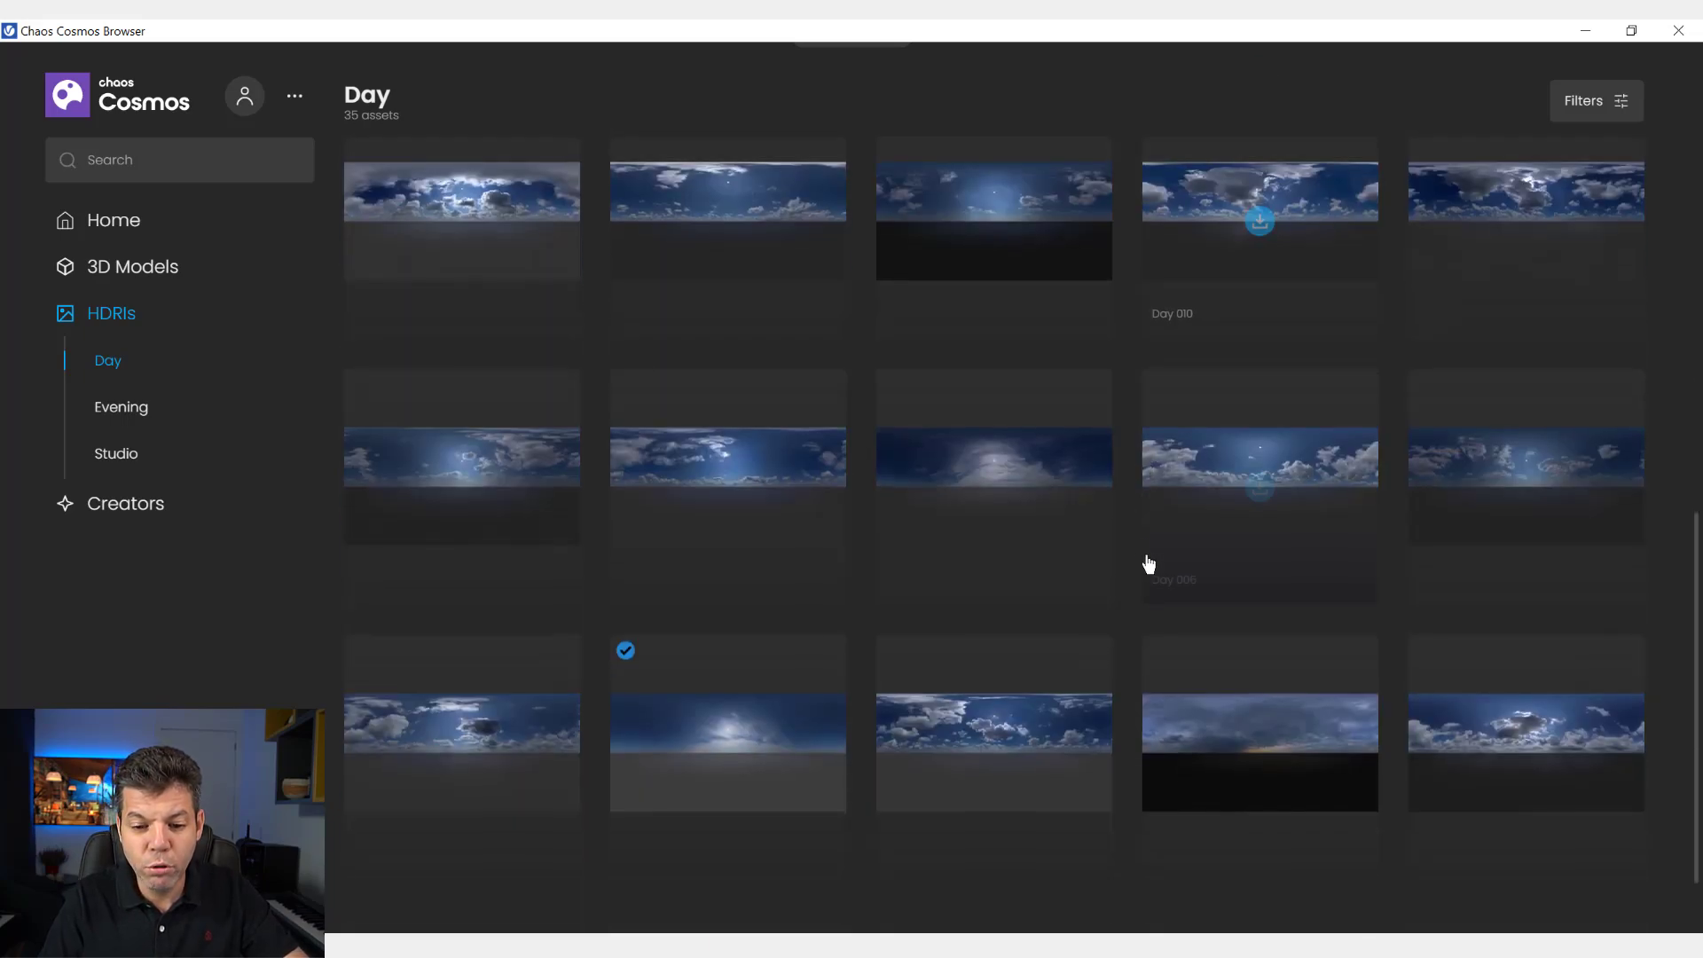
{"action": "scroll", "coordinate": [1100, 559], "scroll_direction": "up", "scroll_amount": 4}
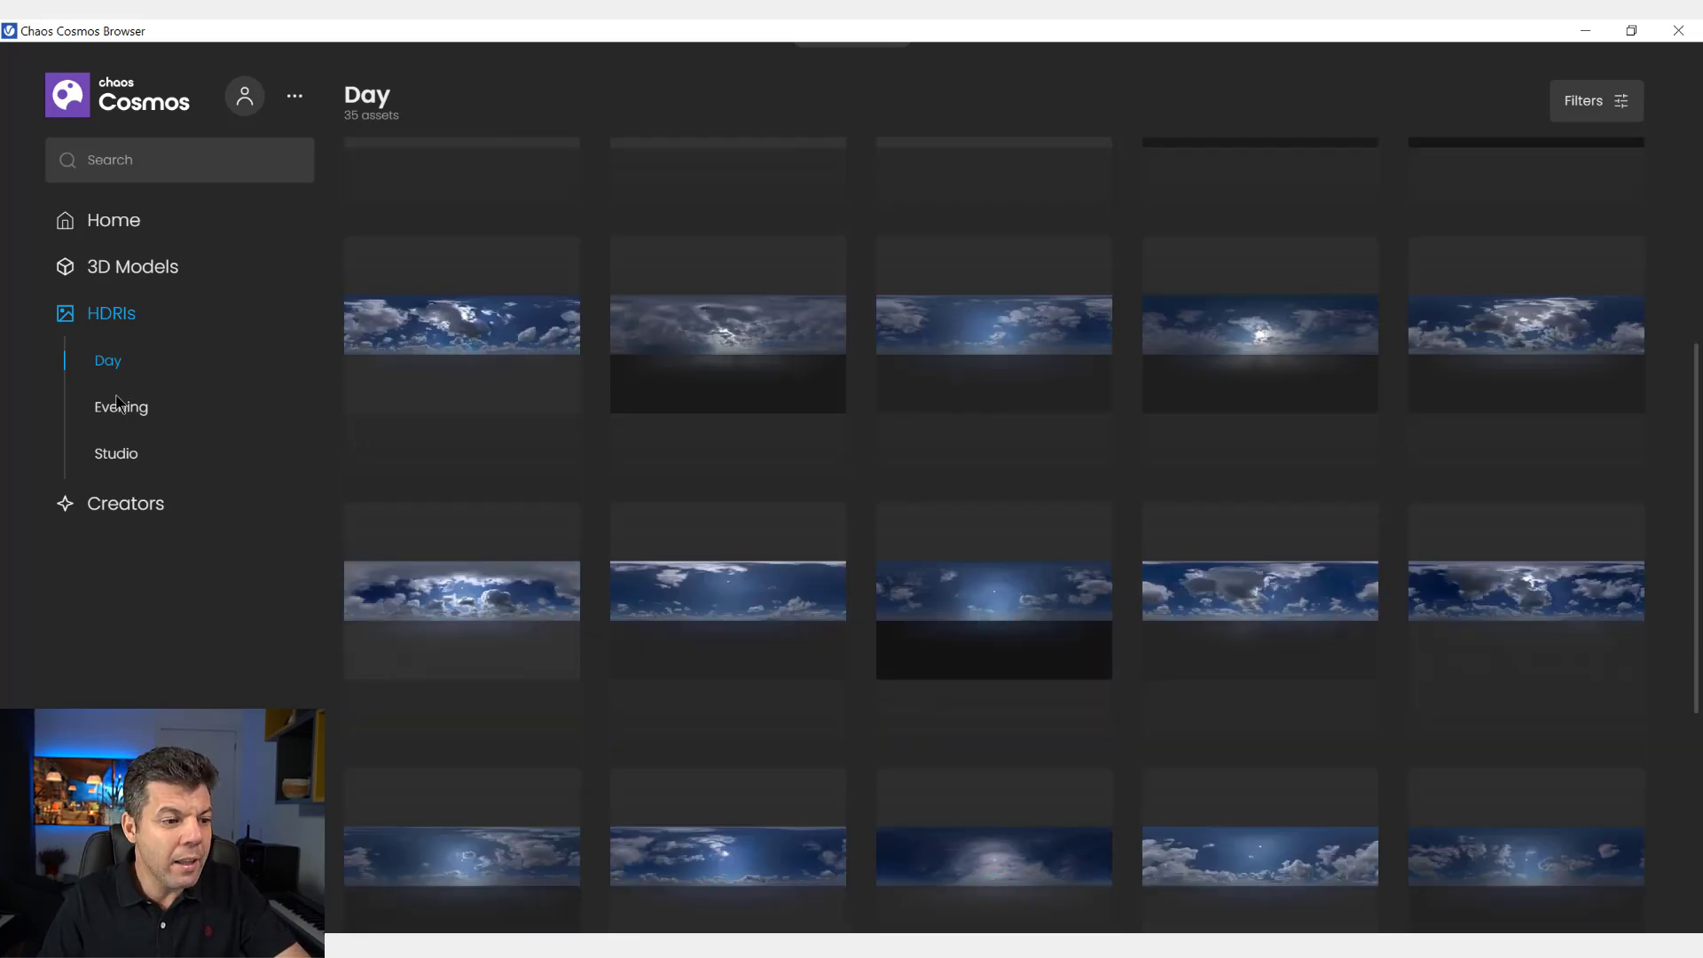
Step: Scroll through the 70 Evening HDRIs, then switch to the 7 Studio HDRIs
{"action": "left_click", "coordinate": [137, 413]}
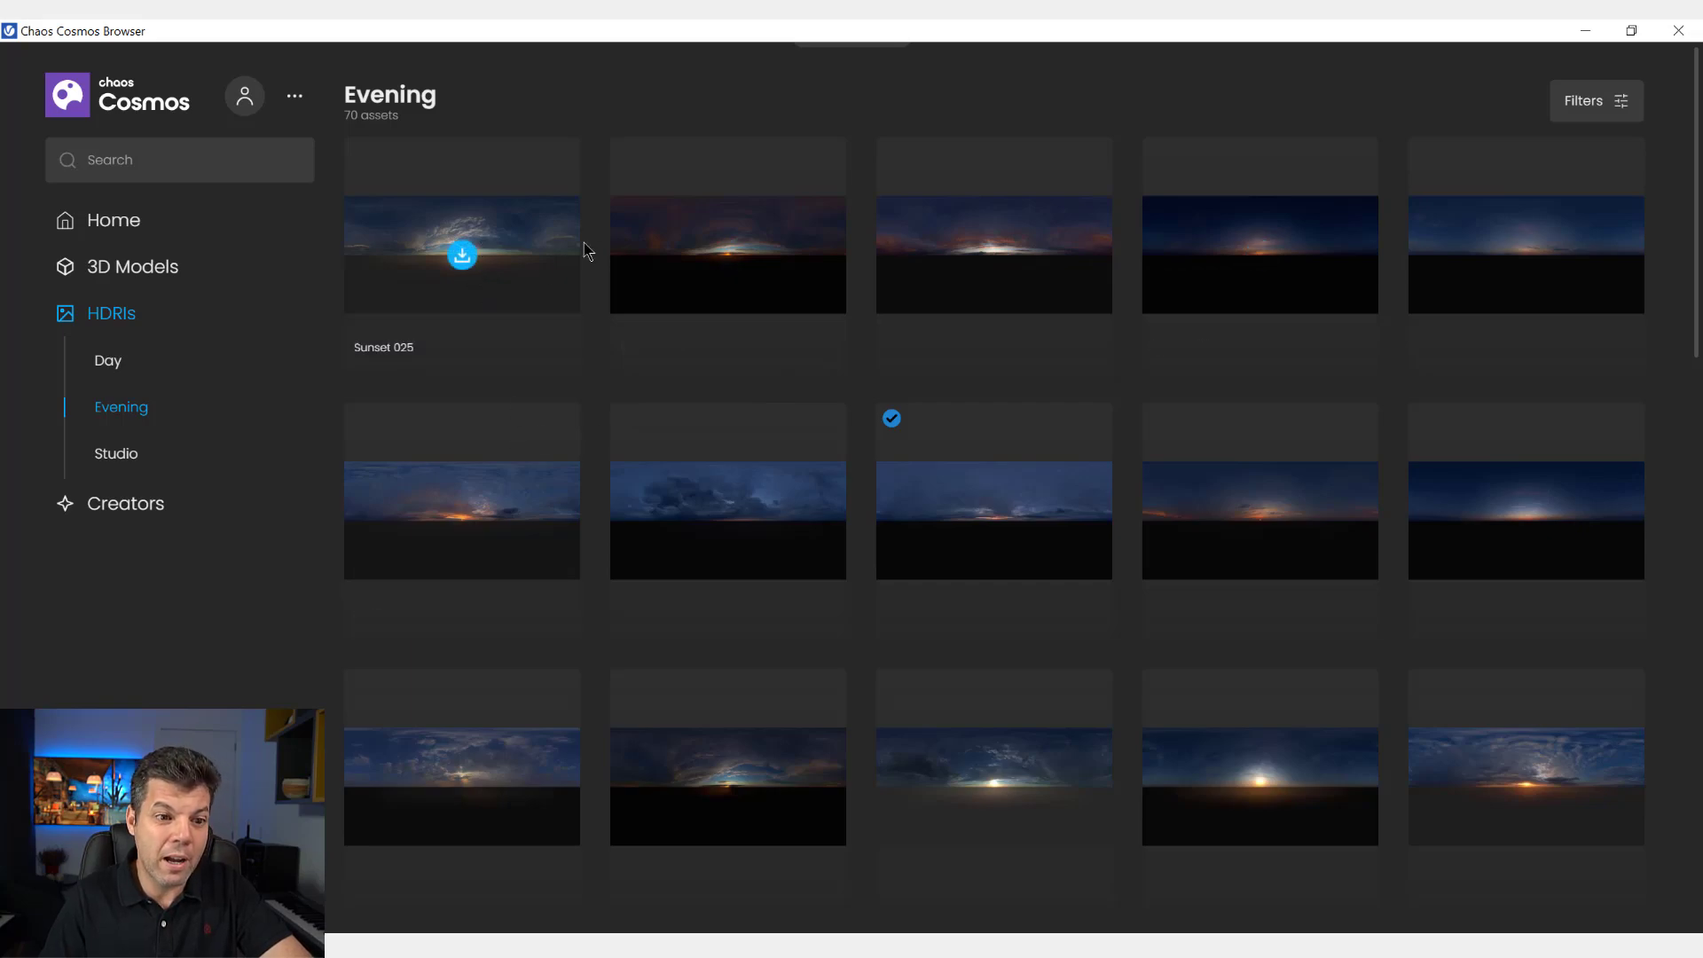
{"action": "mouse_move", "coordinate": [1259, 519]}
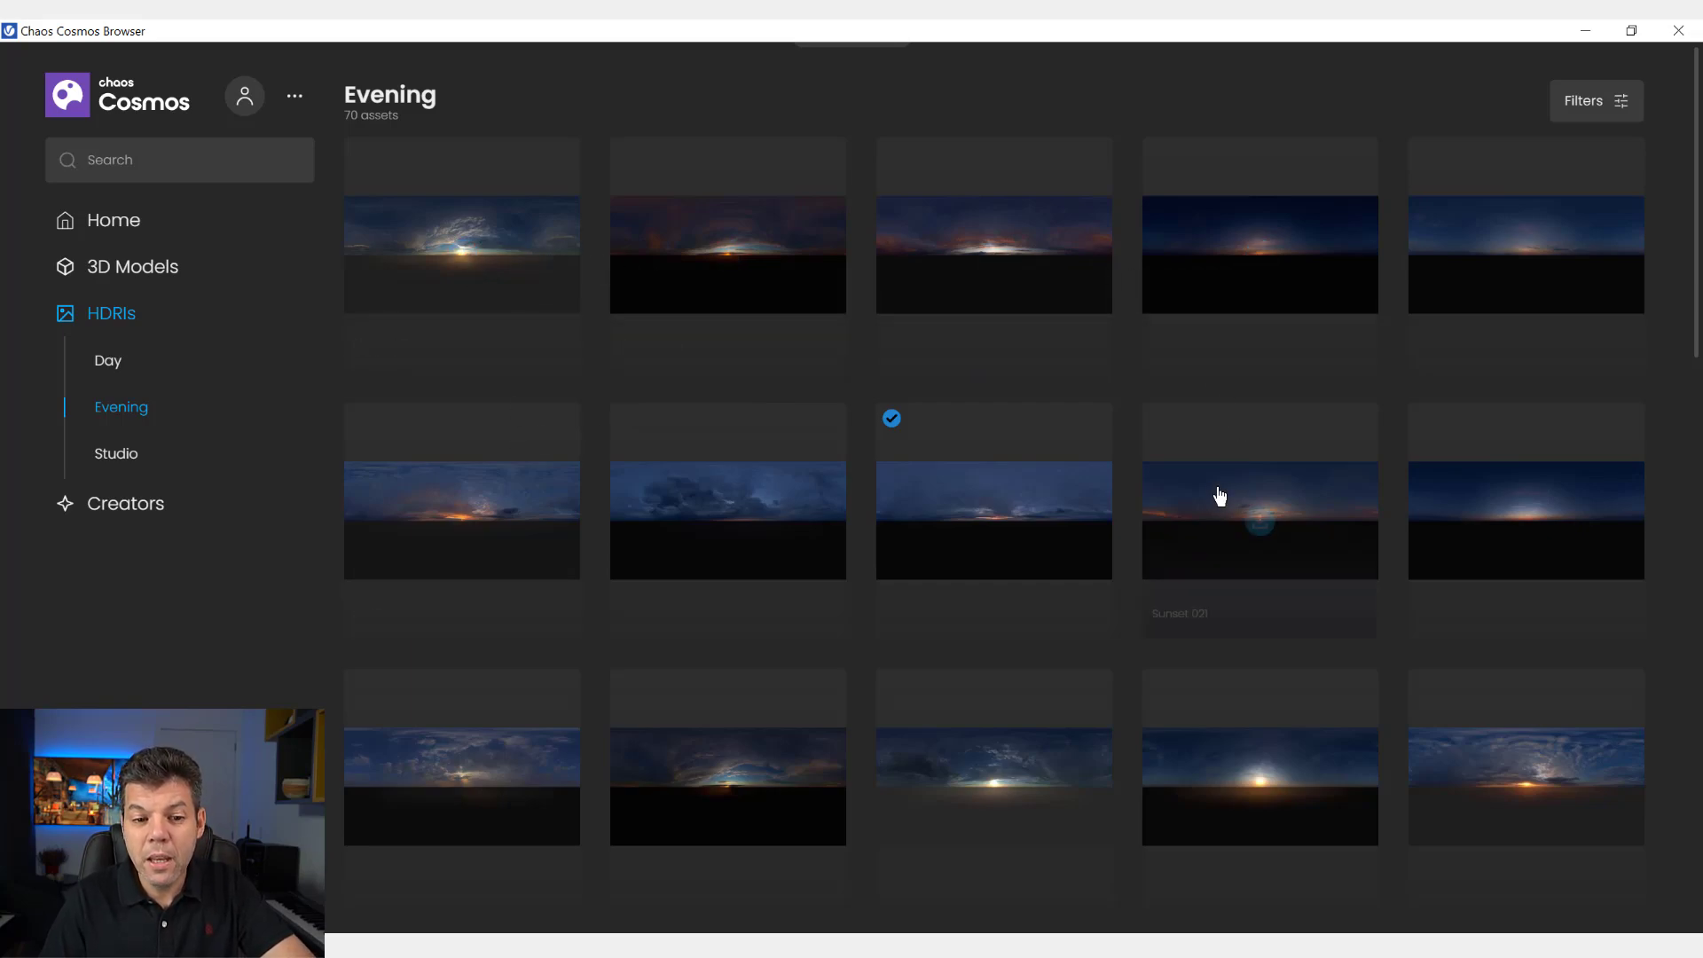
{"action": "scroll", "coordinate": [943, 505], "scroll_direction": "down", "scroll_amount": 3}
{"action": "scroll", "coordinate": [1149, 476], "scroll_direction": "down", "scroll_amount": 5}
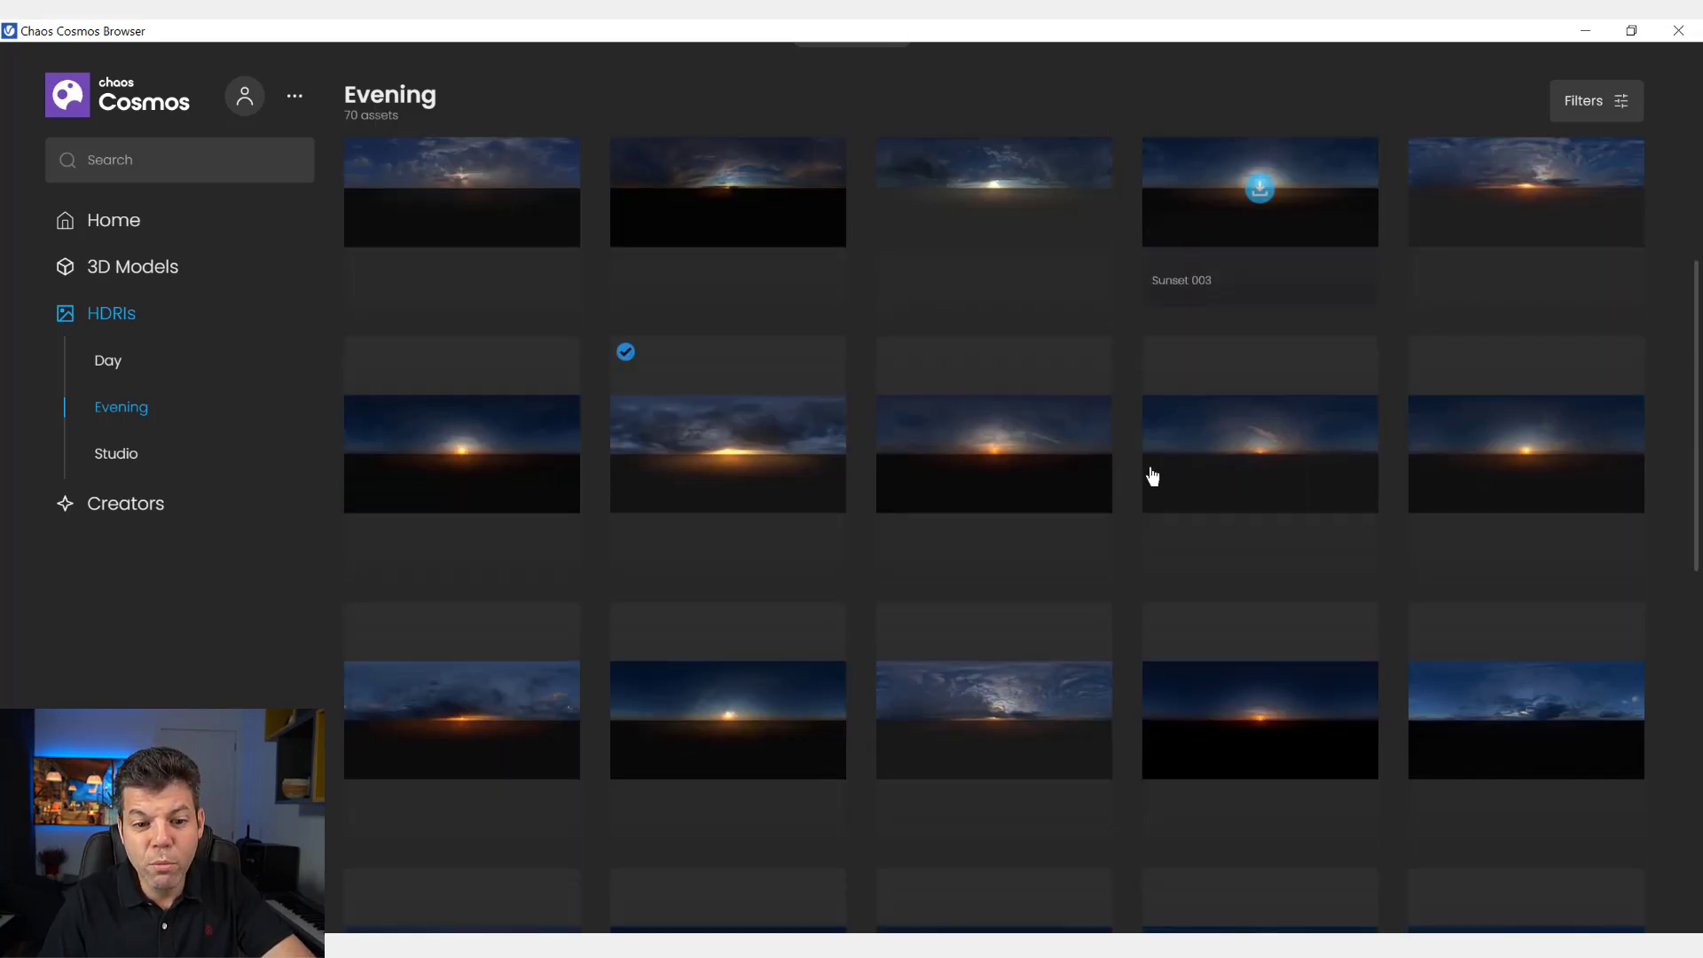
{"action": "scroll", "coordinate": [1141, 464], "scroll_direction": "down", "scroll_amount": 2}
{"action": "scroll", "coordinate": [1043, 470], "scroll_direction": "down", "scroll_amount": 3}
{"action": "scroll", "coordinate": [1044, 469], "scroll_direction": "up", "scroll_amount": 2}
{"action": "scroll", "coordinate": [1040, 468], "scroll_direction": "up", "scroll_amount": 2}
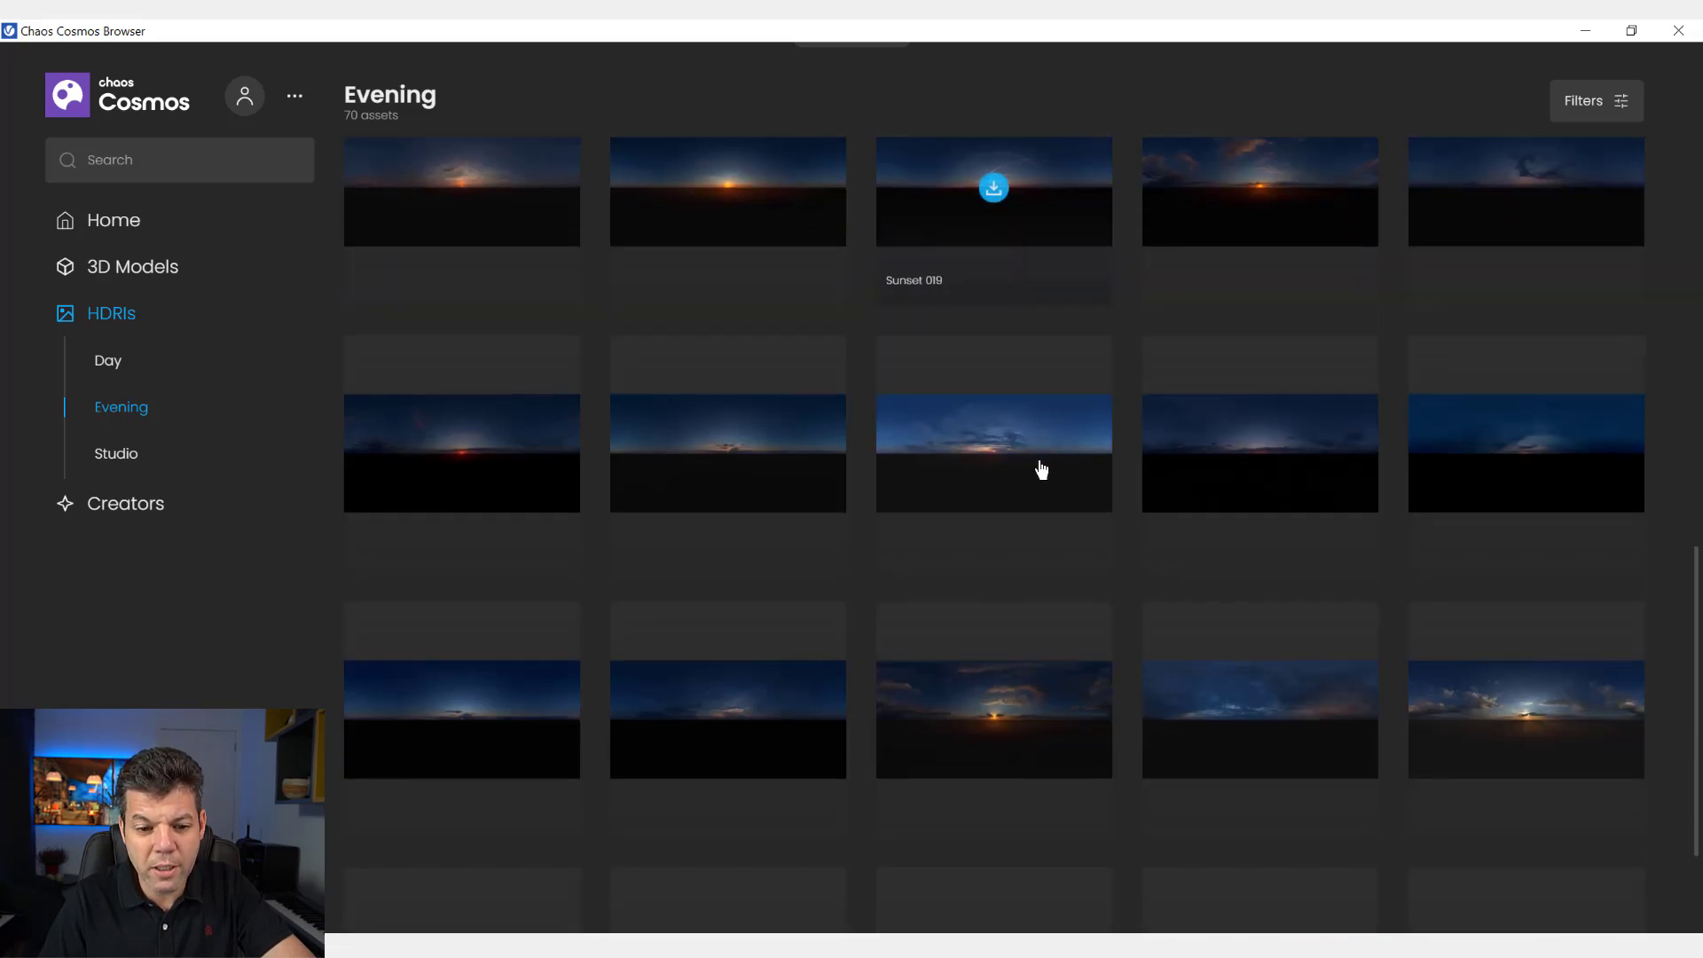
{"action": "scroll", "coordinate": [1068, 468], "scroll_direction": "up", "scroll_amount": 2}
{"action": "left_click", "coordinate": [126, 456]}
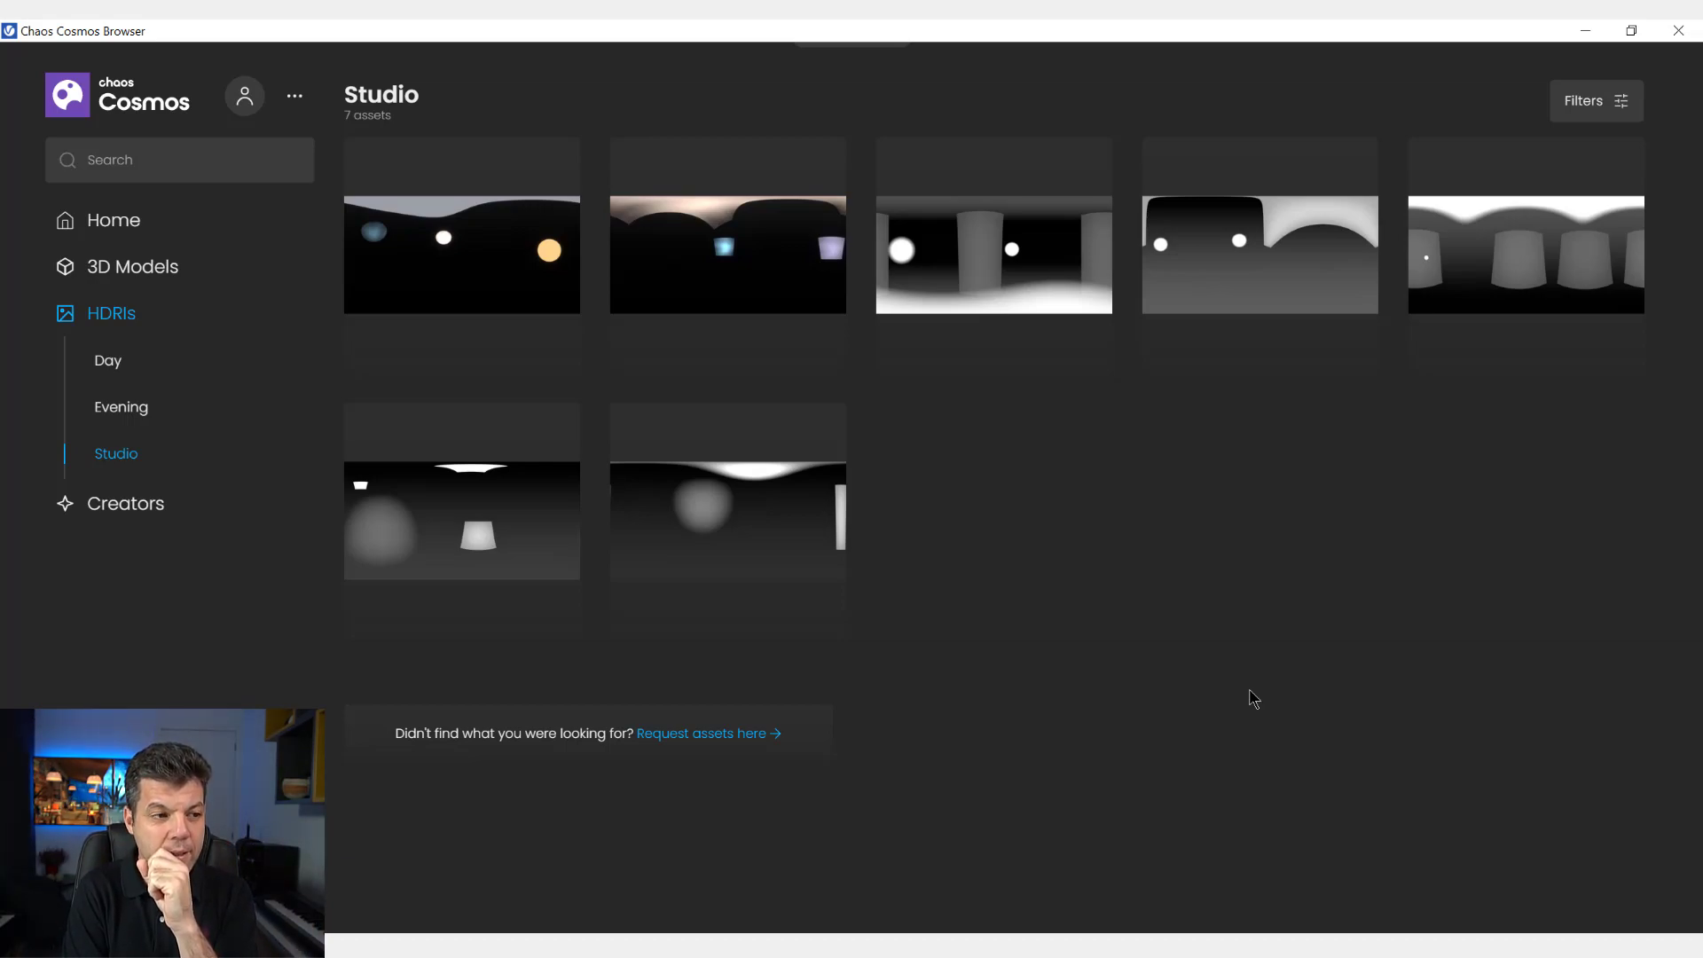
Step: Close Cosmos, render the boat at sea in V-Ray, then close the Frame Buffer
{"action": "left_click", "coordinate": [1674, 39]}
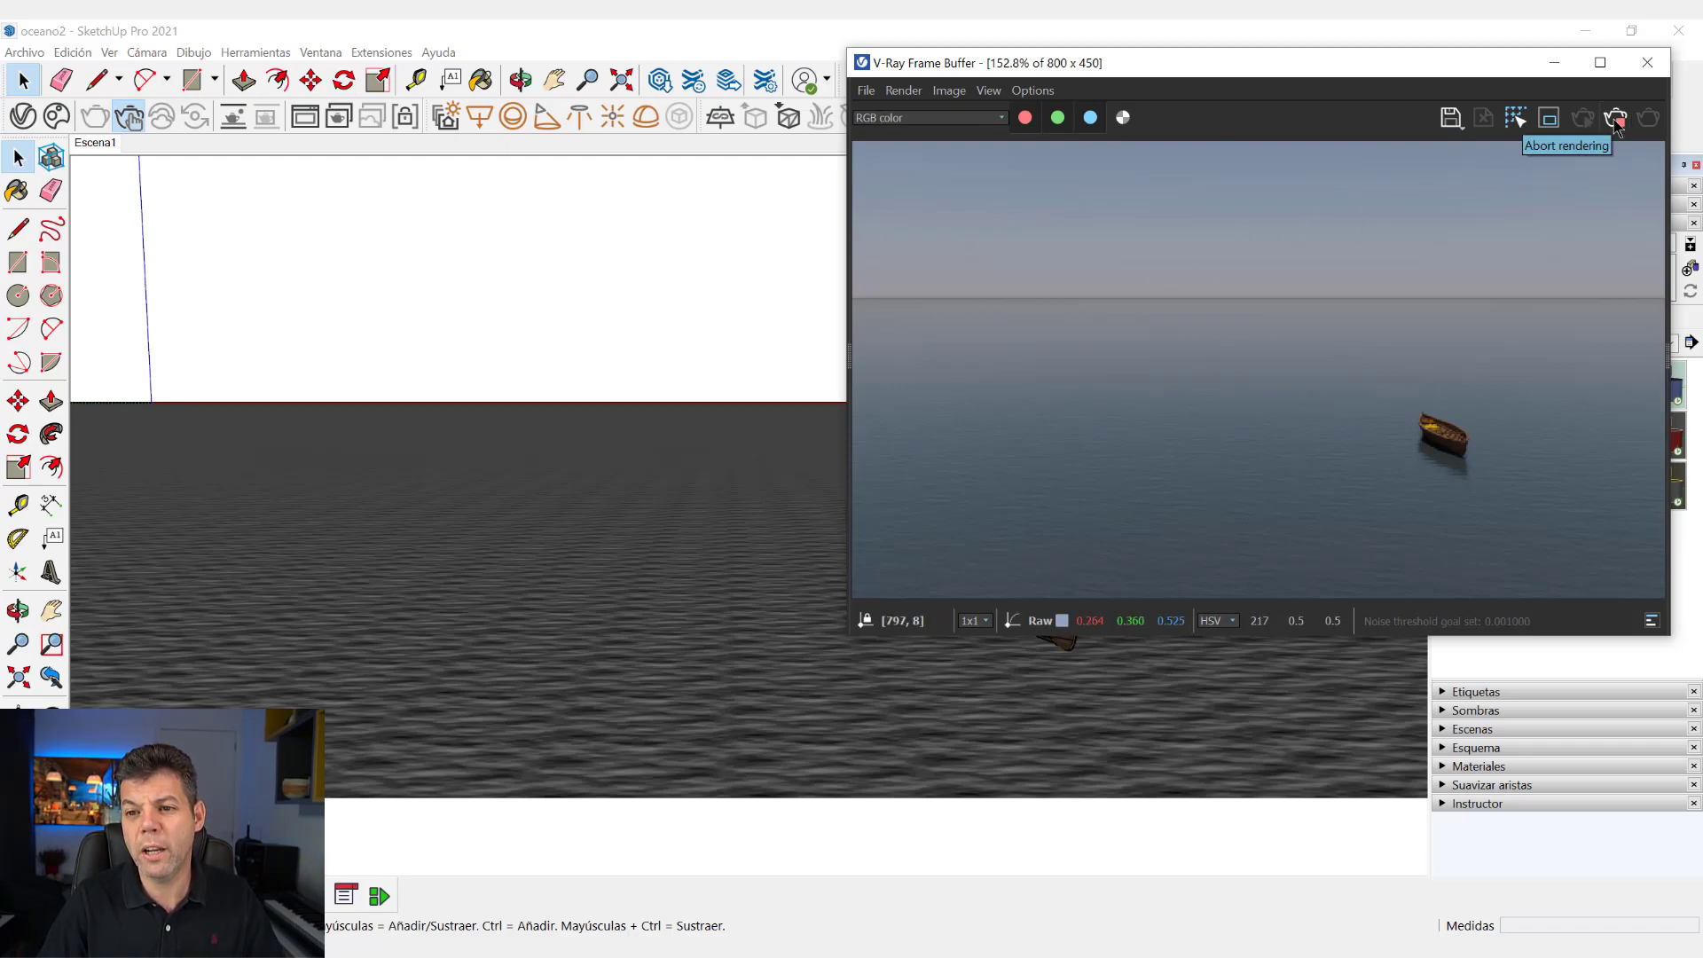
{"action": "left_click", "coordinate": [1648, 62]}
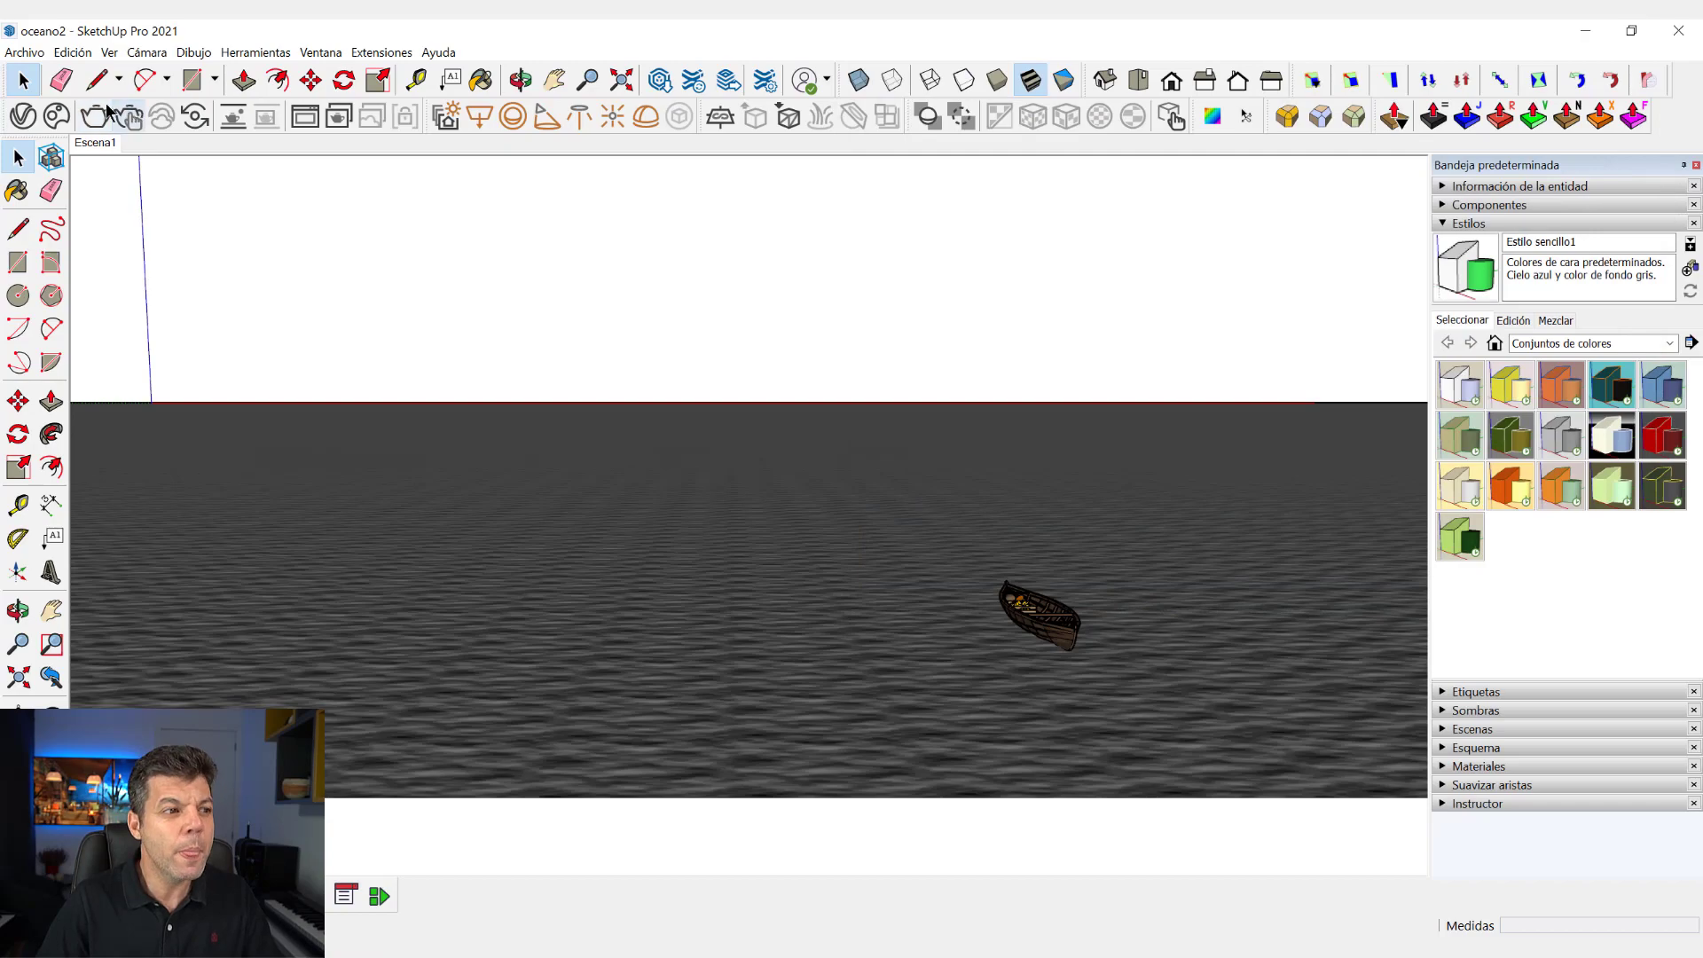
Step: Reopen Chaos Cosmos and scroll through the Day HDRIs to find Day 006
{"action": "left_click", "coordinate": [64, 120]}
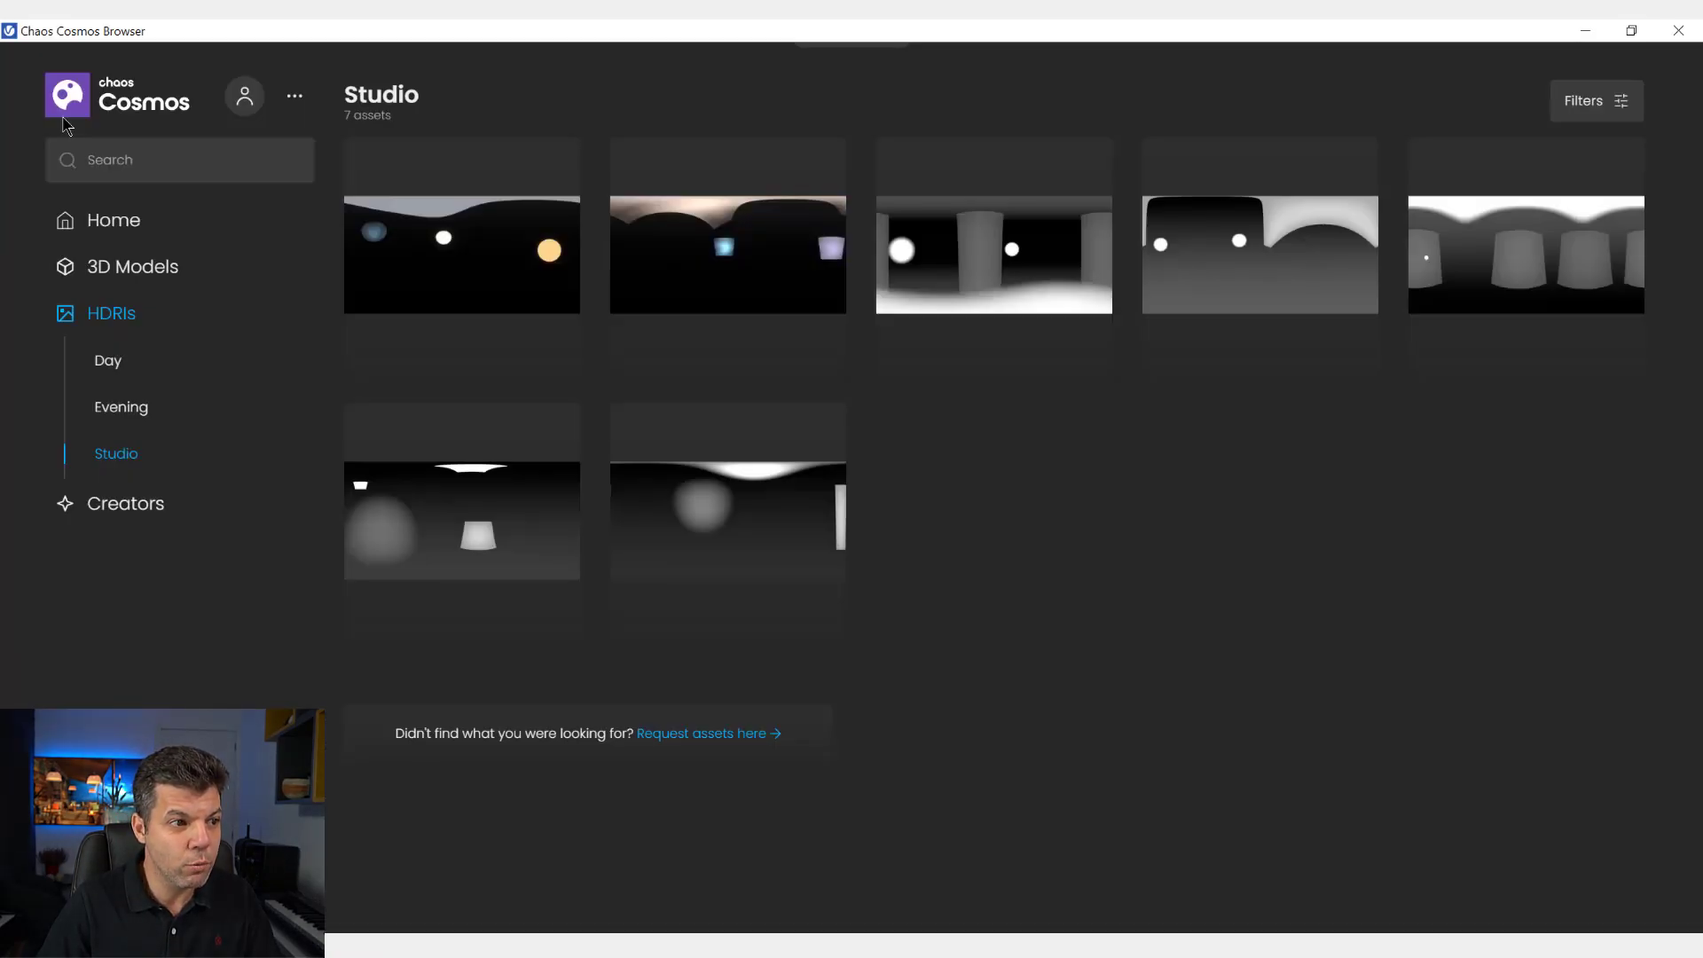
{"action": "left_click", "coordinate": [108, 361]}
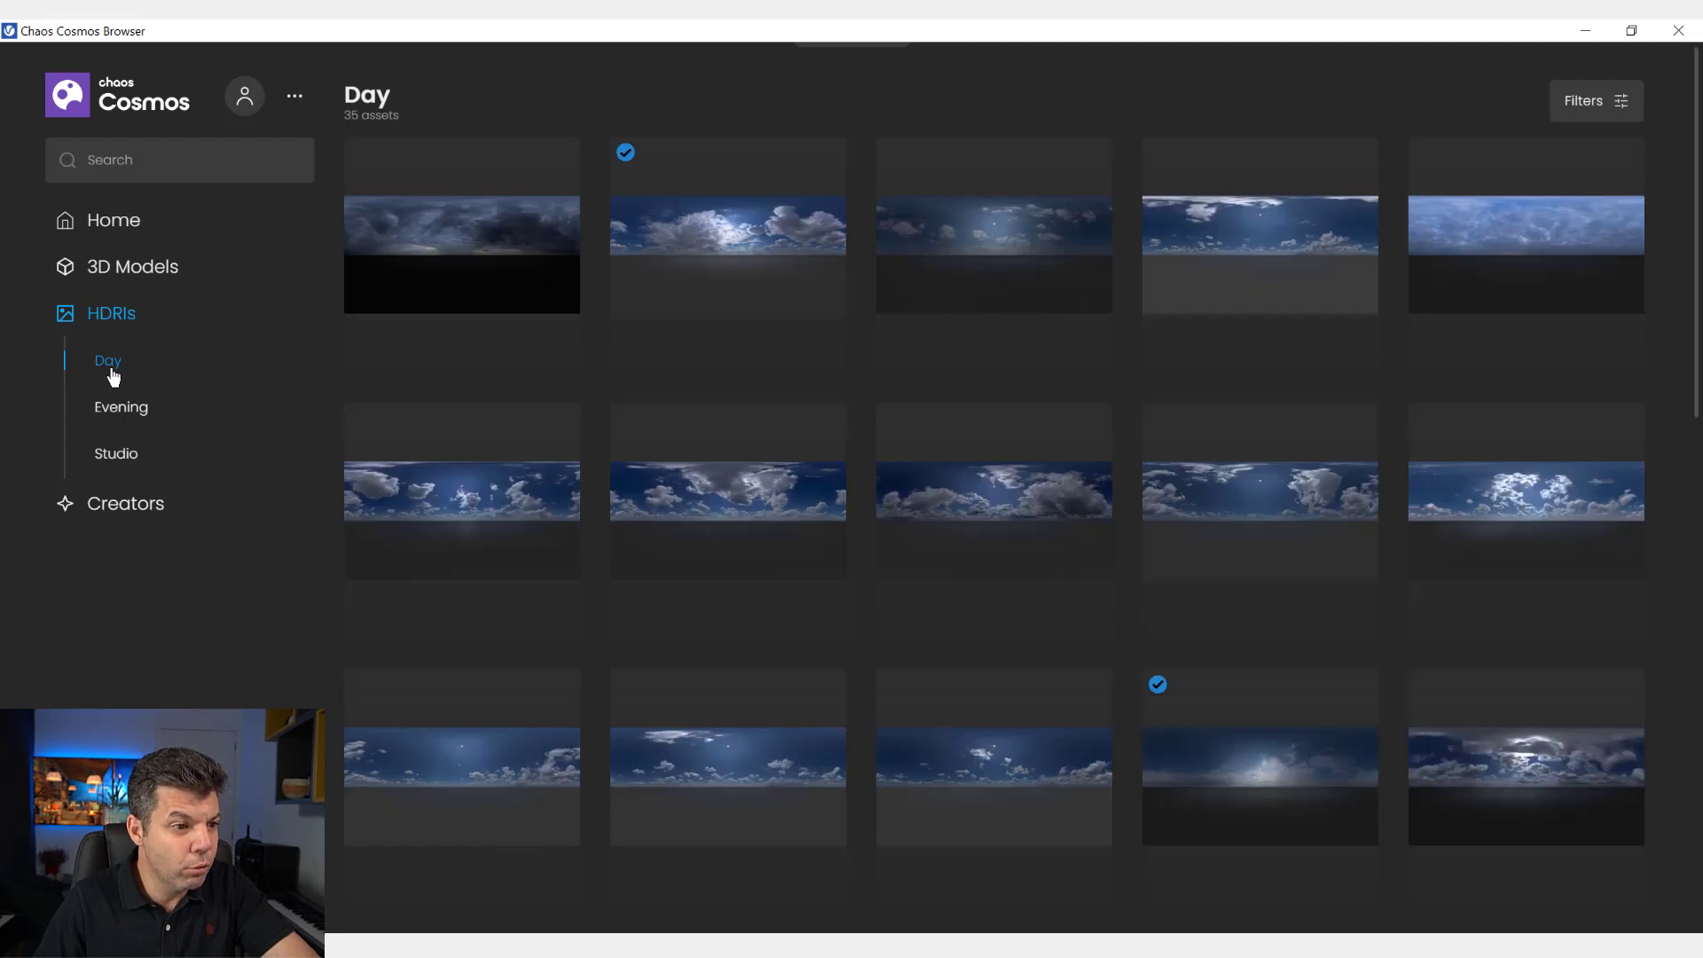
{"action": "mouse_move", "coordinate": [1260, 252]}
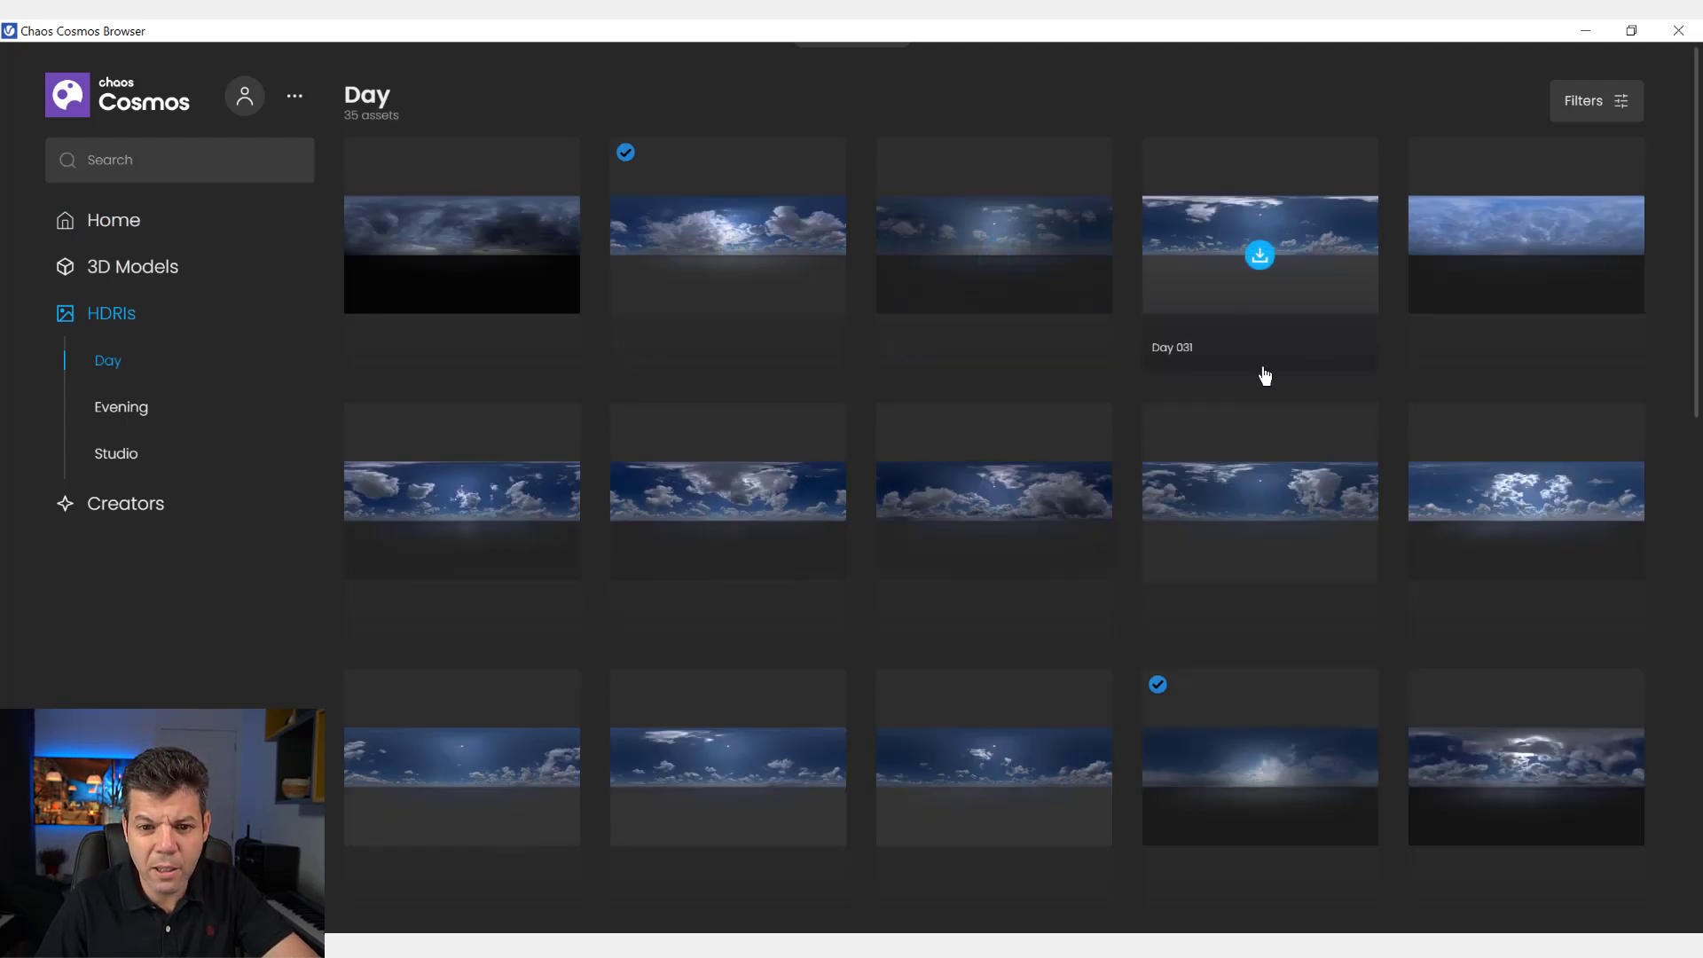
{"action": "scroll", "coordinate": [1291, 337], "scroll_direction": "down", "scroll_amount": 2}
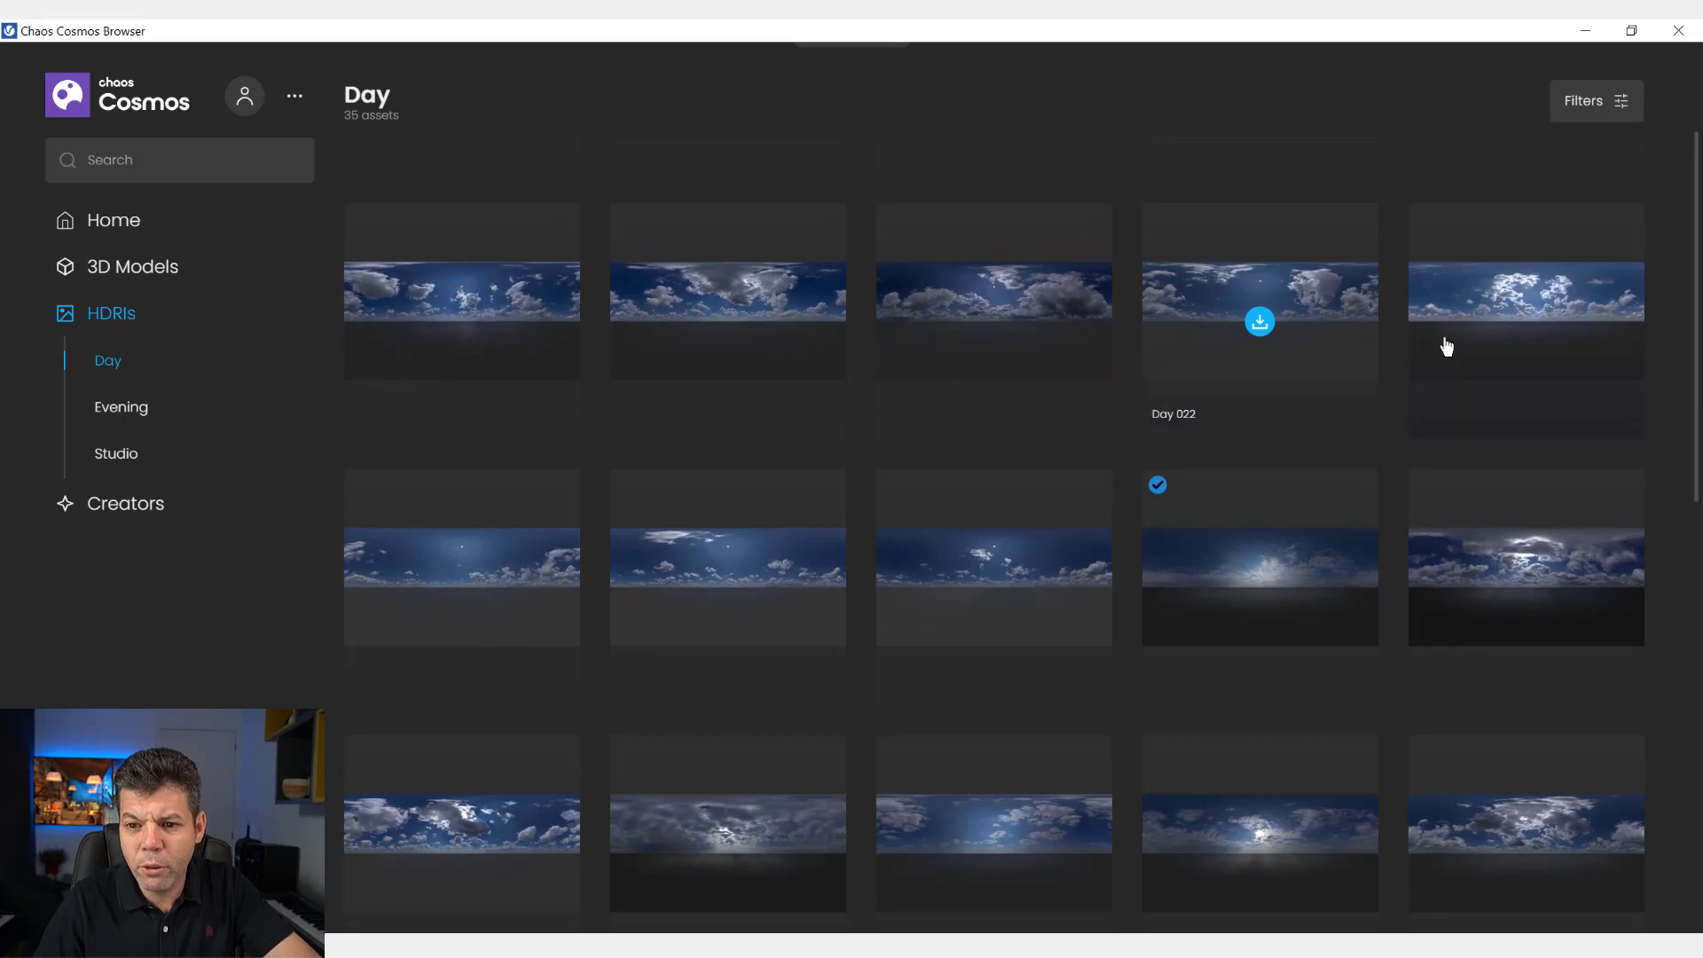
{"action": "scroll", "coordinate": [1478, 330], "scroll_direction": "down", "scroll_amount": 1}
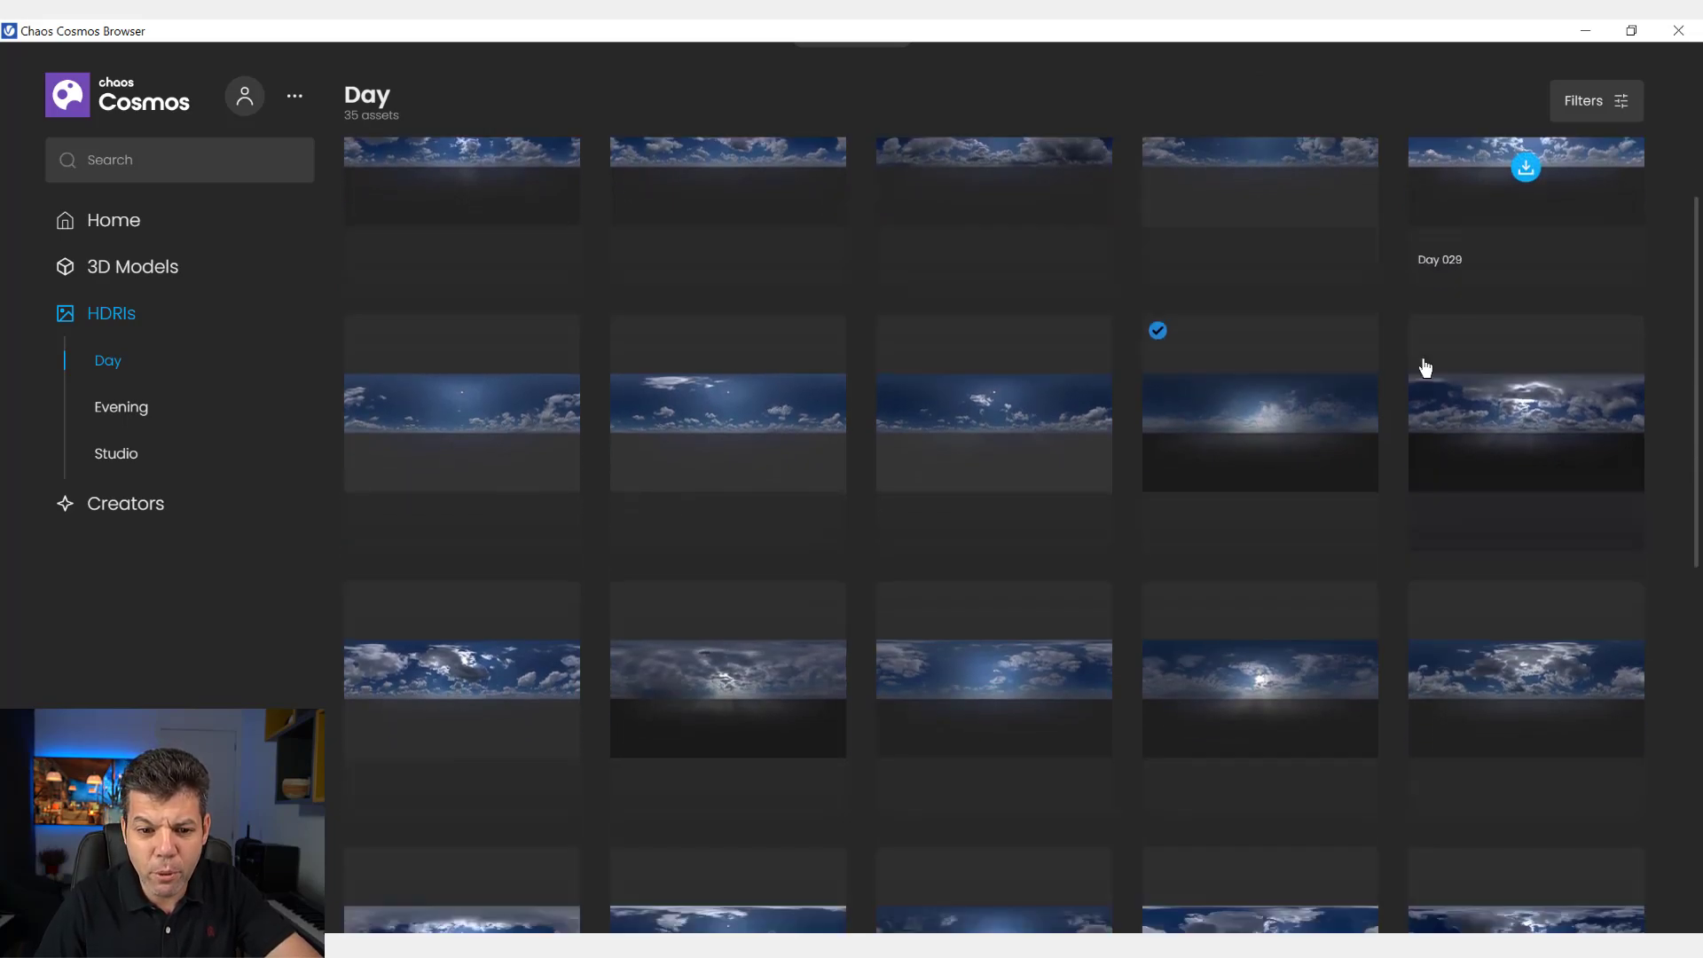
{"action": "scroll", "coordinate": [1357, 370], "scroll_direction": "down", "scroll_amount": 1}
{"action": "scroll", "coordinate": [1298, 369], "scroll_direction": "down", "scroll_amount": 1}
{"action": "scroll", "coordinate": [1030, 441], "scroll_direction": "down", "scroll_amount": 2}
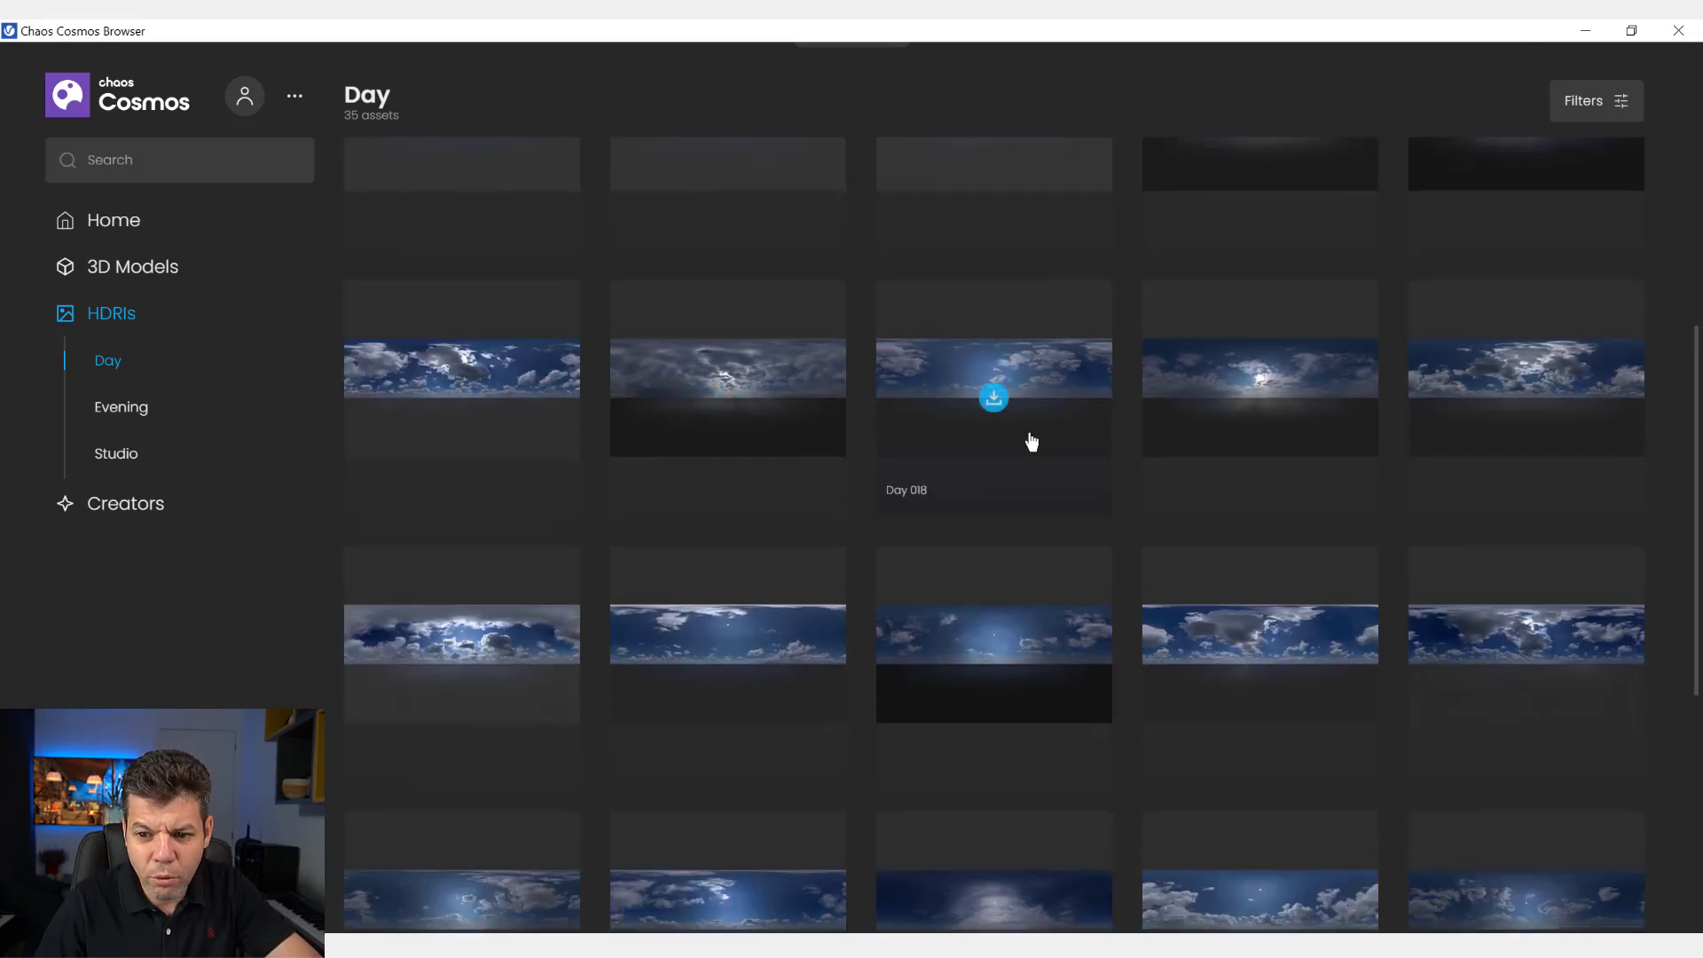
{"action": "scroll", "coordinate": [805, 550], "scroll_direction": "down", "scroll_amount": 1}
{"action": "scroll", "coordinate": [816, 568], "scroll_direction": "down", "scroll_amount": 1}
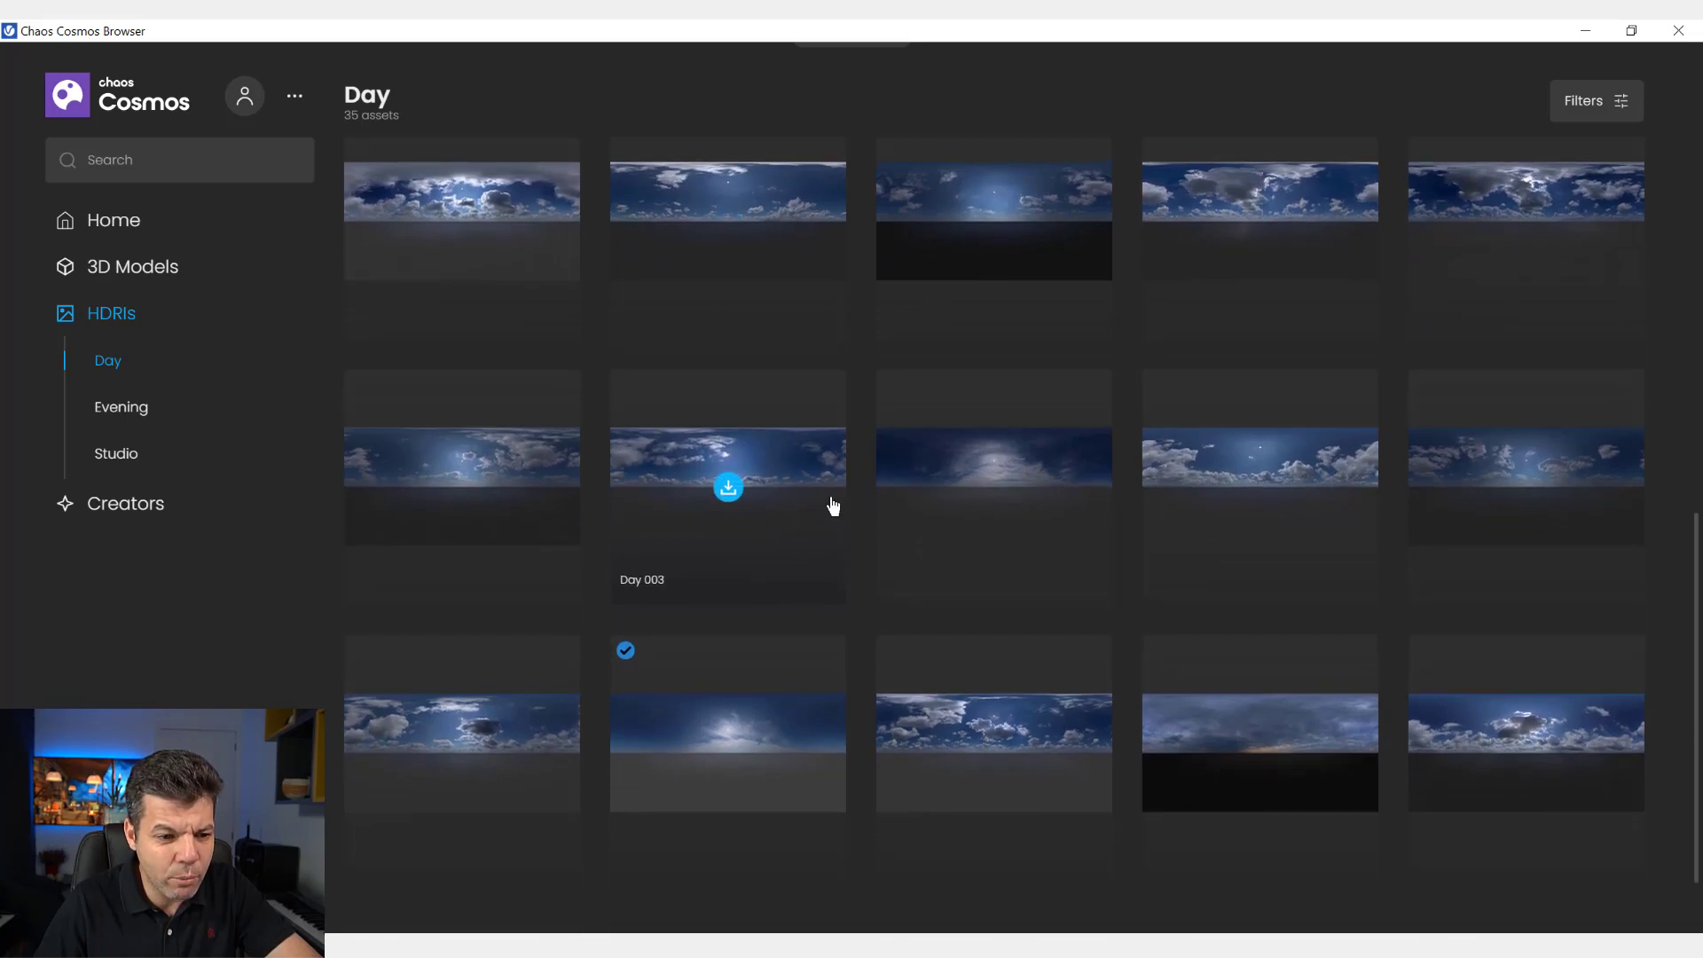
{"action": "scroll", "coordinate": [869, 497], "scroll_direction": "down", "scroll_amount": 1}
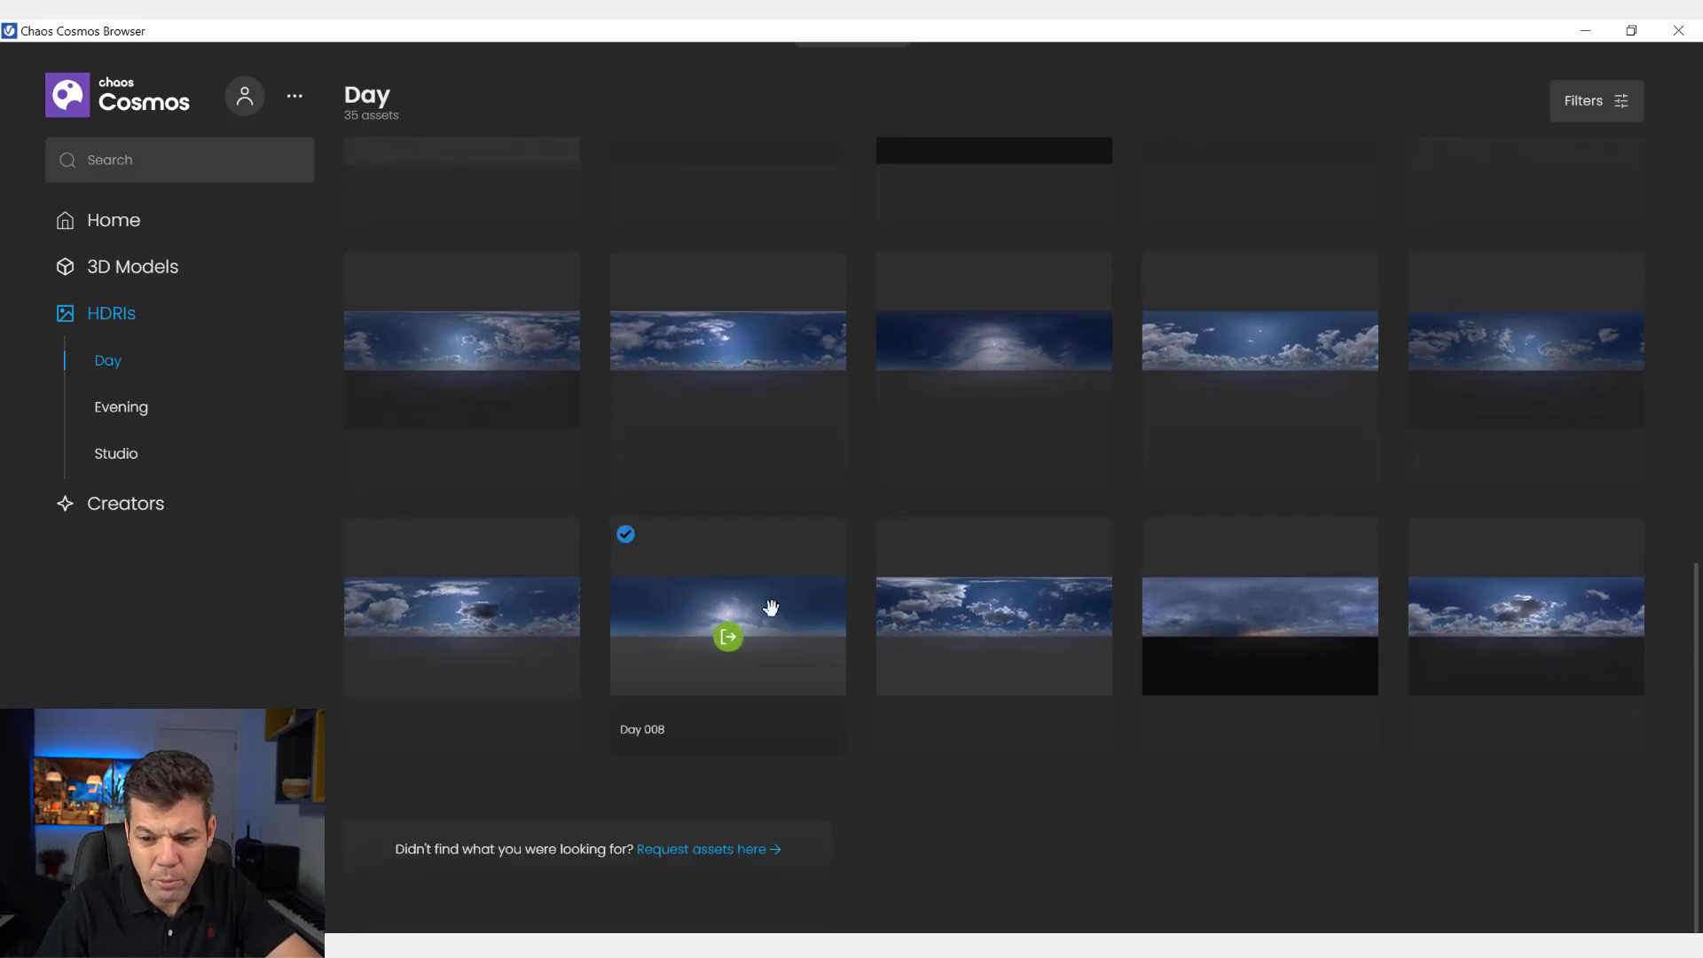
Step: Import the downloaded Day 006 HDRI into oceano2.skp
{"action": "scroll", "coordinate": [778, 606], "scroll_direction": "up", "scroll_amount": 1}
{"action": "scroll", "coordinate": [1021, 577], "scroll_direction": "up", "scroll_amount": 1}
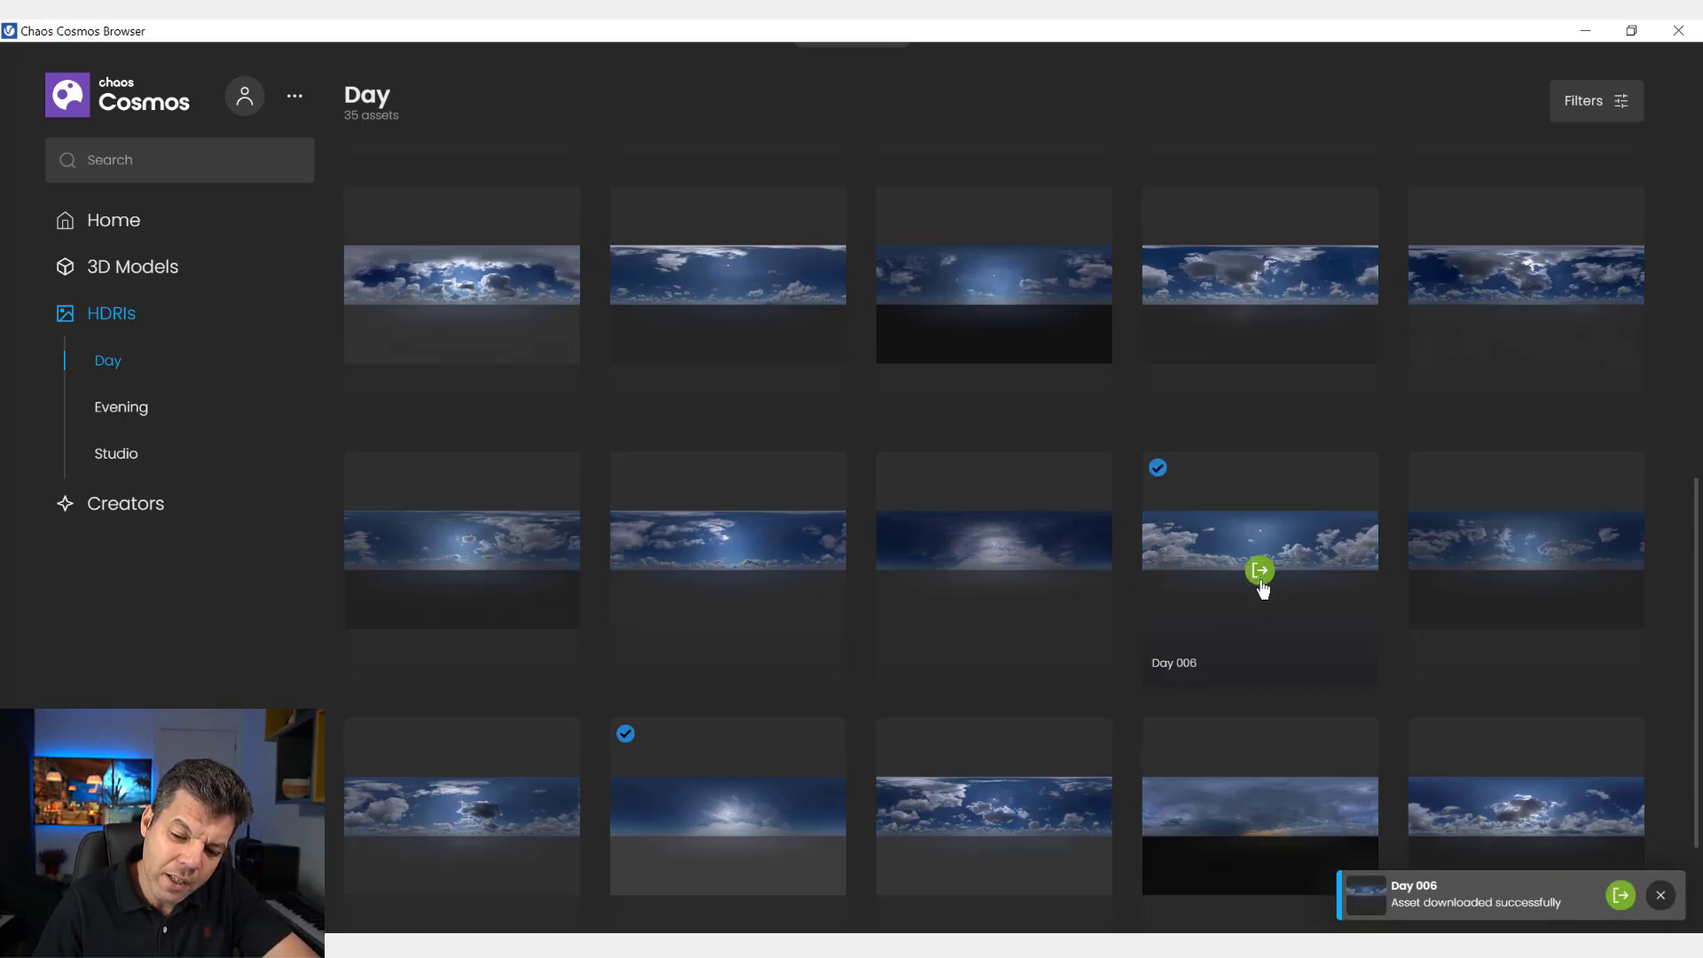
{"action": "left_click", "coordinate": [1259, 572]}
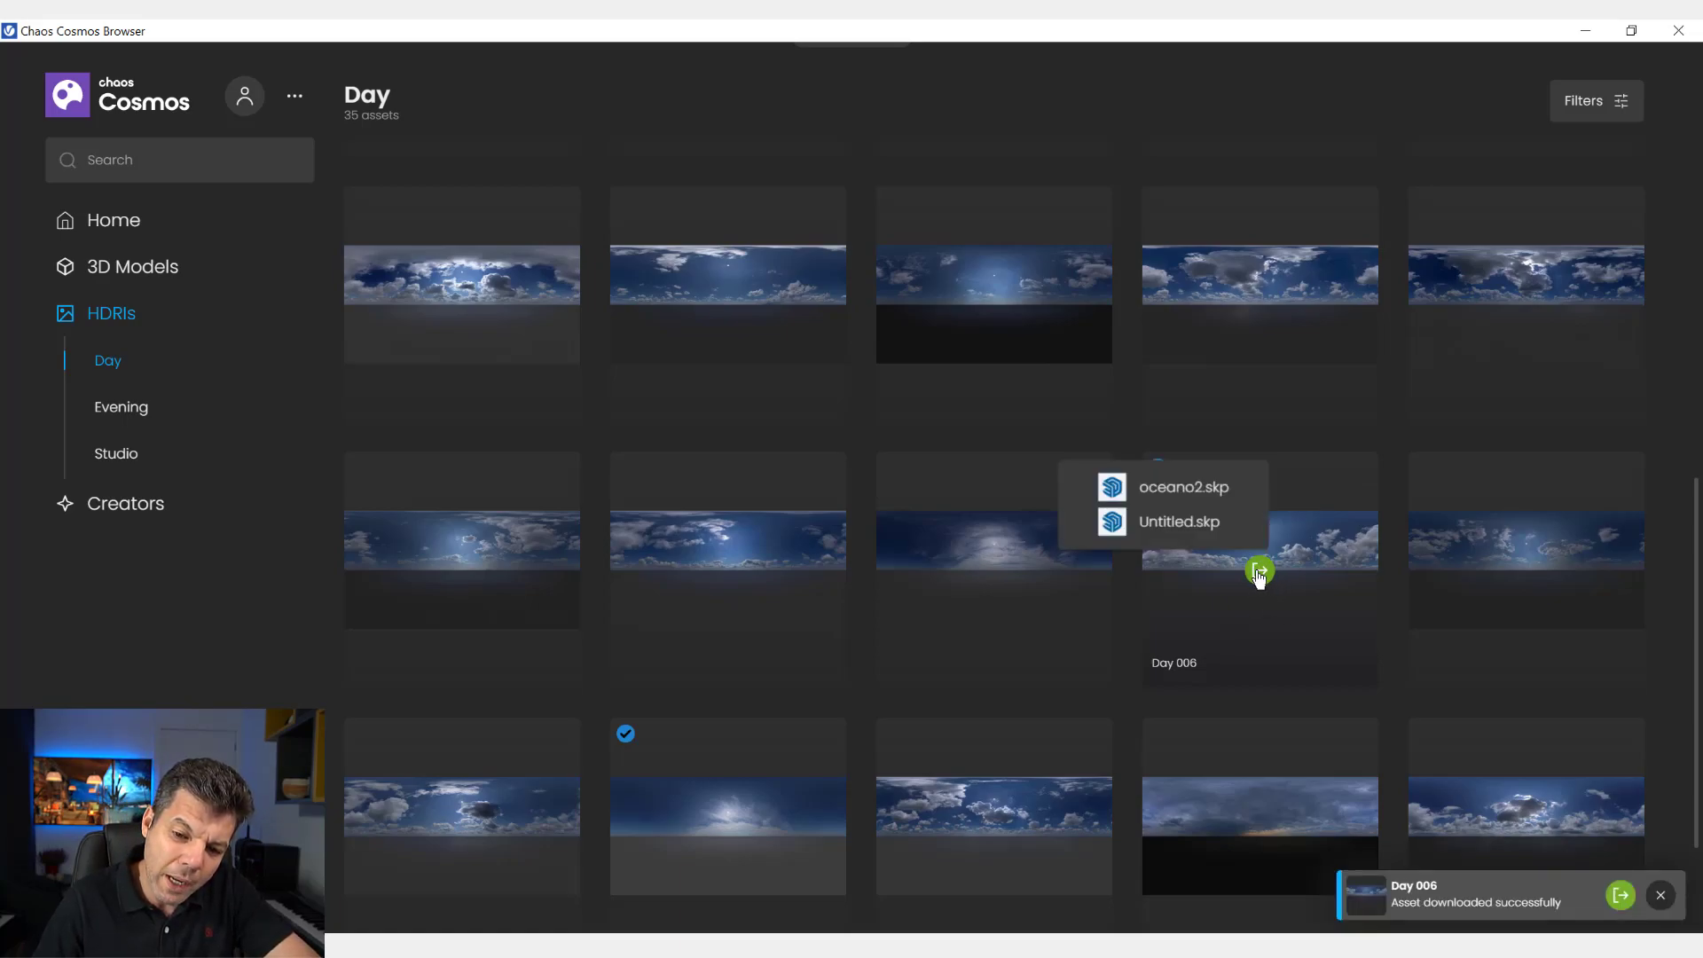
{"action": "left_click", "coordinate": [1159, 489]}
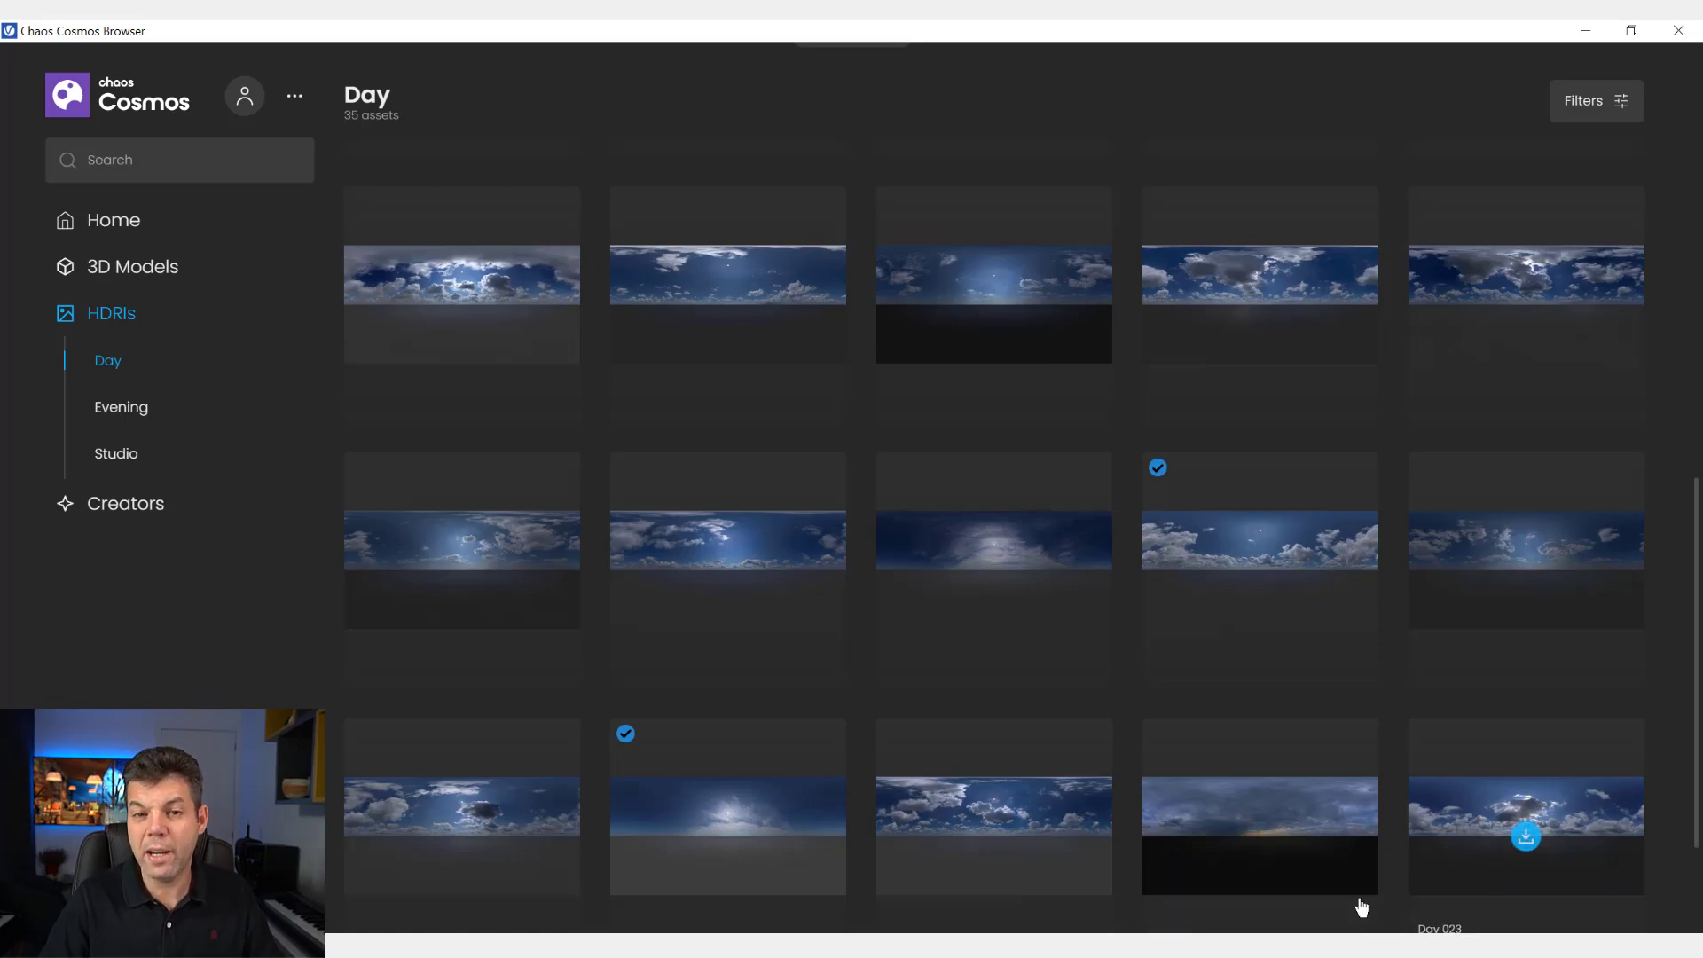
{"action": "left_click", "coordinate": [1587, 32]}
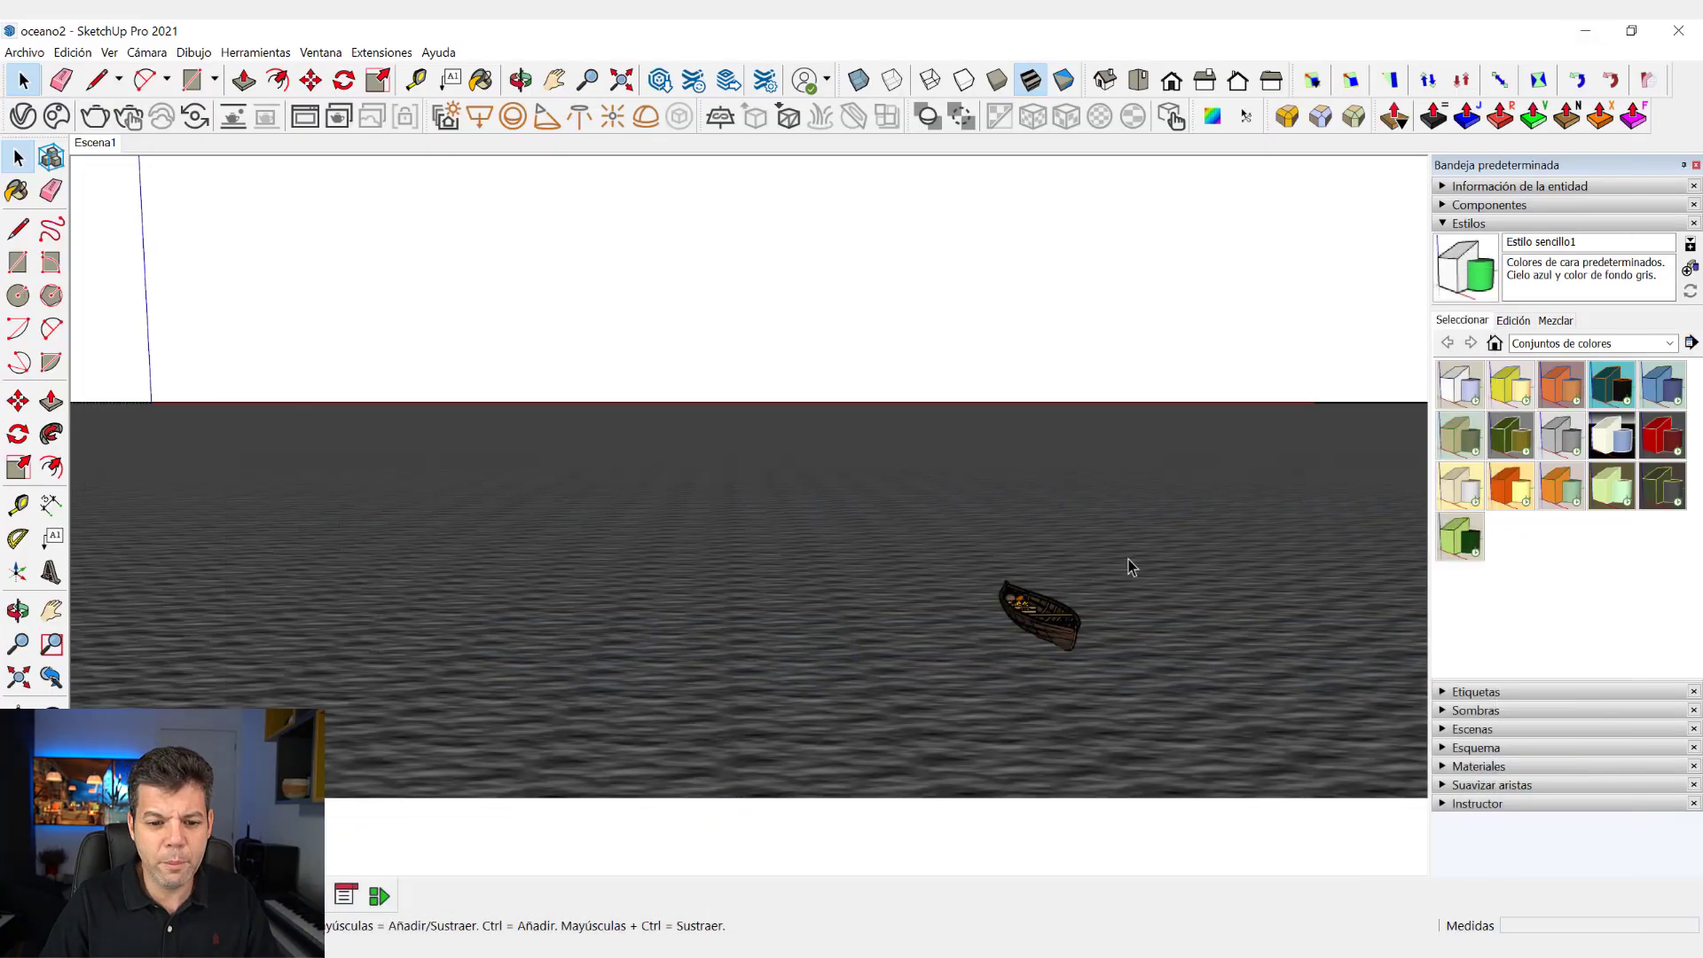
{"action": "left_click", "coordinate": [27, 120]}
{"action": "left_click_drag", "start_coordinate": [129, 71], "coordinate": [201, 133]}
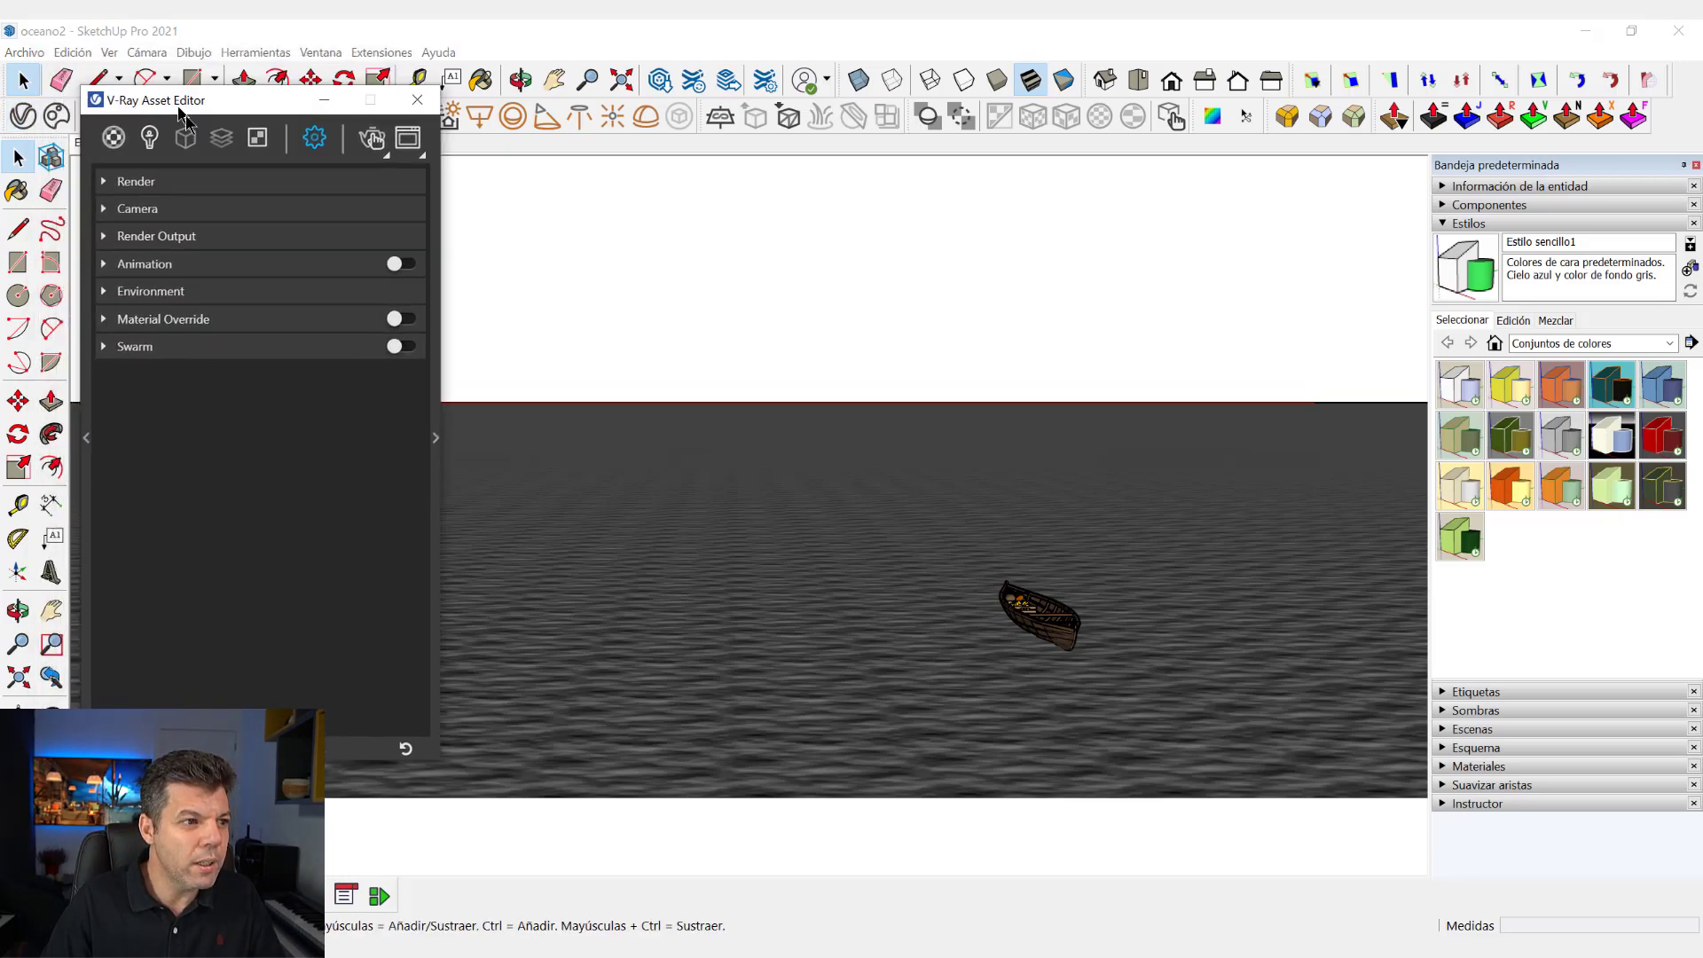
{"action": "left_click", "coordinate": [175, 169]}
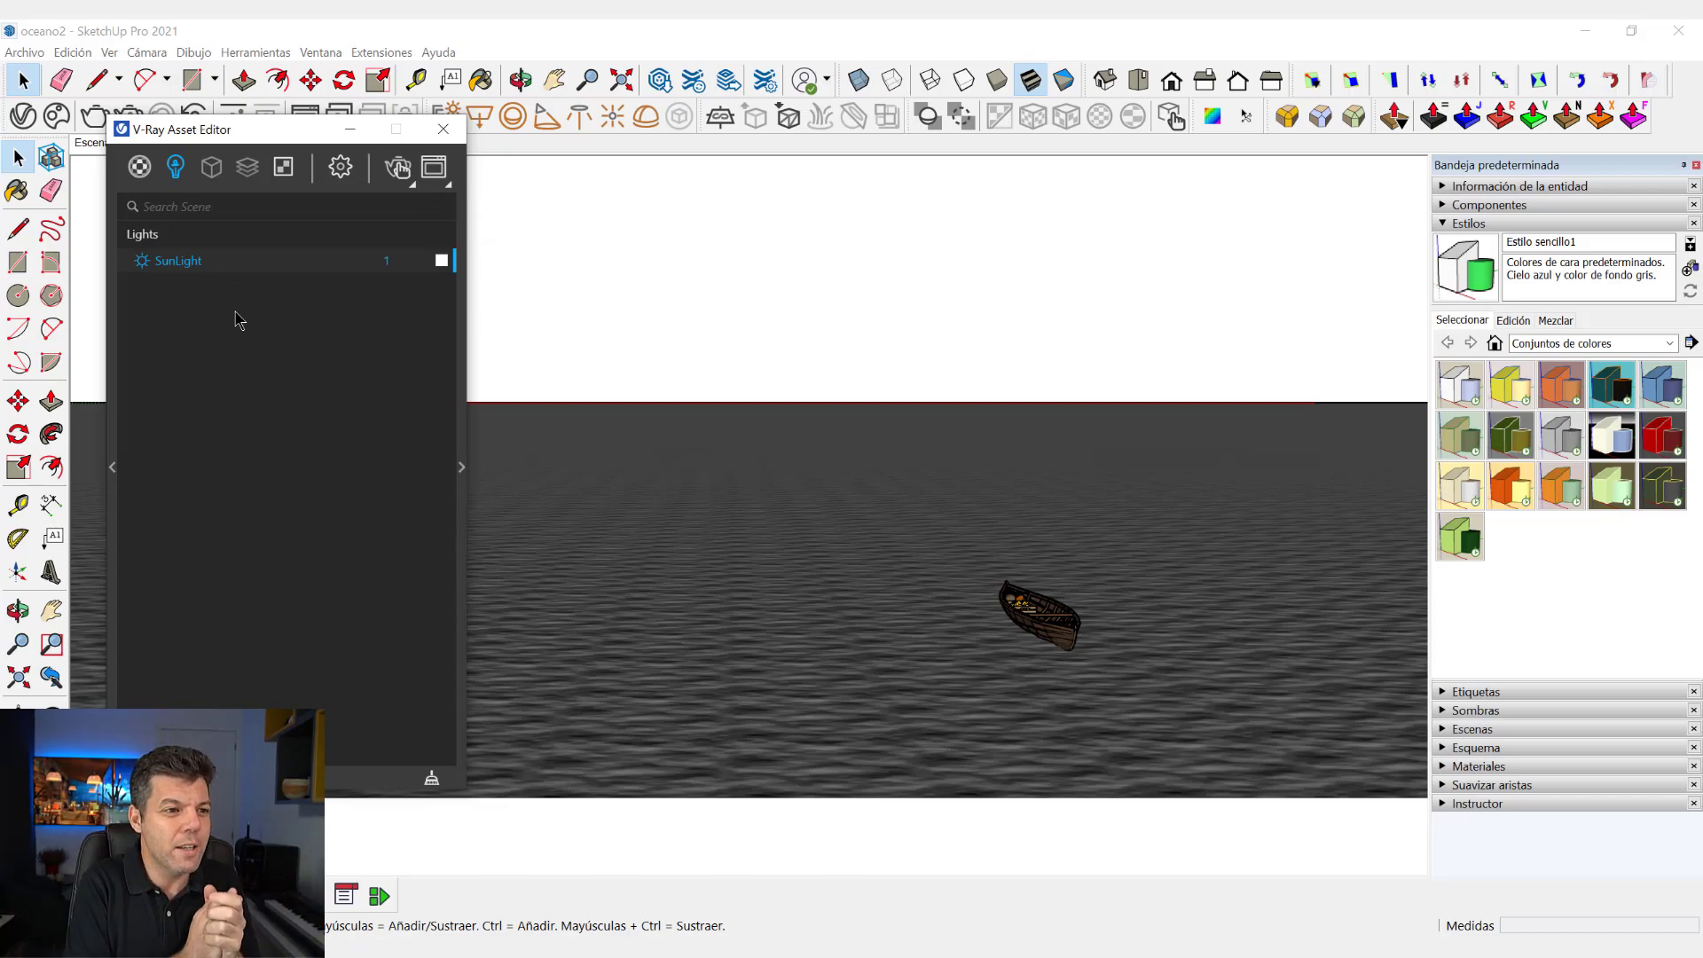
{"action": "left_click", "coordinate": [284, 172]}
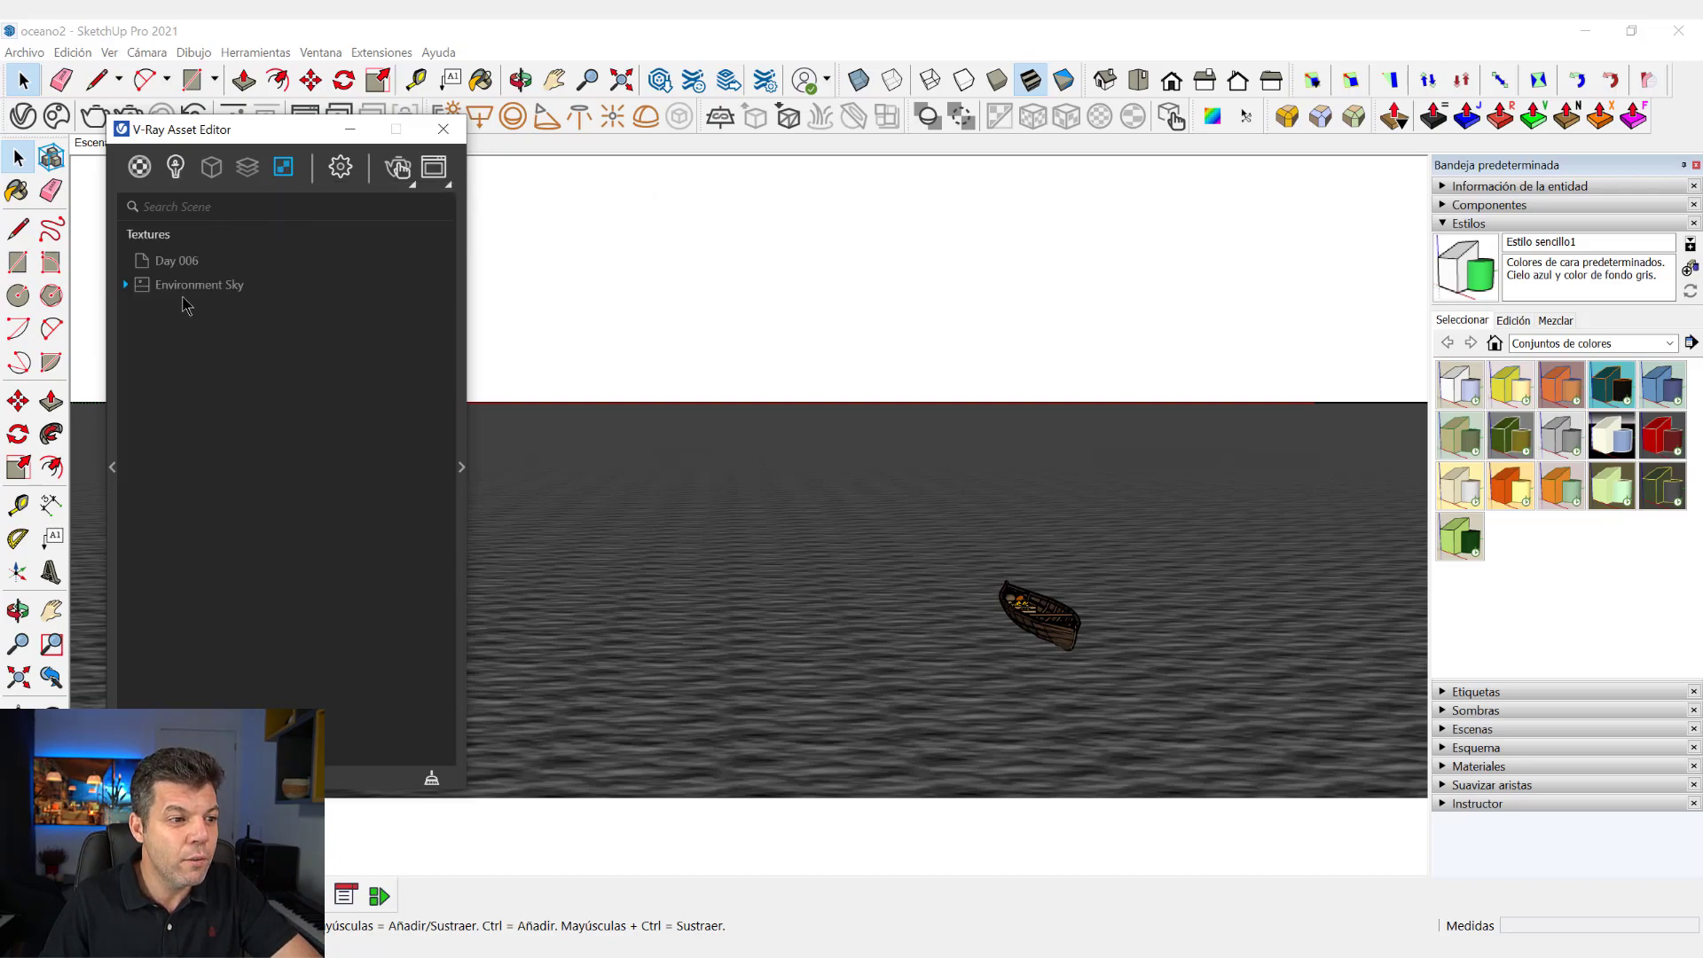
{"action": "left_click", "coordinate": [165, 266]}
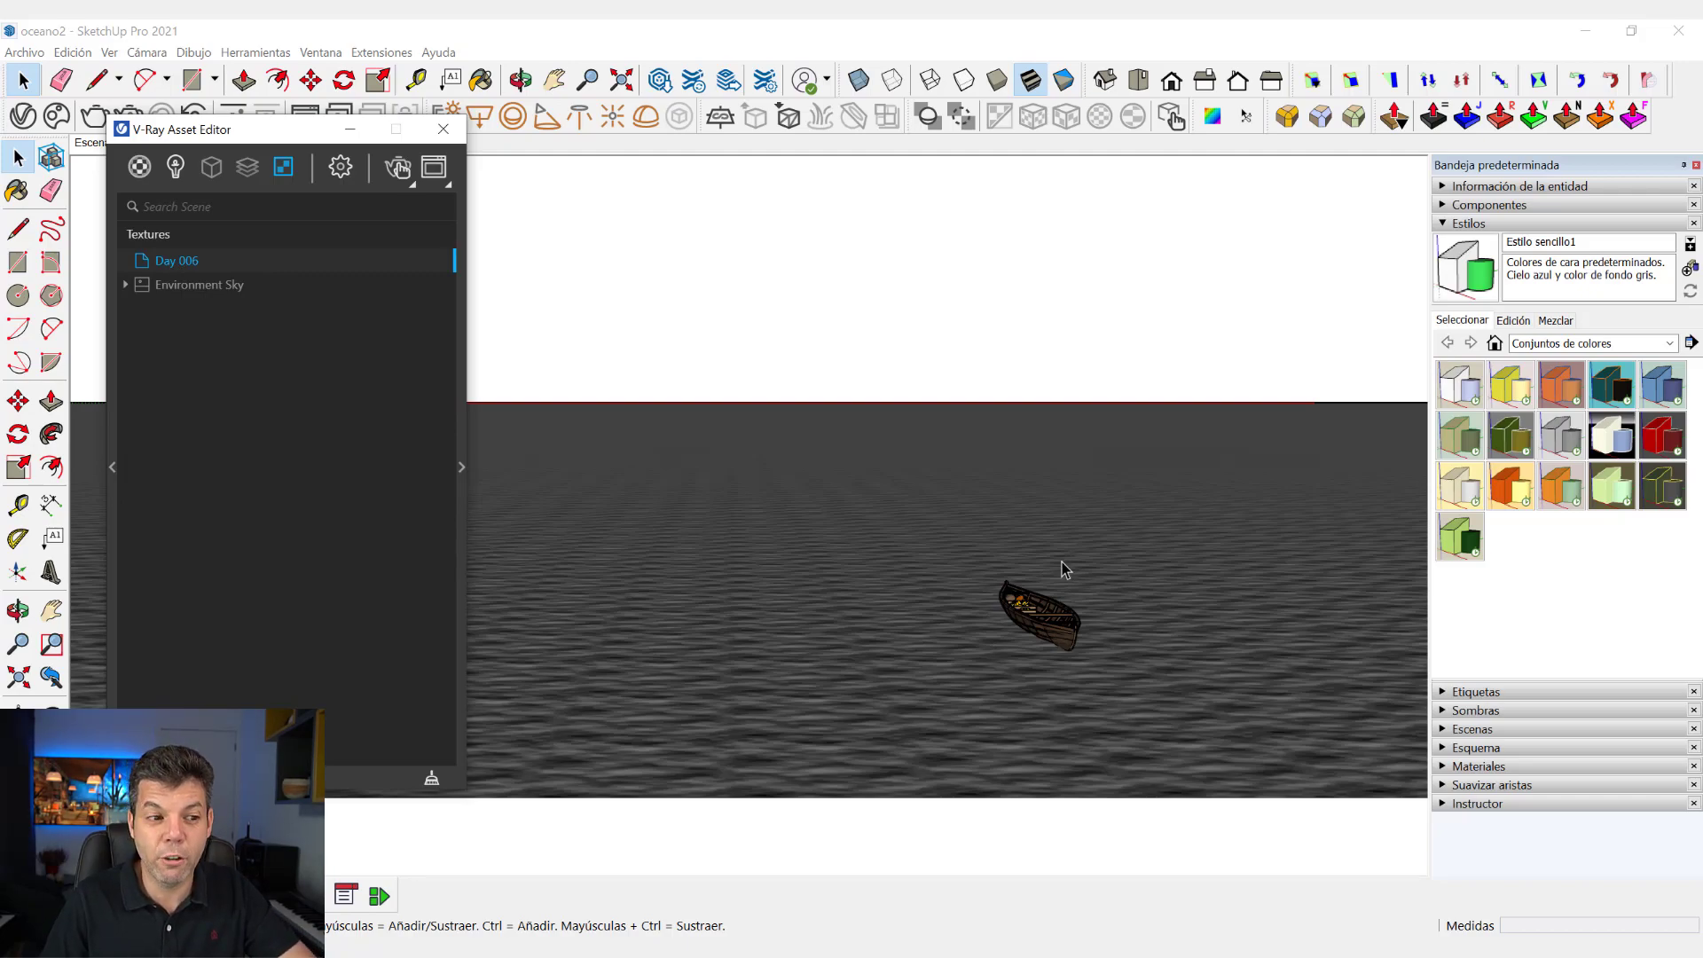
{"action": "left_click", "coordinate": [442, 130]}
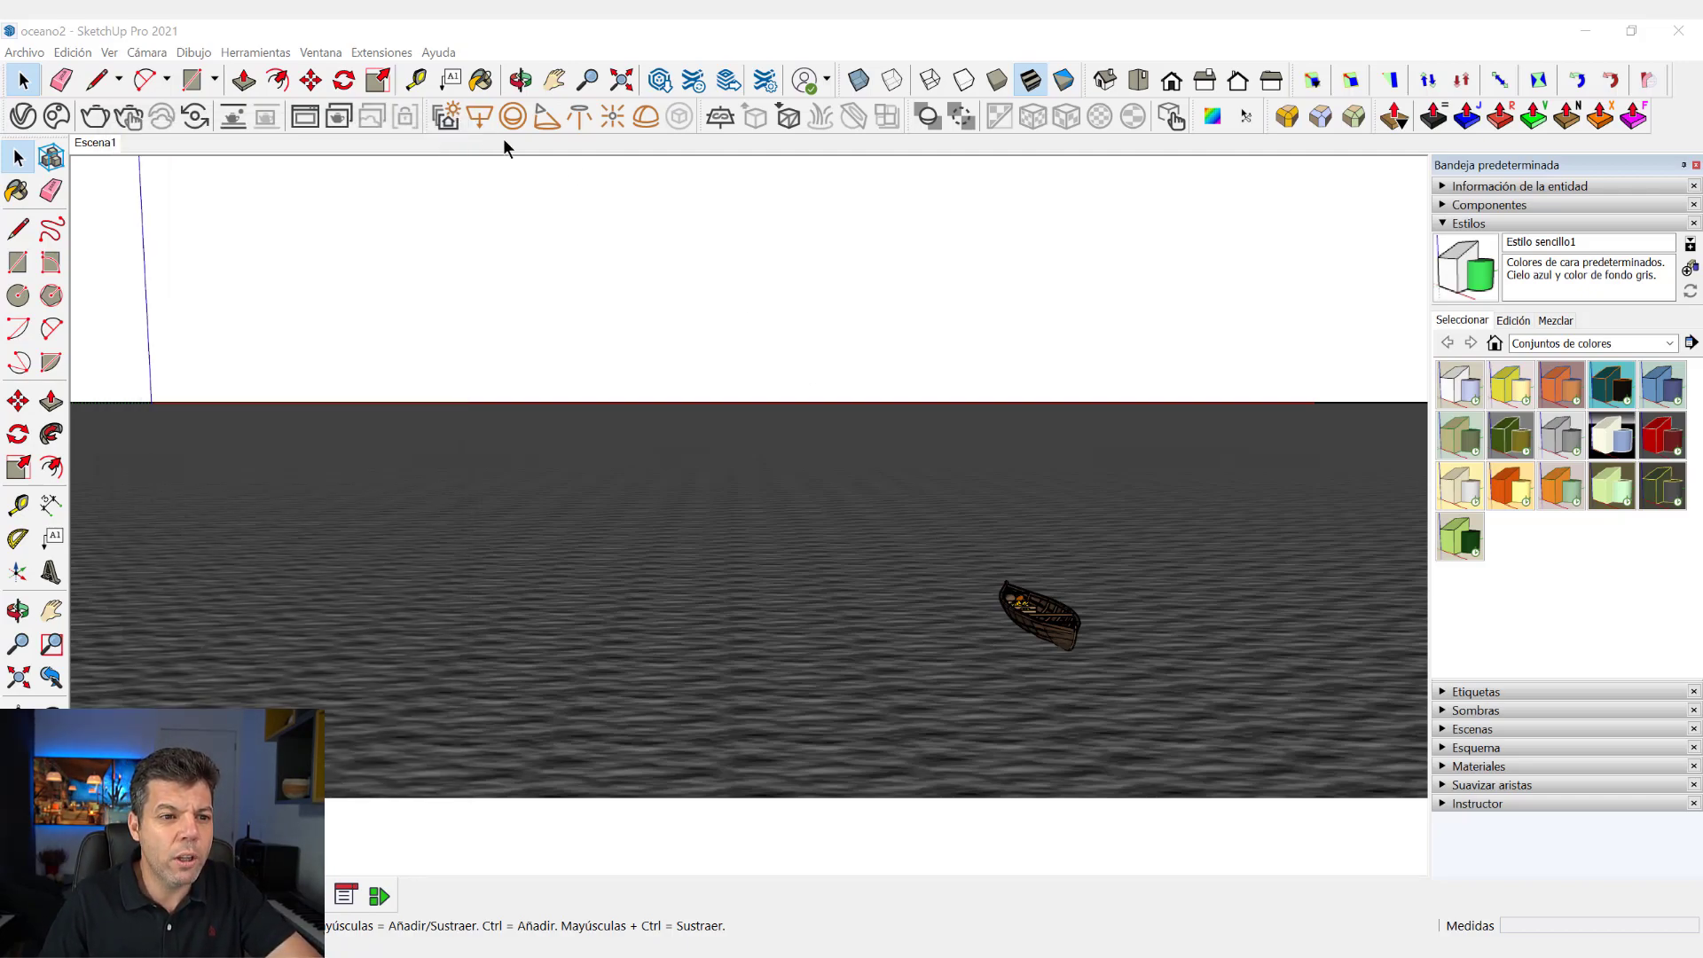
Step: Place a V-Ray Dome Light on the ocean and list the scene's lights in the Asset Editor
{"action": "left_click", "coordinate": [645, 124]}
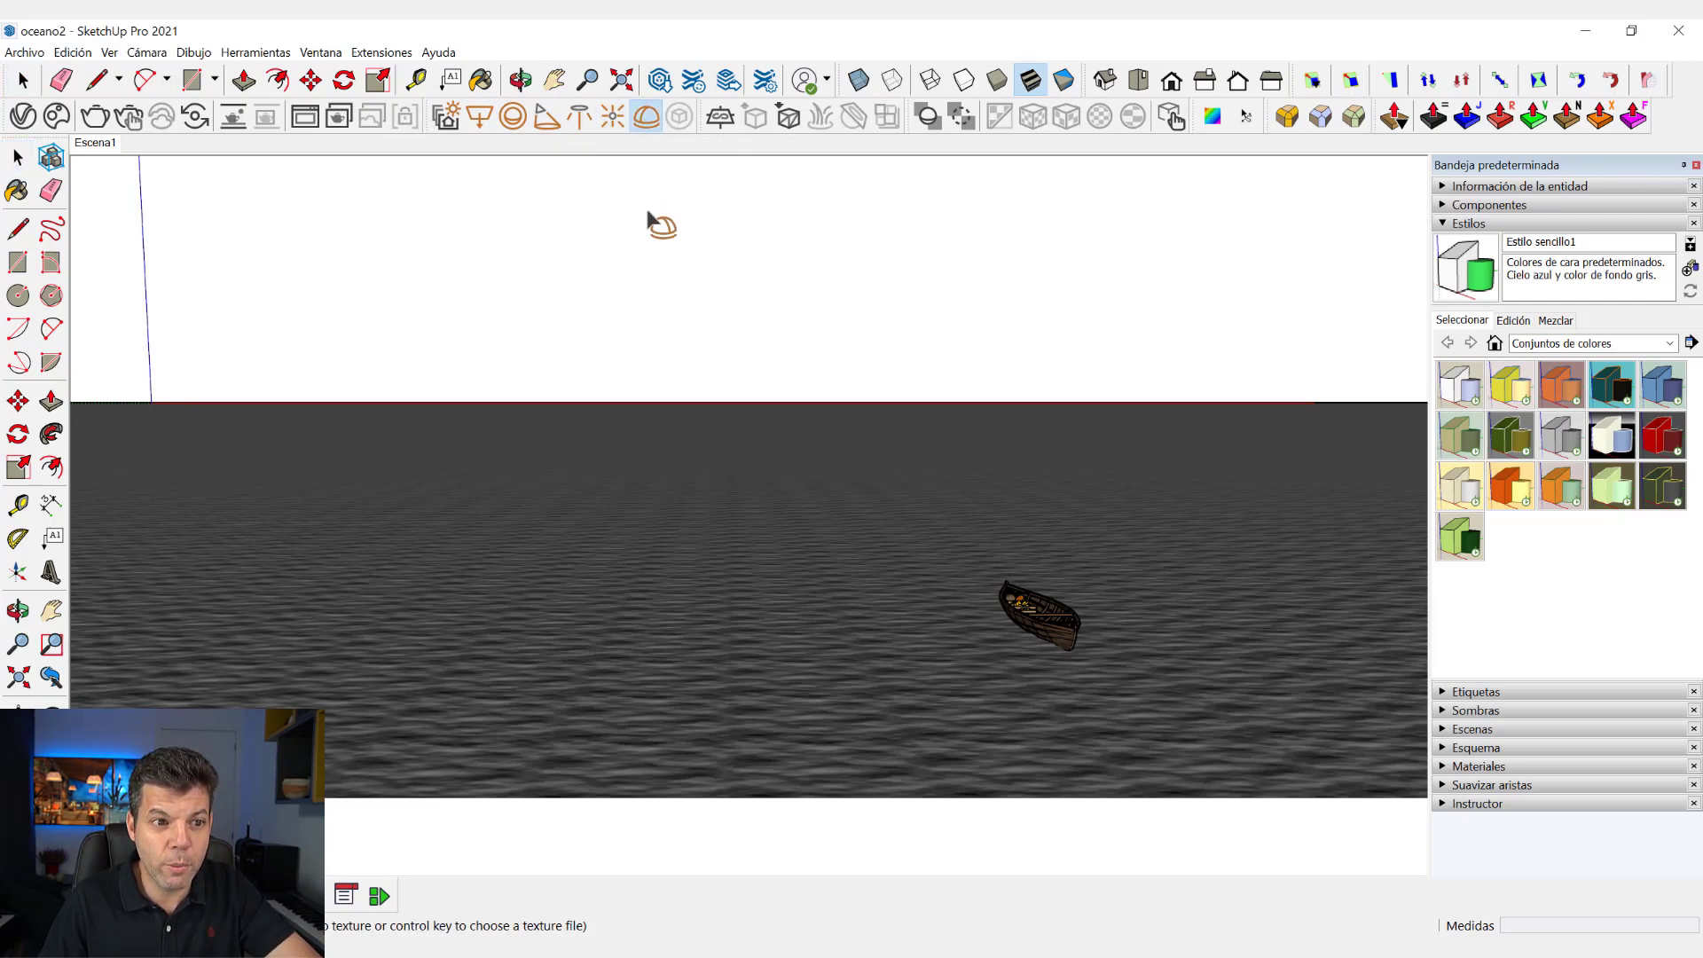
{"action": "left_click", "coordinate": [794, 593]}
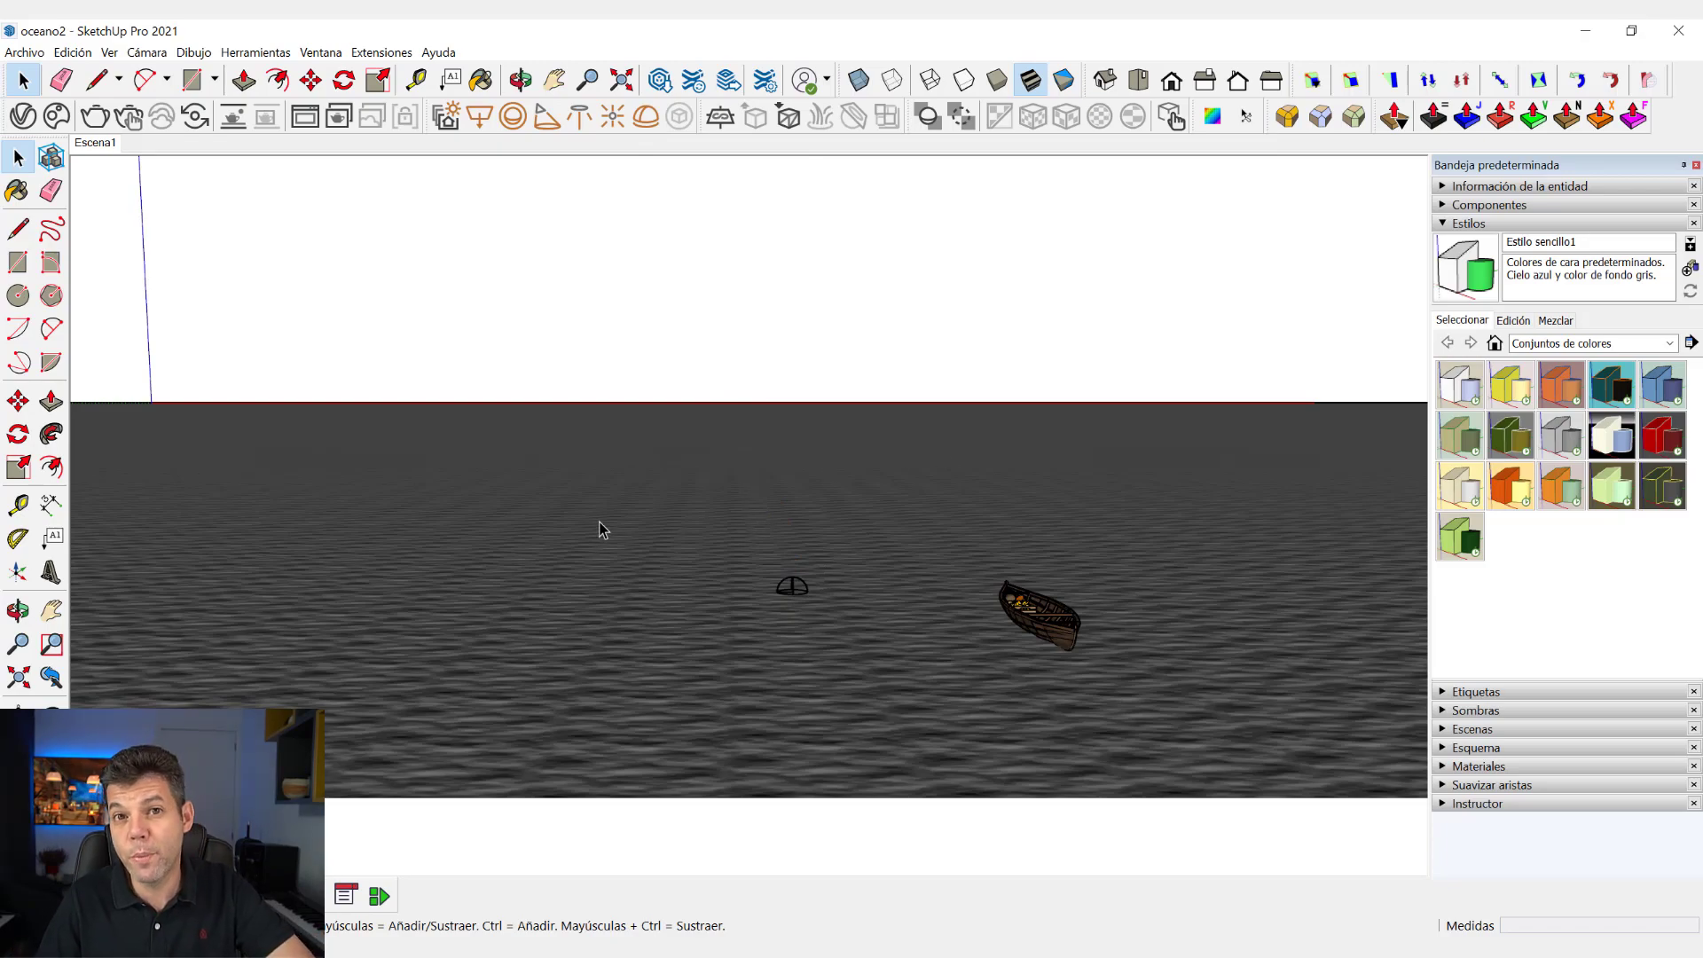
{"action": "left_click", "coordinate": [24, 116]}
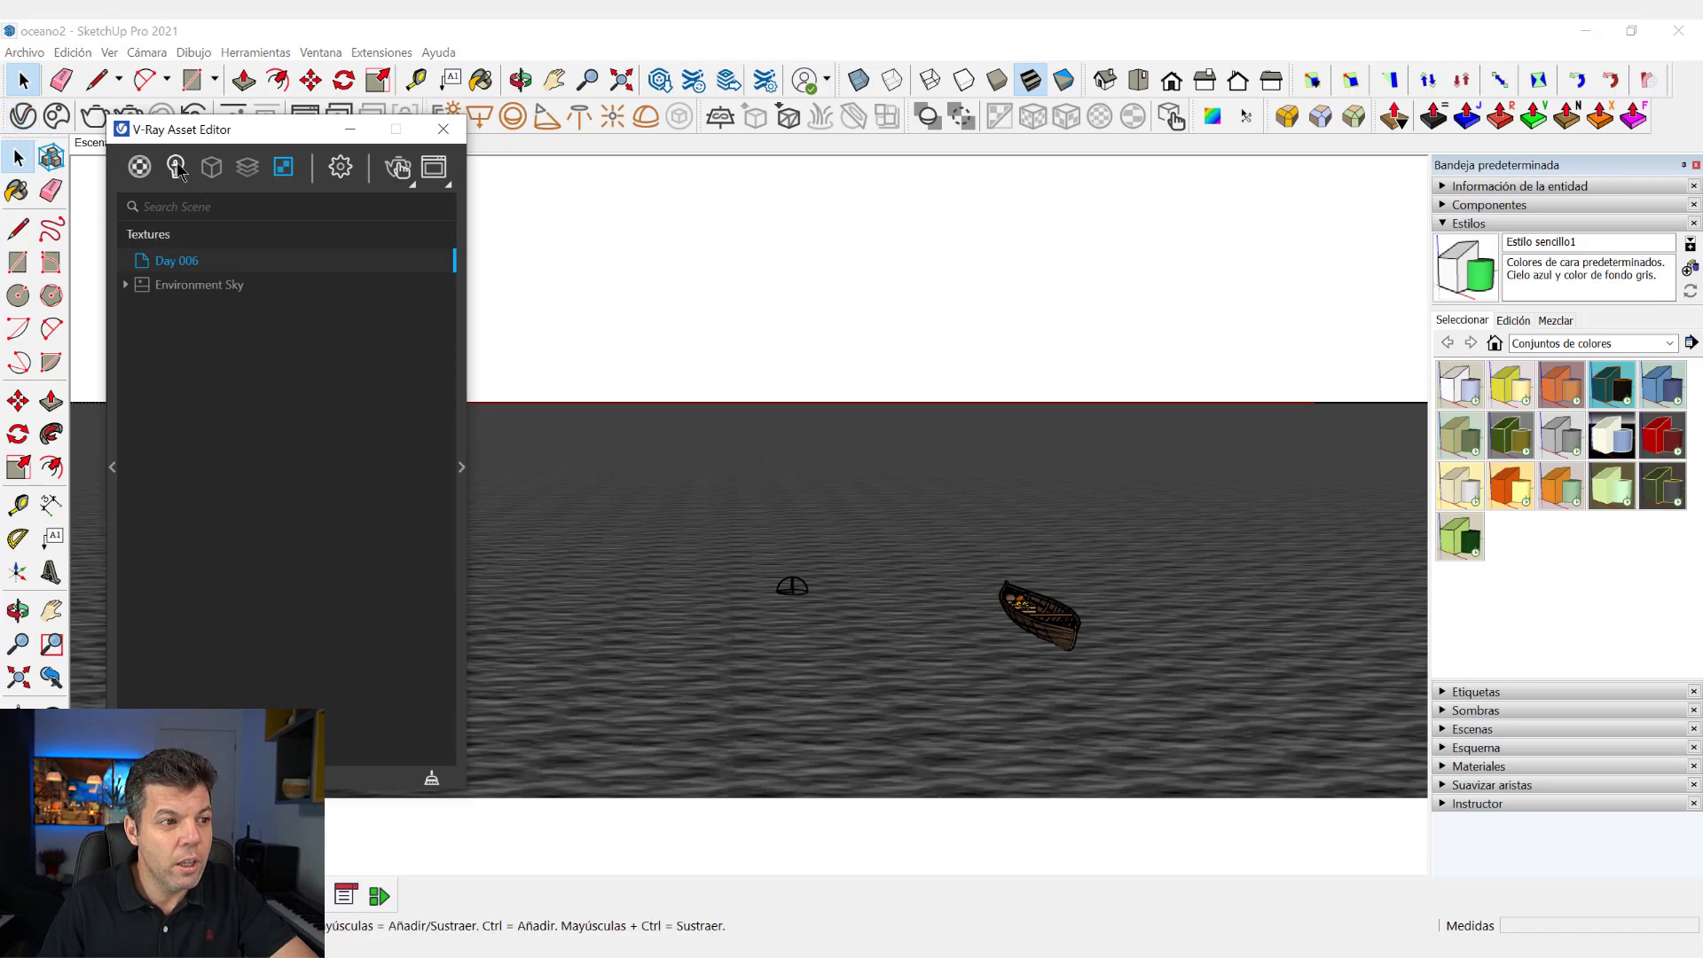
{"action": "left_click", "coordinate": [177, 168]}
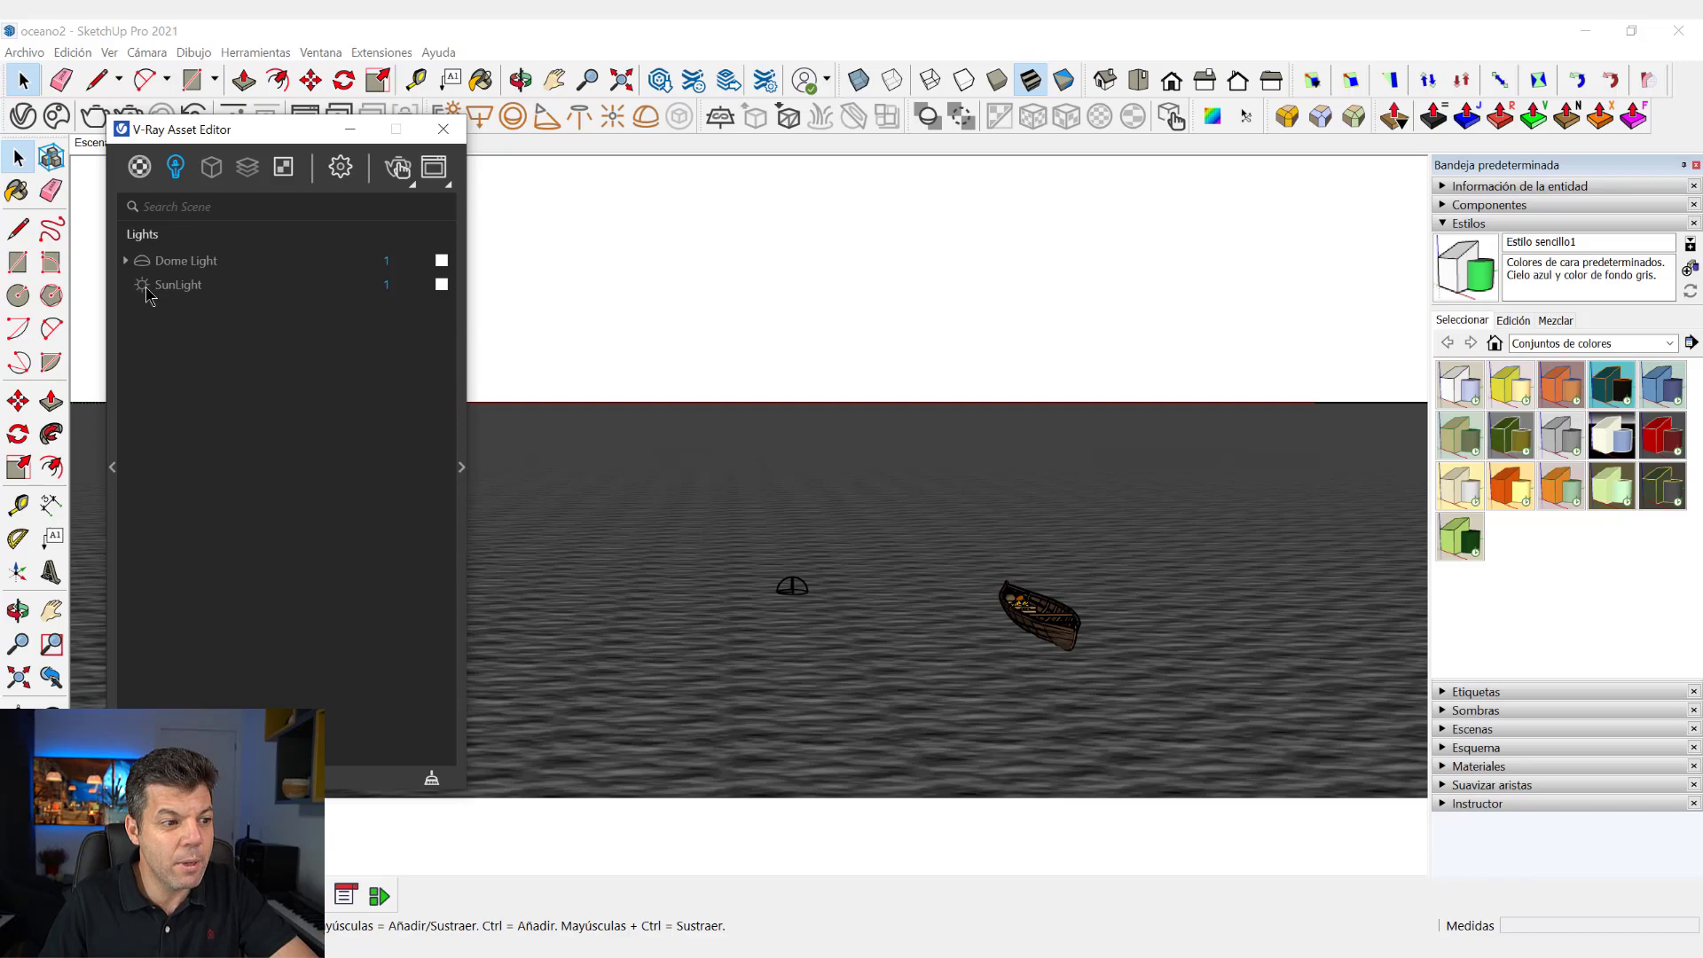
Step: Show lights and textures together and open Day 006's bitmap settings panel
{"action": "left_click", "coordinate": [188, 265]}
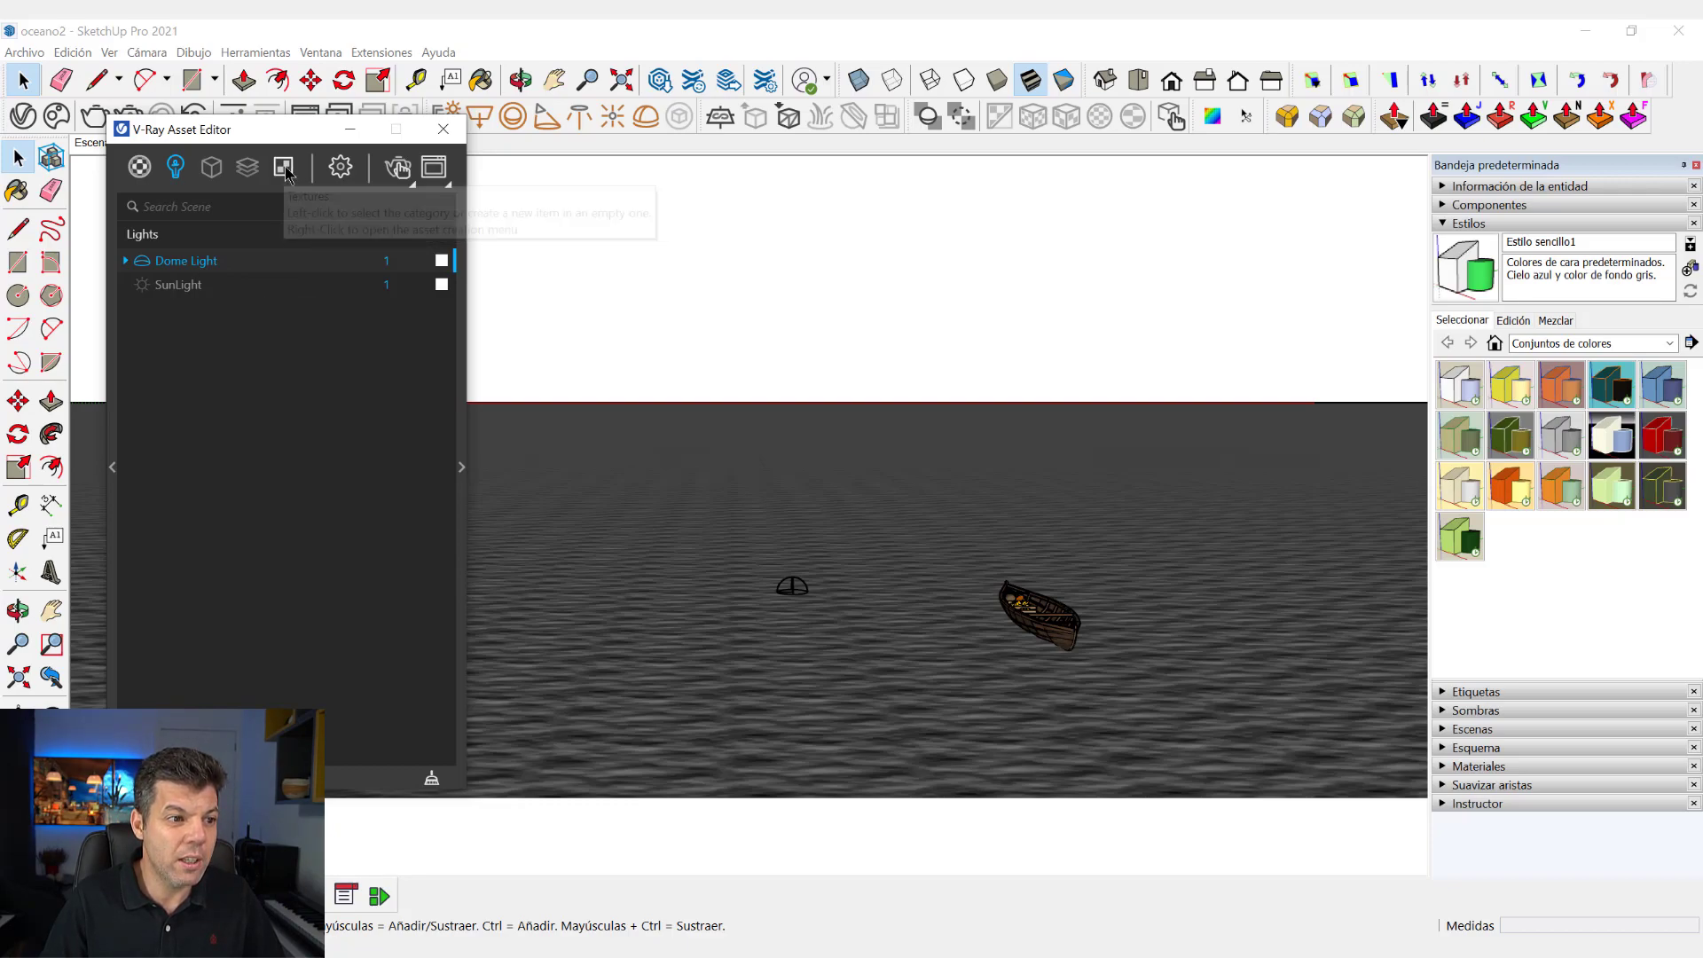
{"action": "left_click", "coordinate": [285, 175]}
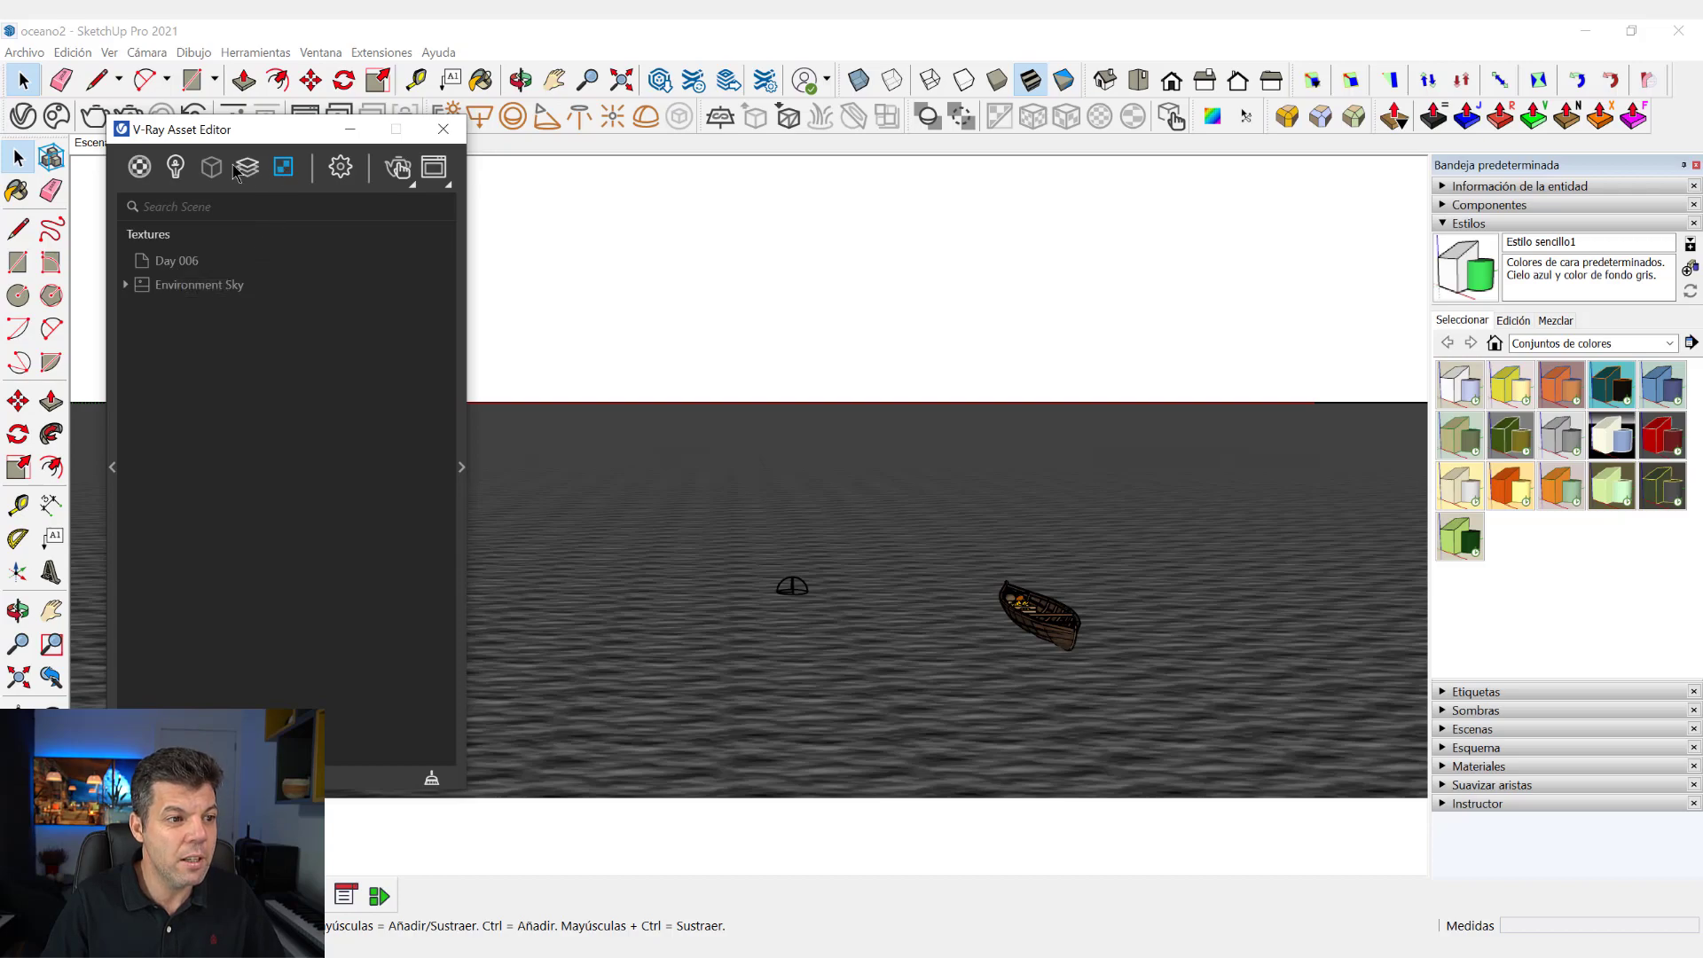
{"action": "left_click", "coordinate": [175, 171]}
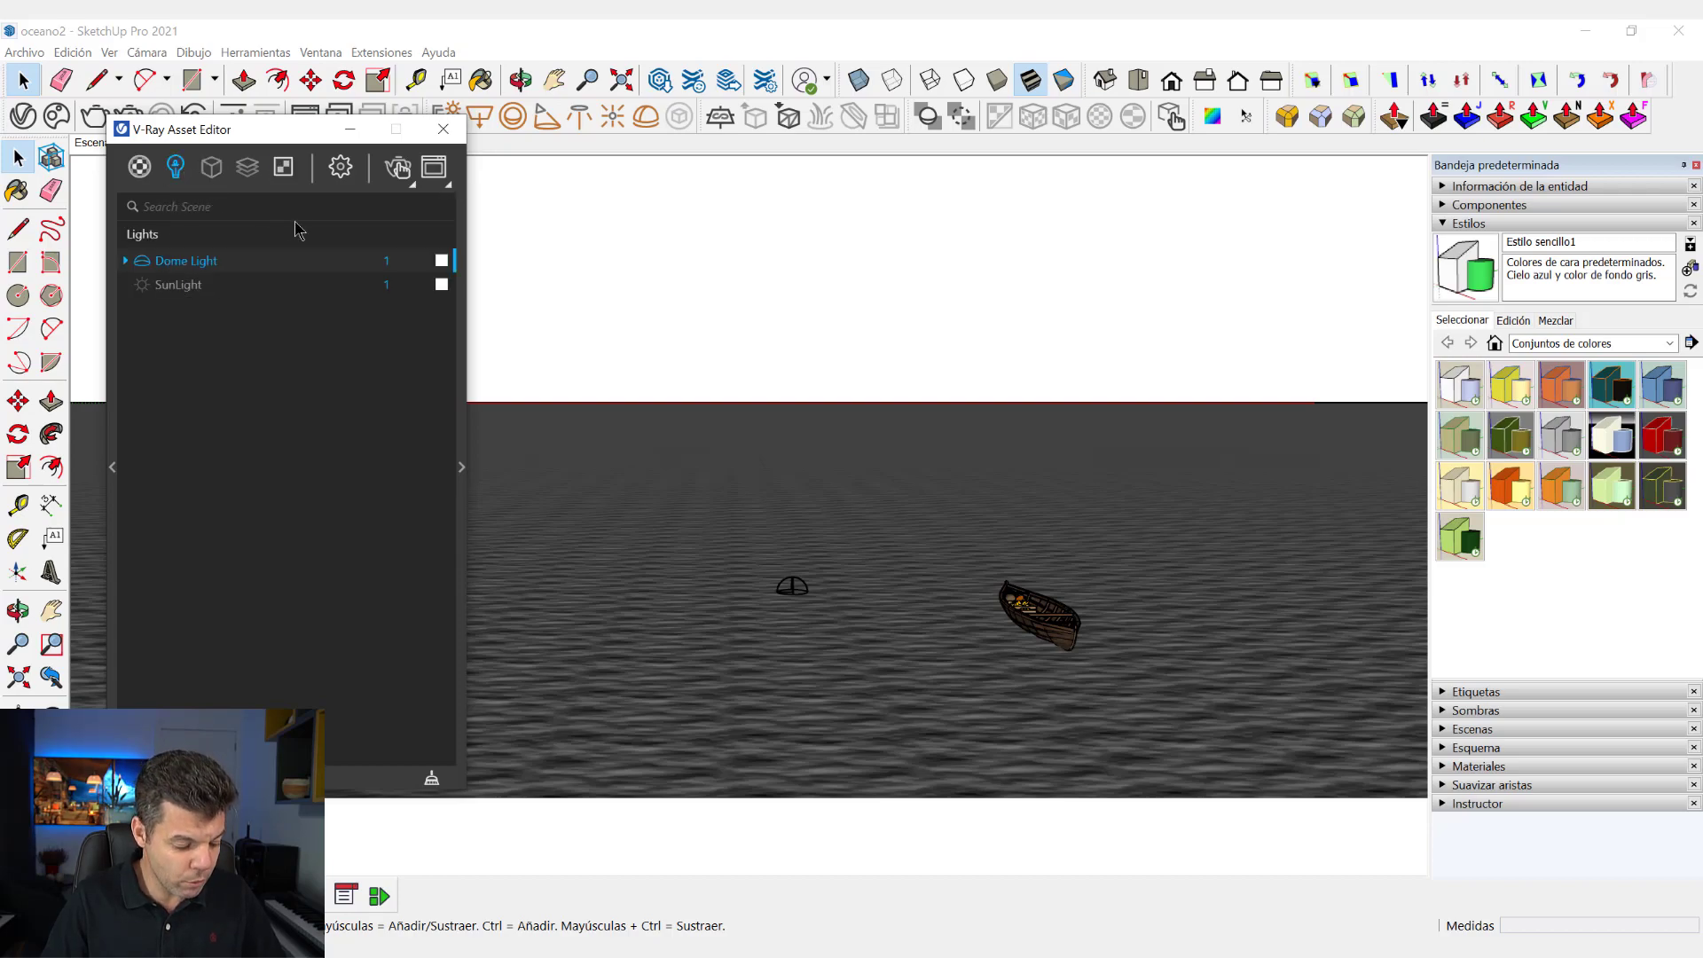
{"action": "left_click", "coordinate": [284, 173]}
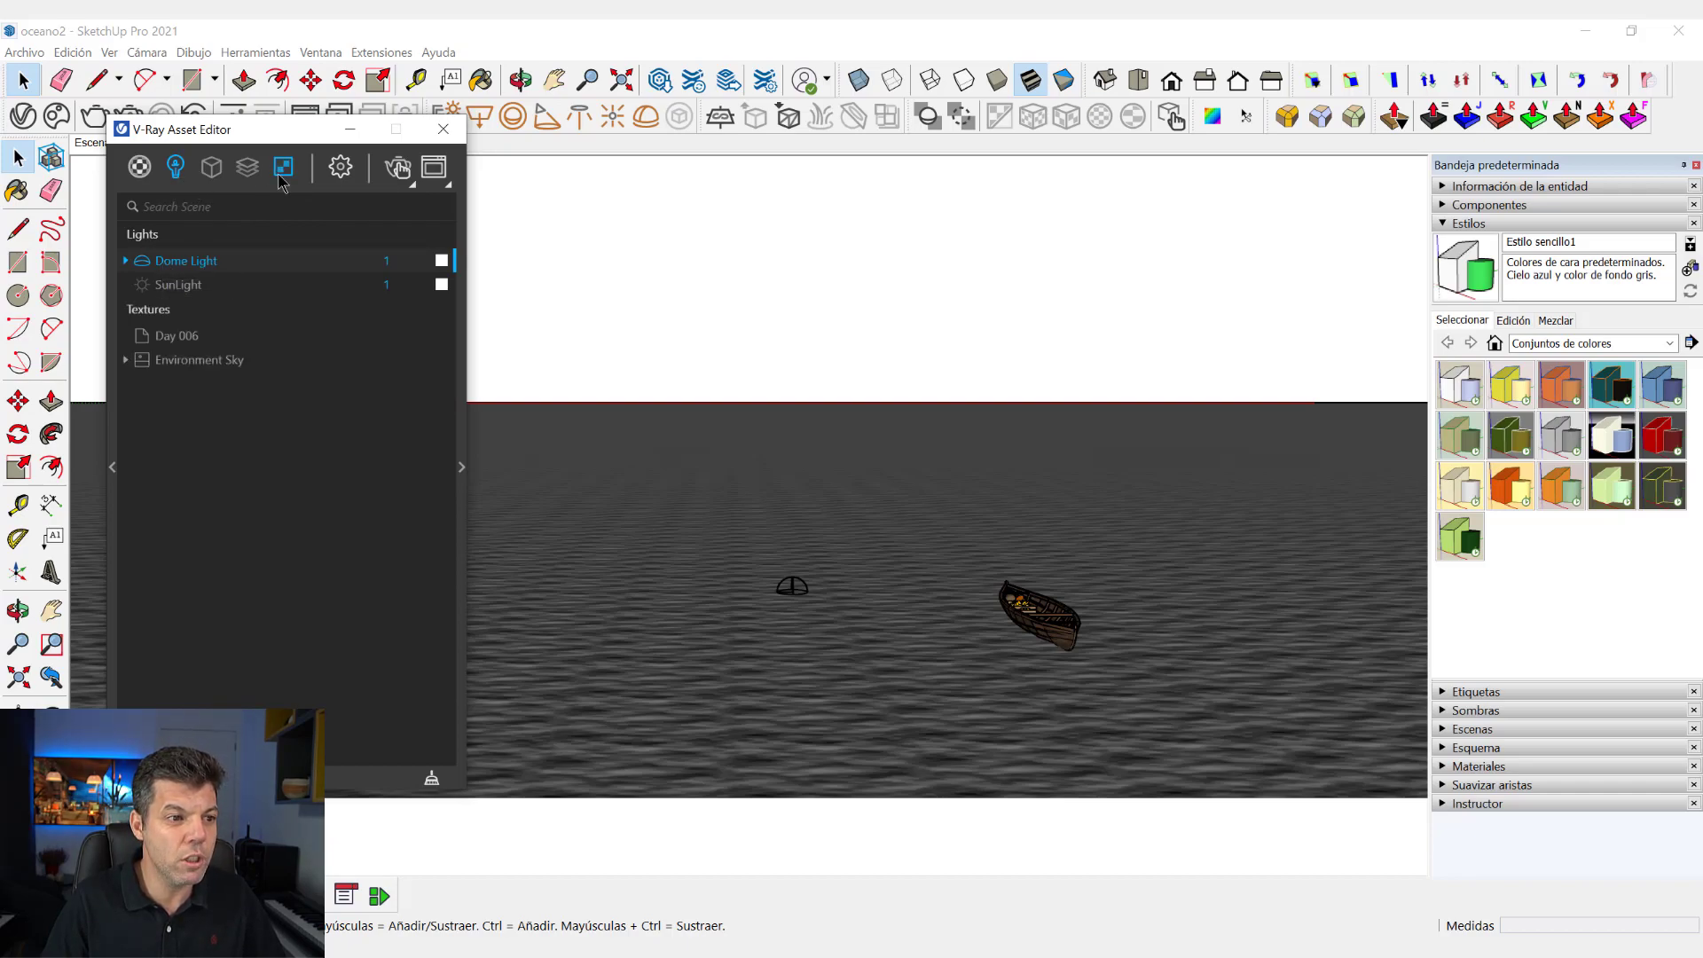
{"action": "left_click", "coordinate": [188, 337]}
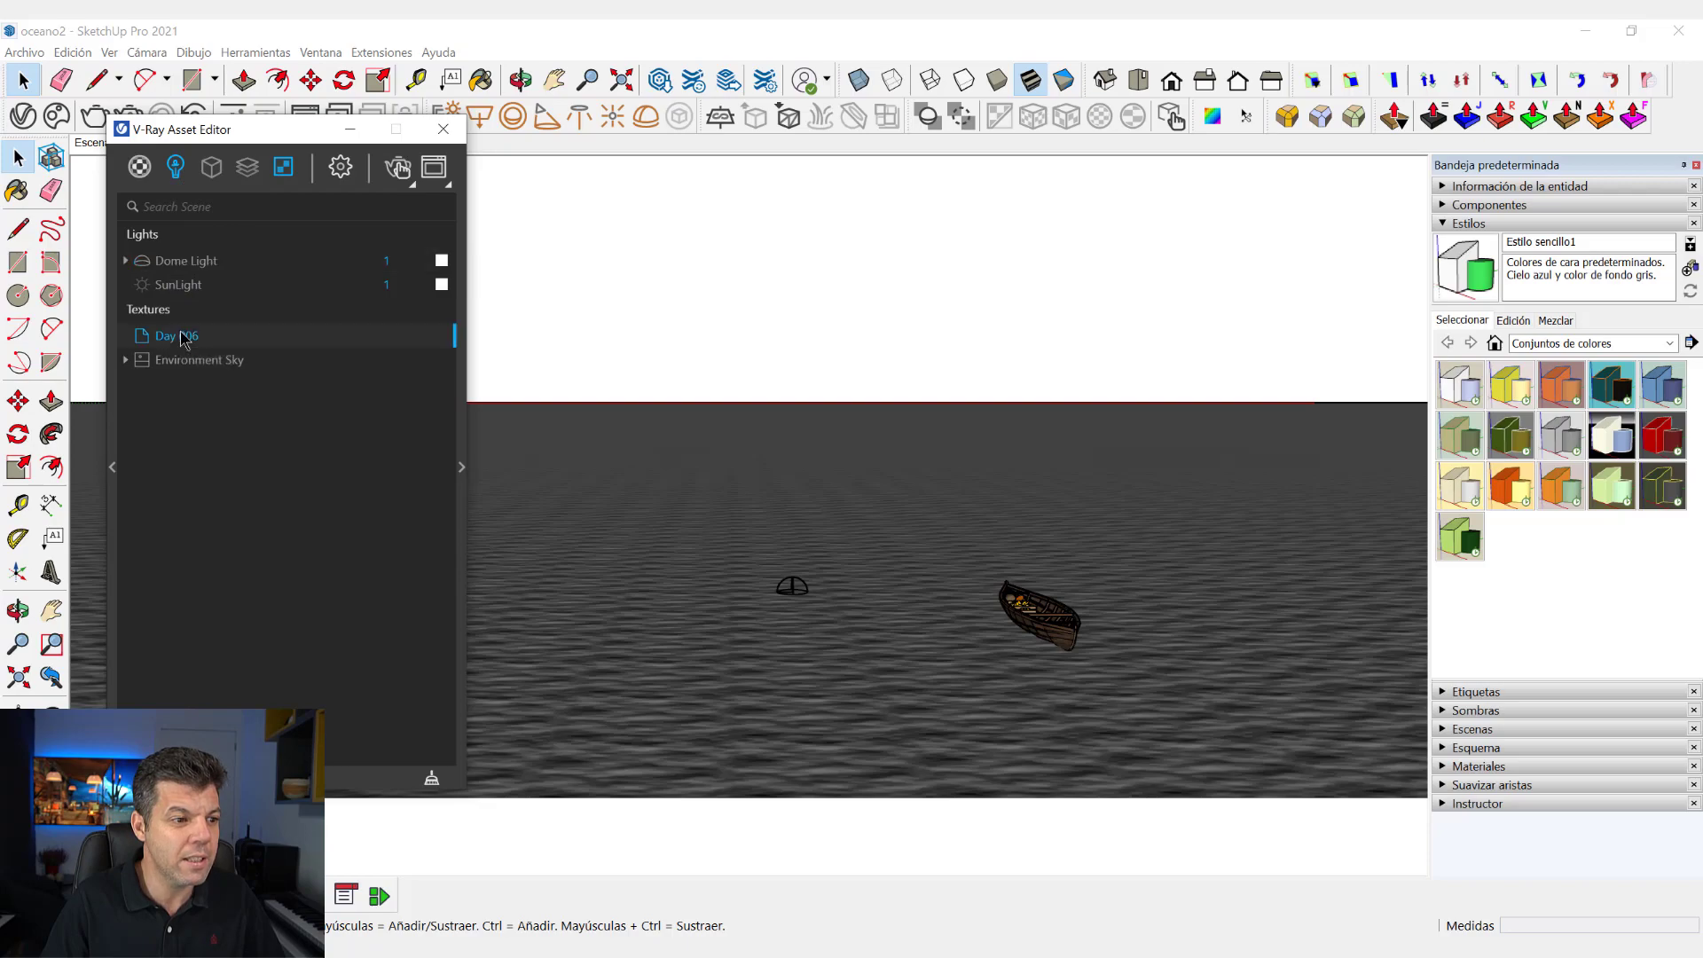
{"action": "left_click", "coordinate": [463, 458]}
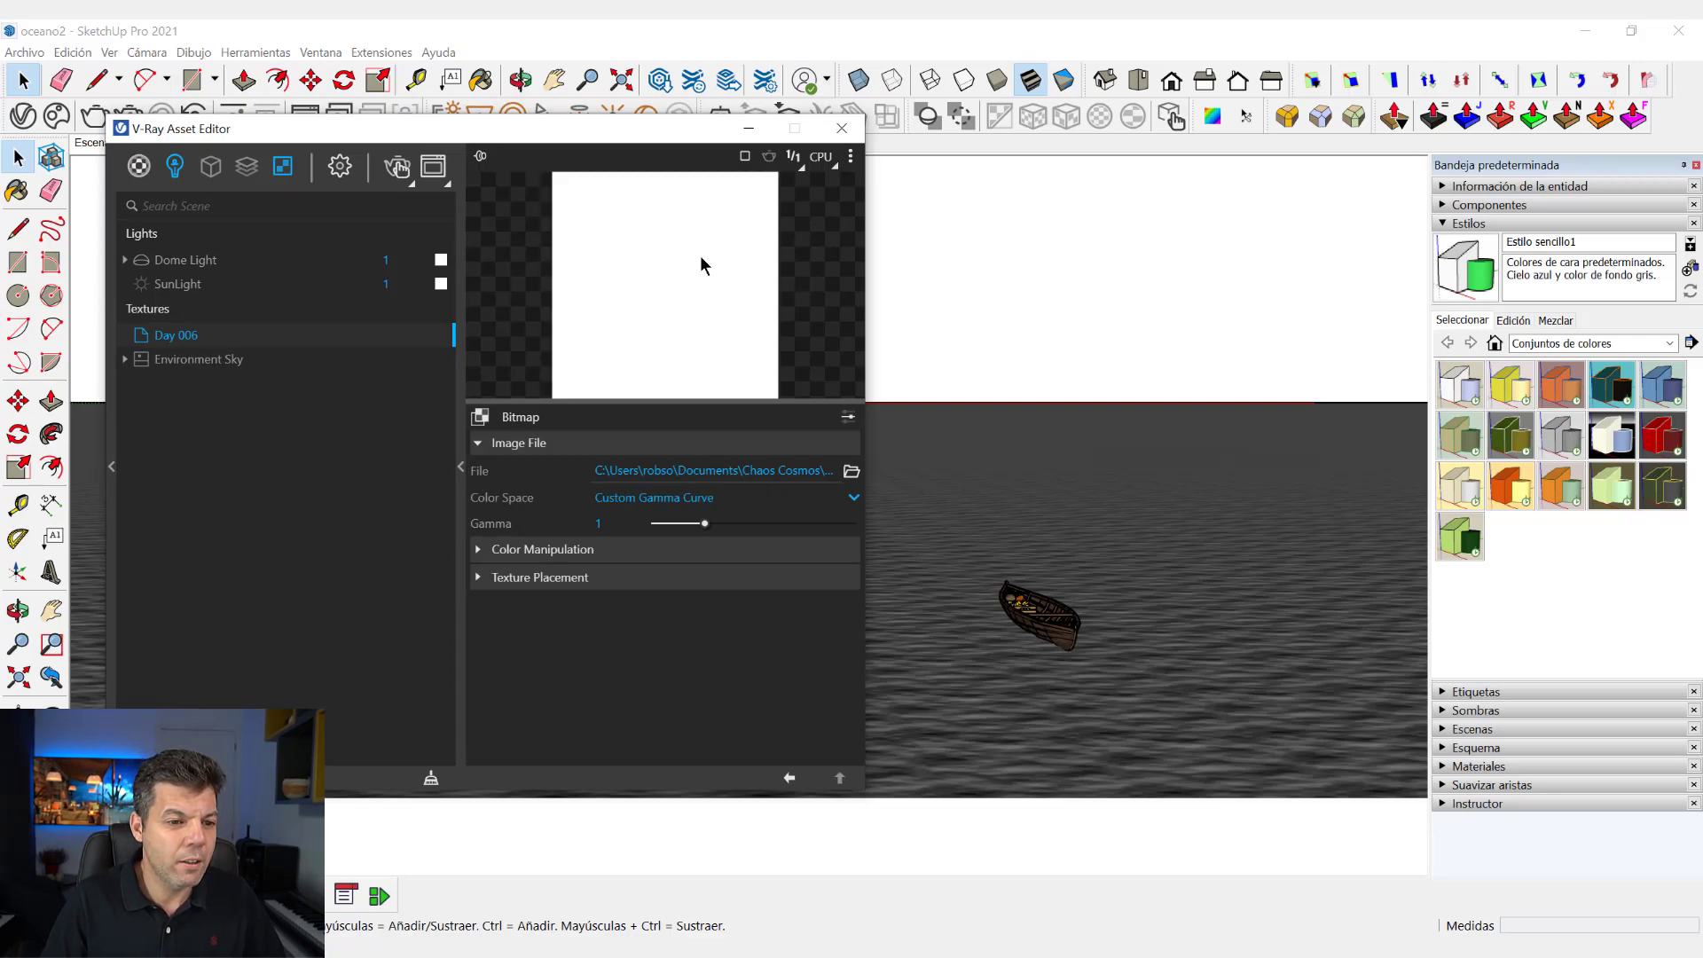
Step: Open the Dome Light's TexBitmap parameters and try dragging Day 006 onto it
{"action": "left_click", "coordinate": [187, 261]}
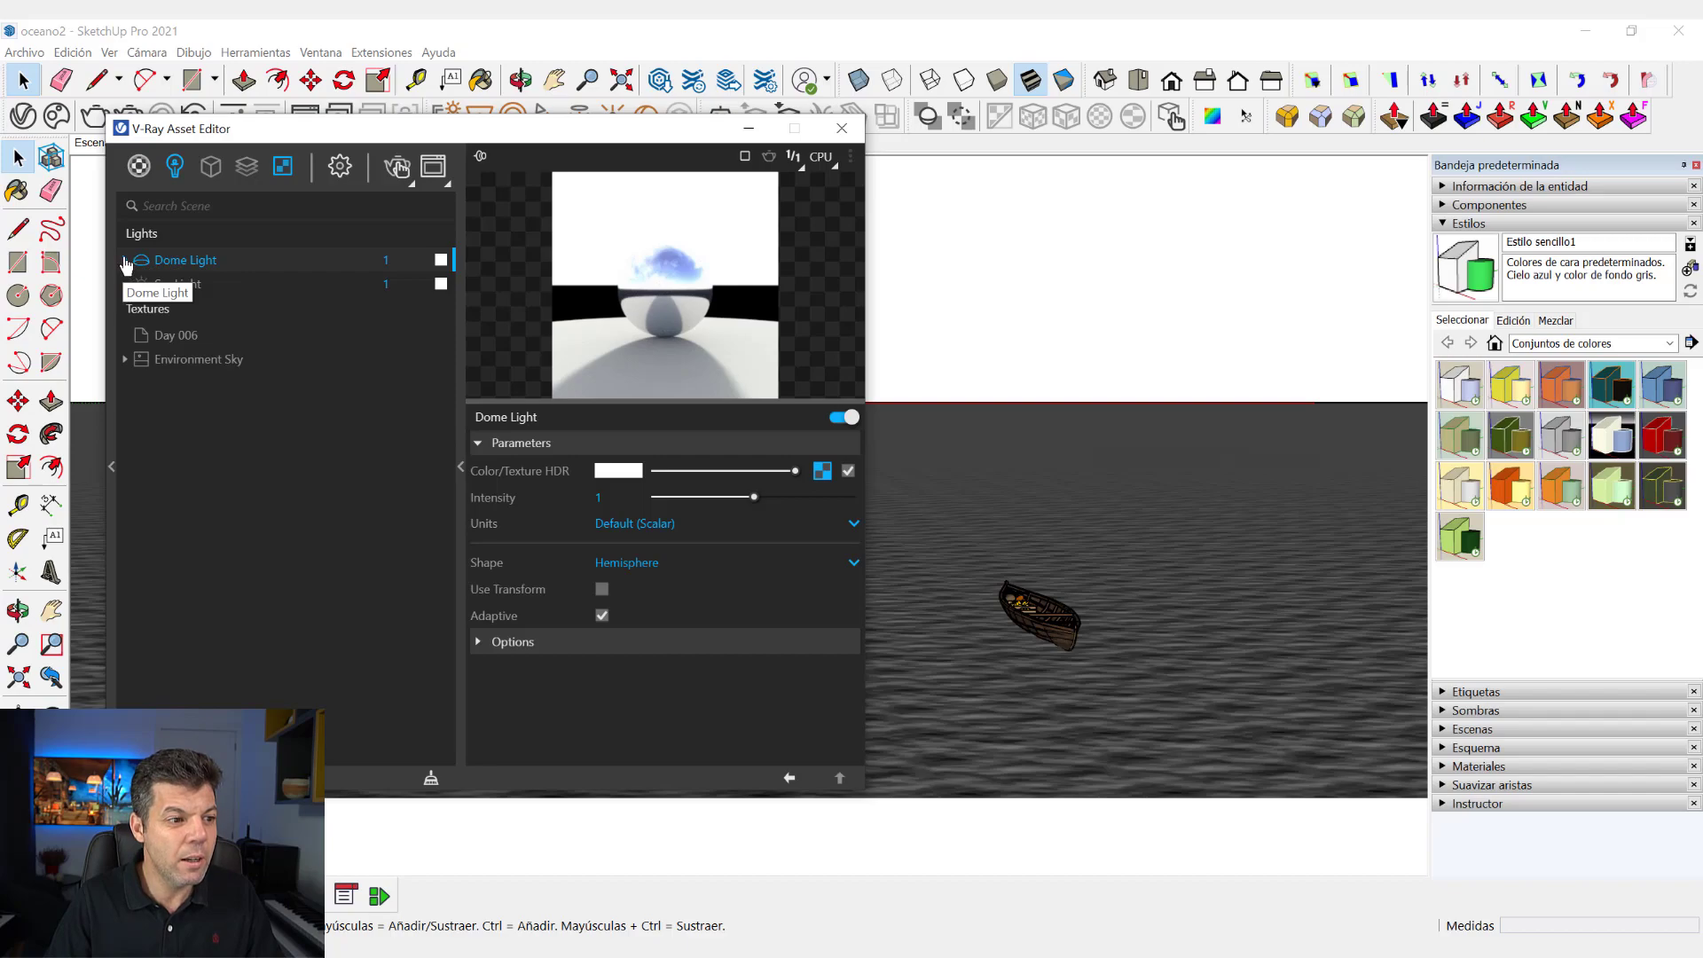
{"action": "left_click", "coordinate": [124, 260]}
{"action": "left_click", "coordinate": [193, 286]}
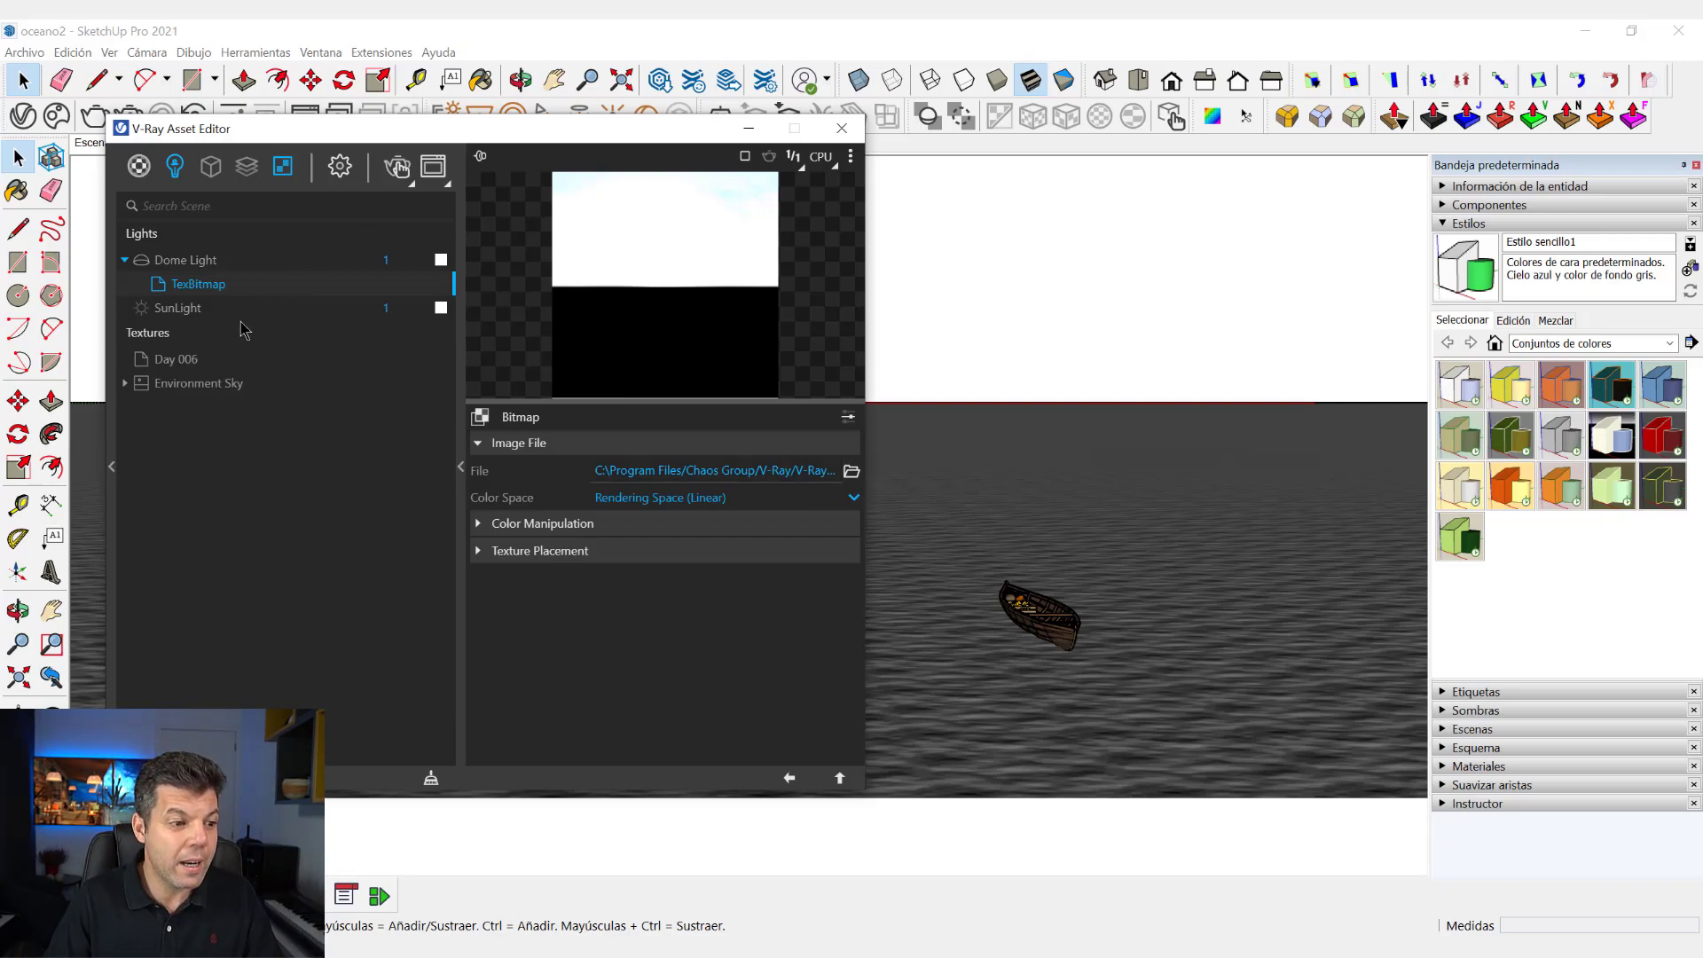
{"action": "left_click_drag", "start_coordinate": [195, 364], "coordinate": [707, 479]}
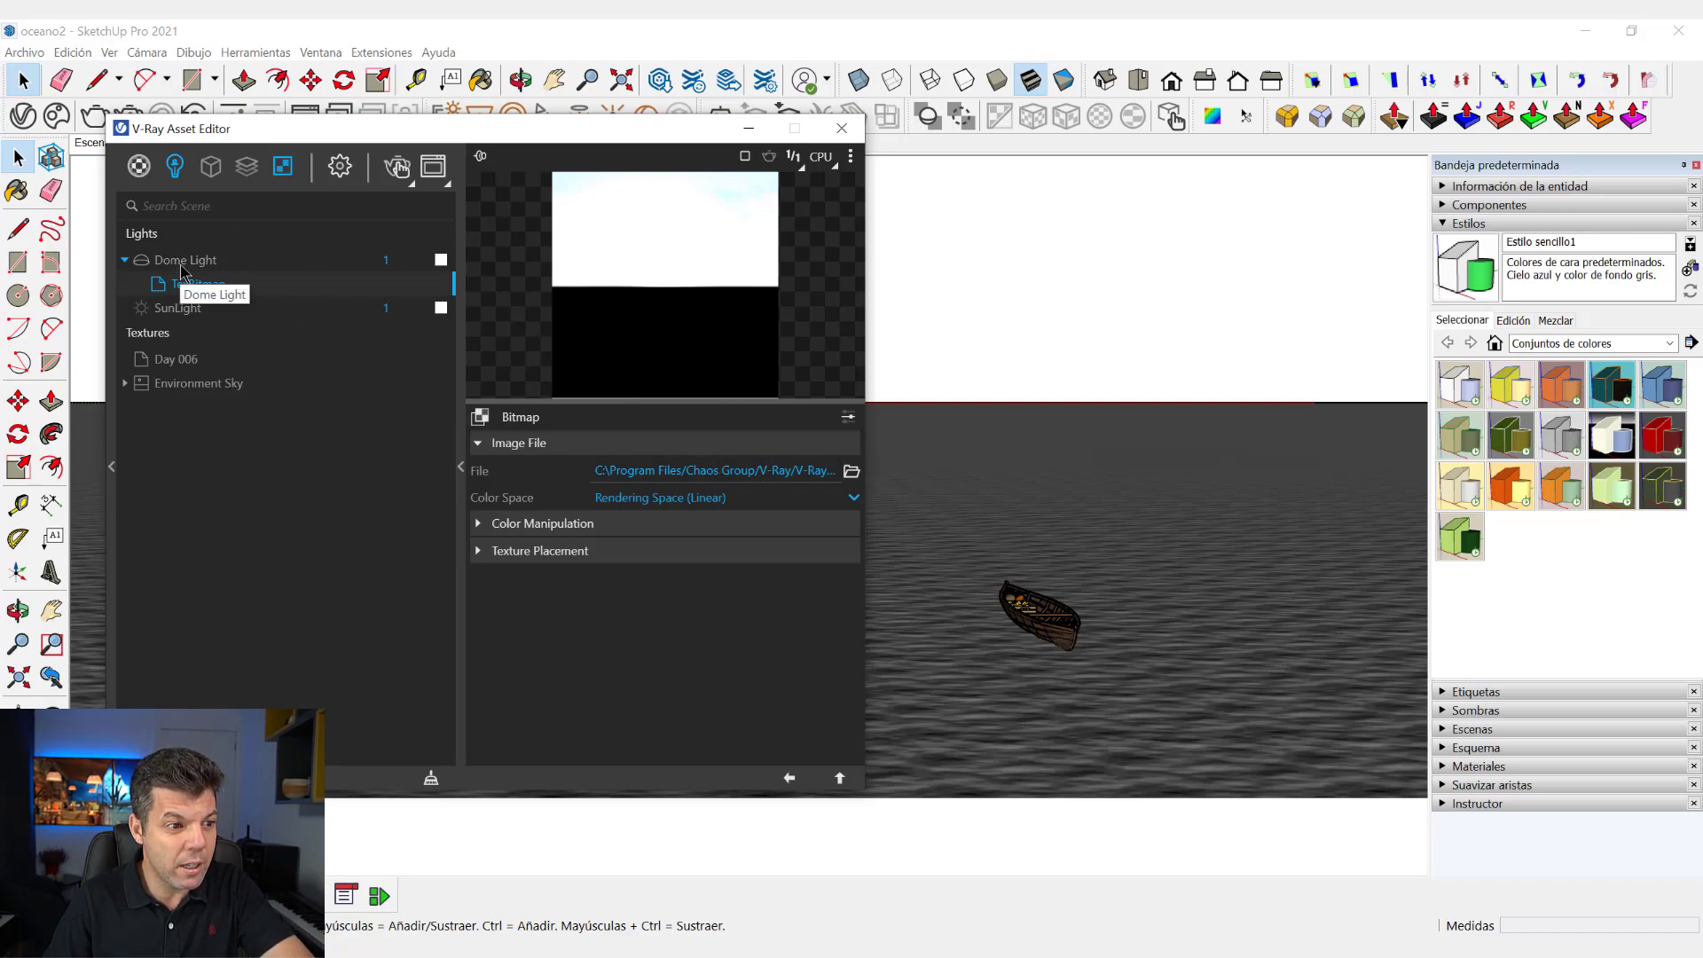
Step: Load the Day_006_693abf25 HDR from Chaos Cosmos HDRIs > Day as the dome texture
{"action": "left_click", "coordinate": [852, 473]}
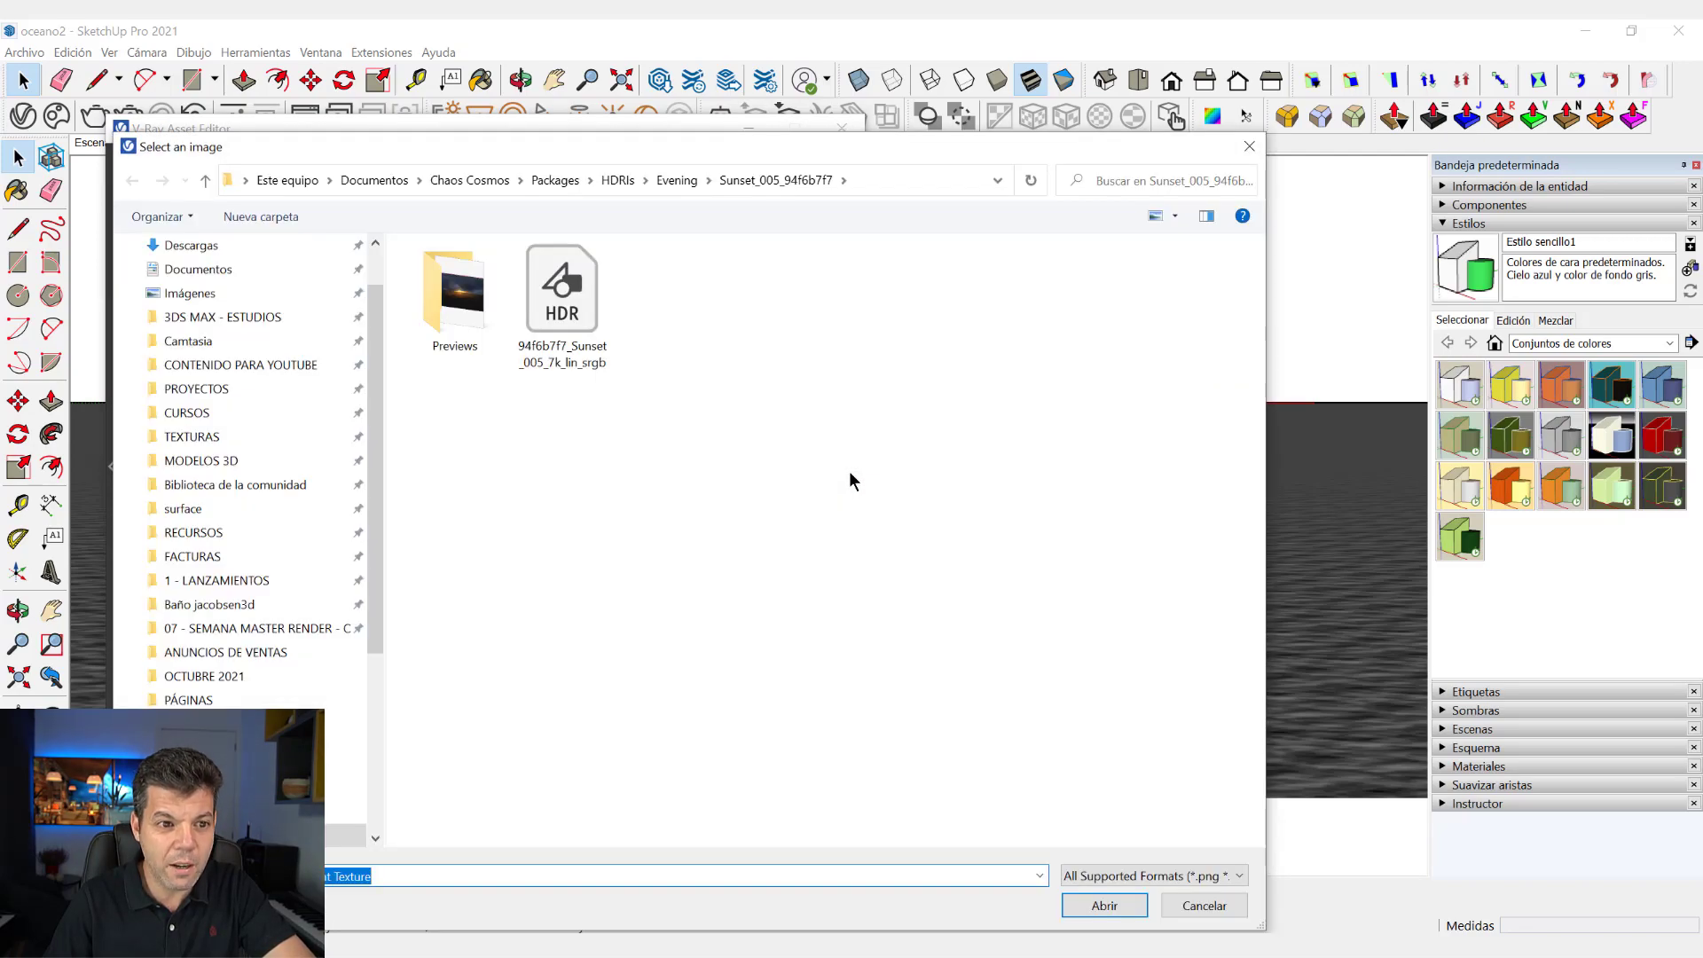
{"action": "left_click_drag", "start_coordinate": [859, 148], "coordinate": [987, 66]}
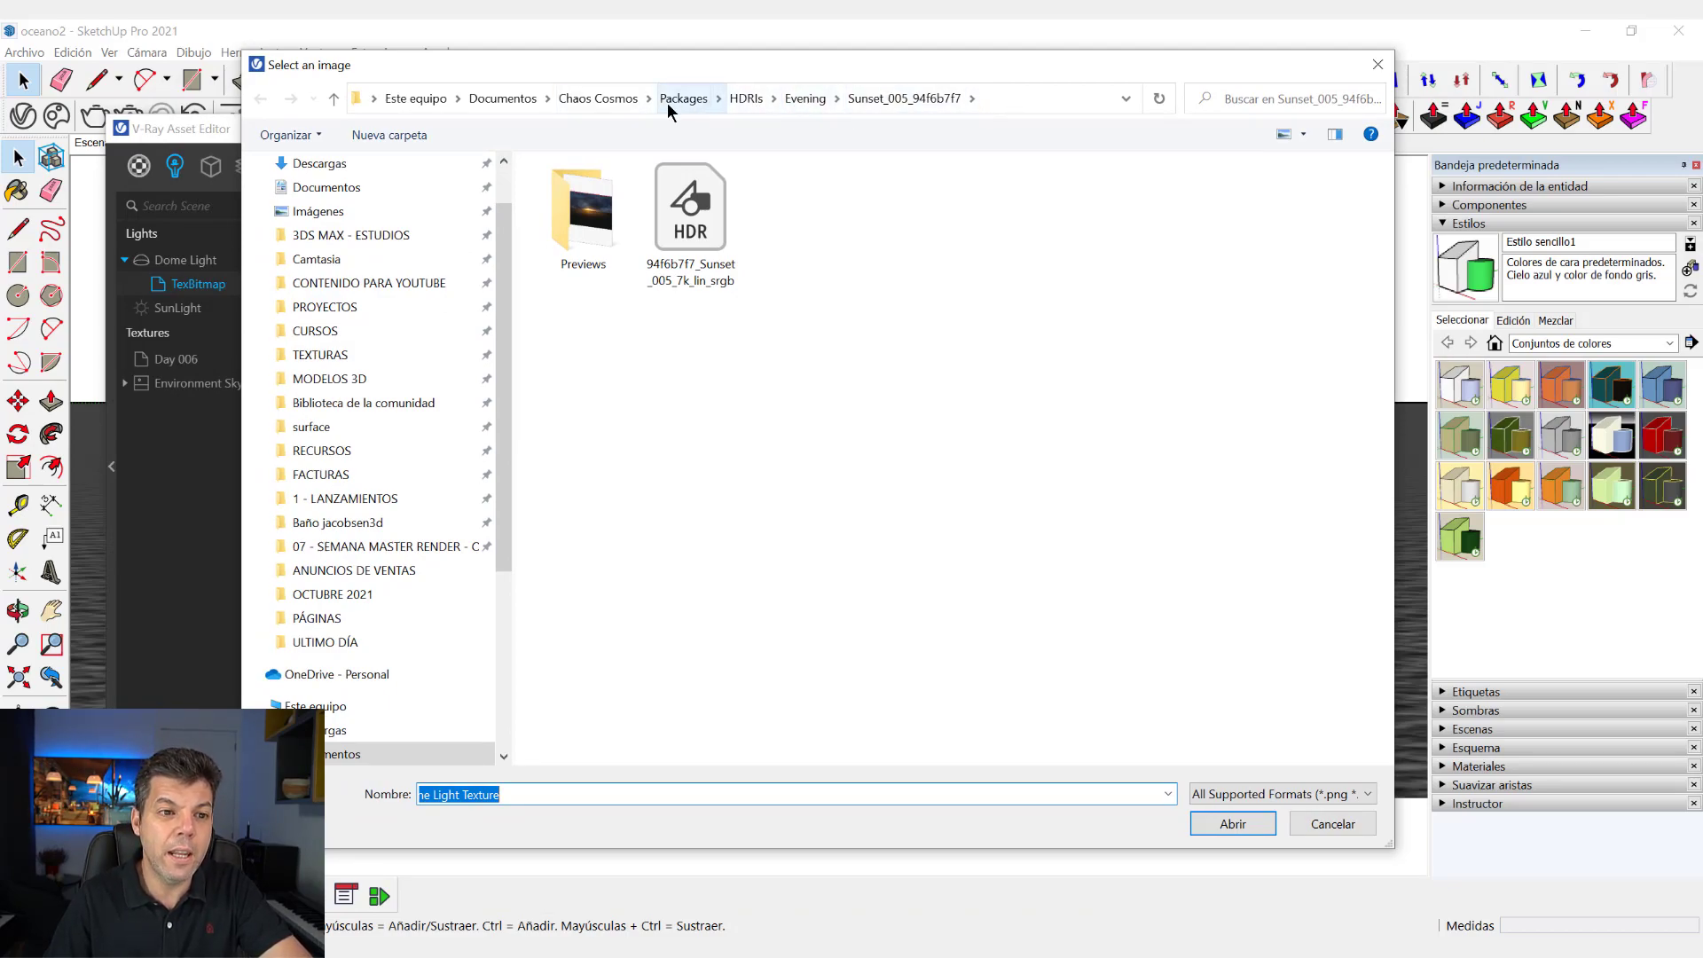
{"action": "left_click", "coordinate": [748, 98]}
{"action": "left_click", "coordinate": [597, 194]}
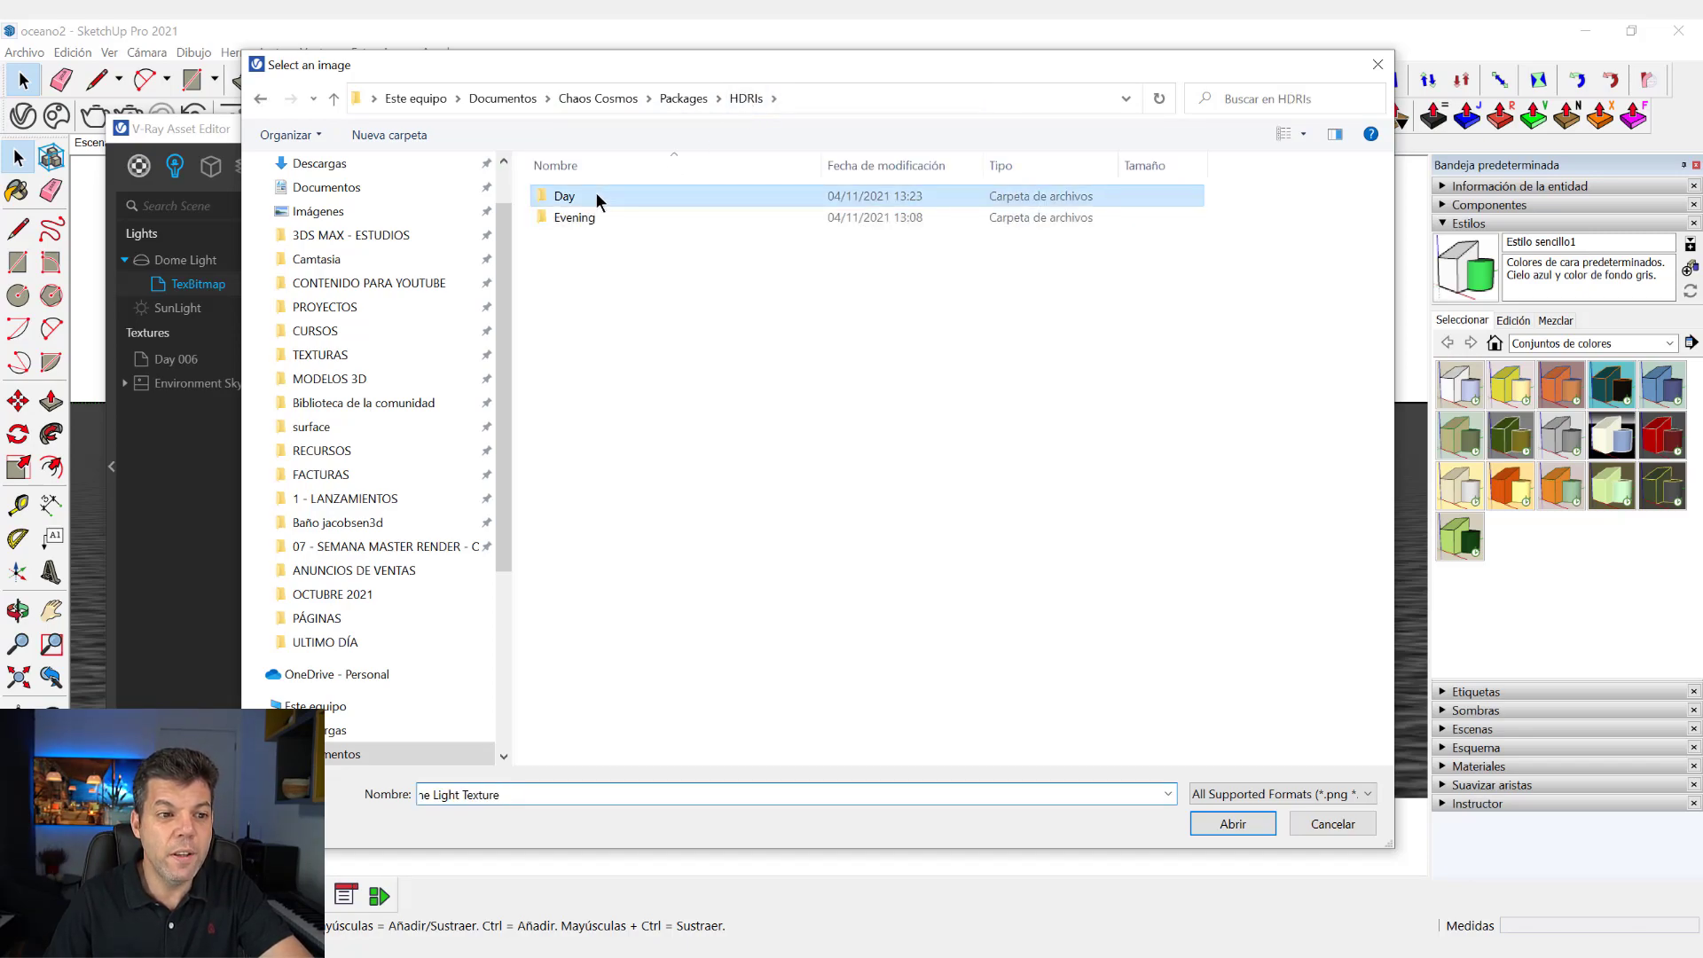
{"action": "left_click", "coordinate": [598, 214]}
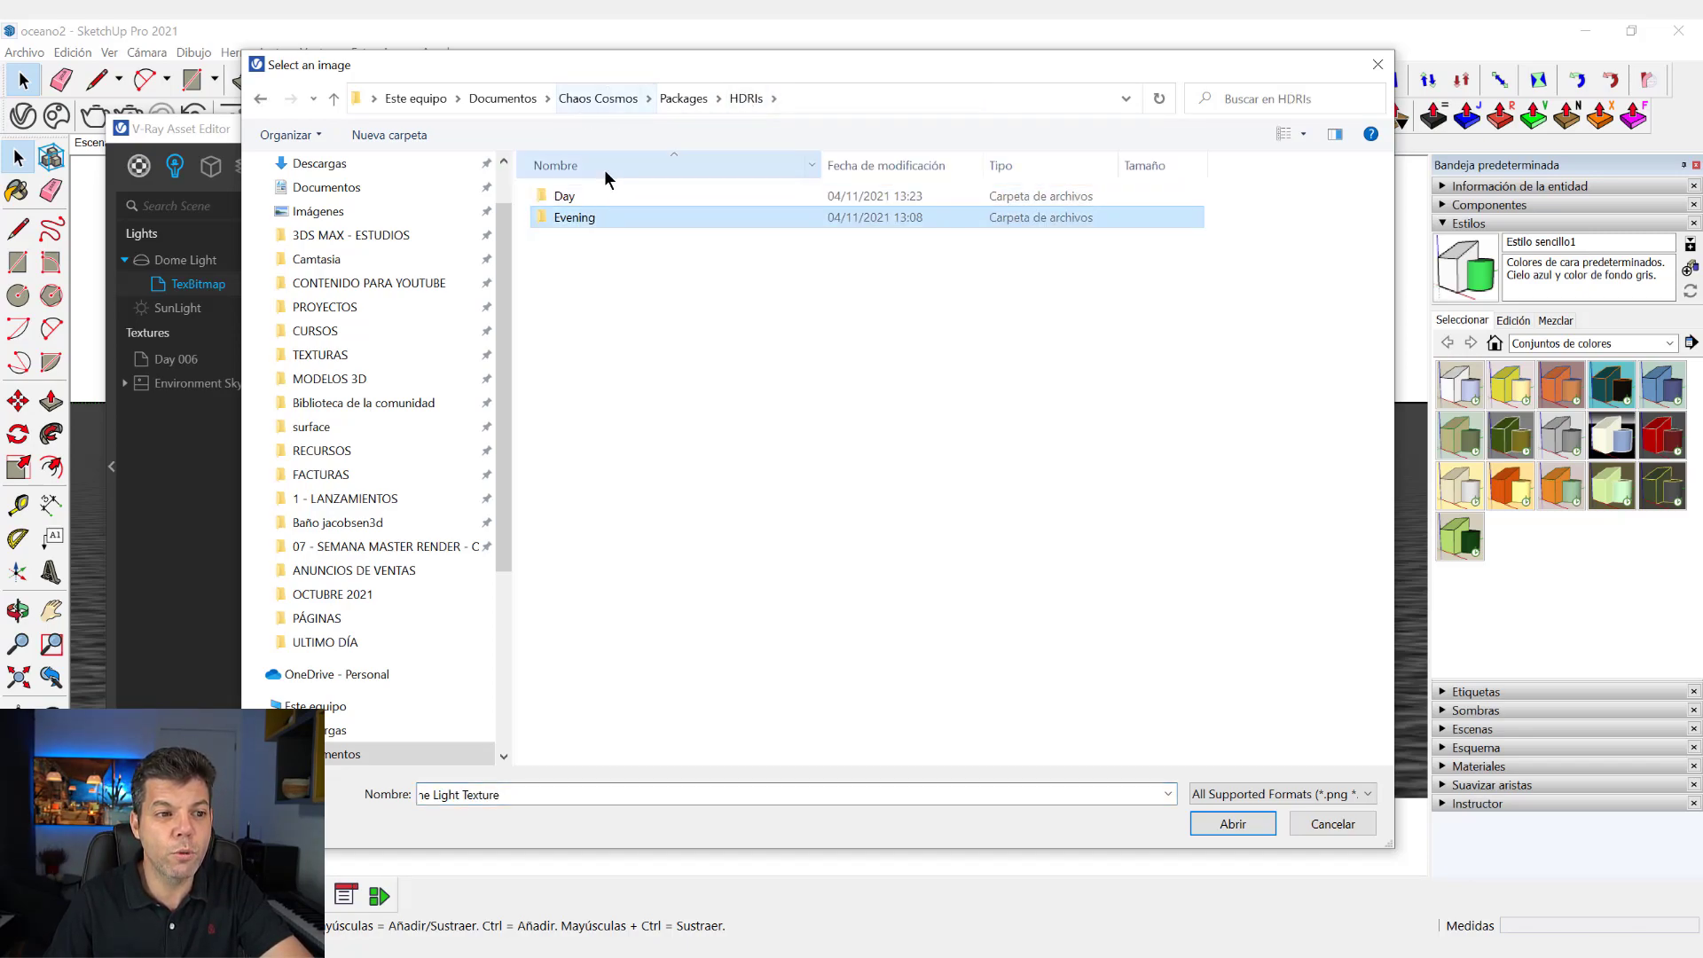
{"action": "double_click", "coordinate": [599, 194]}
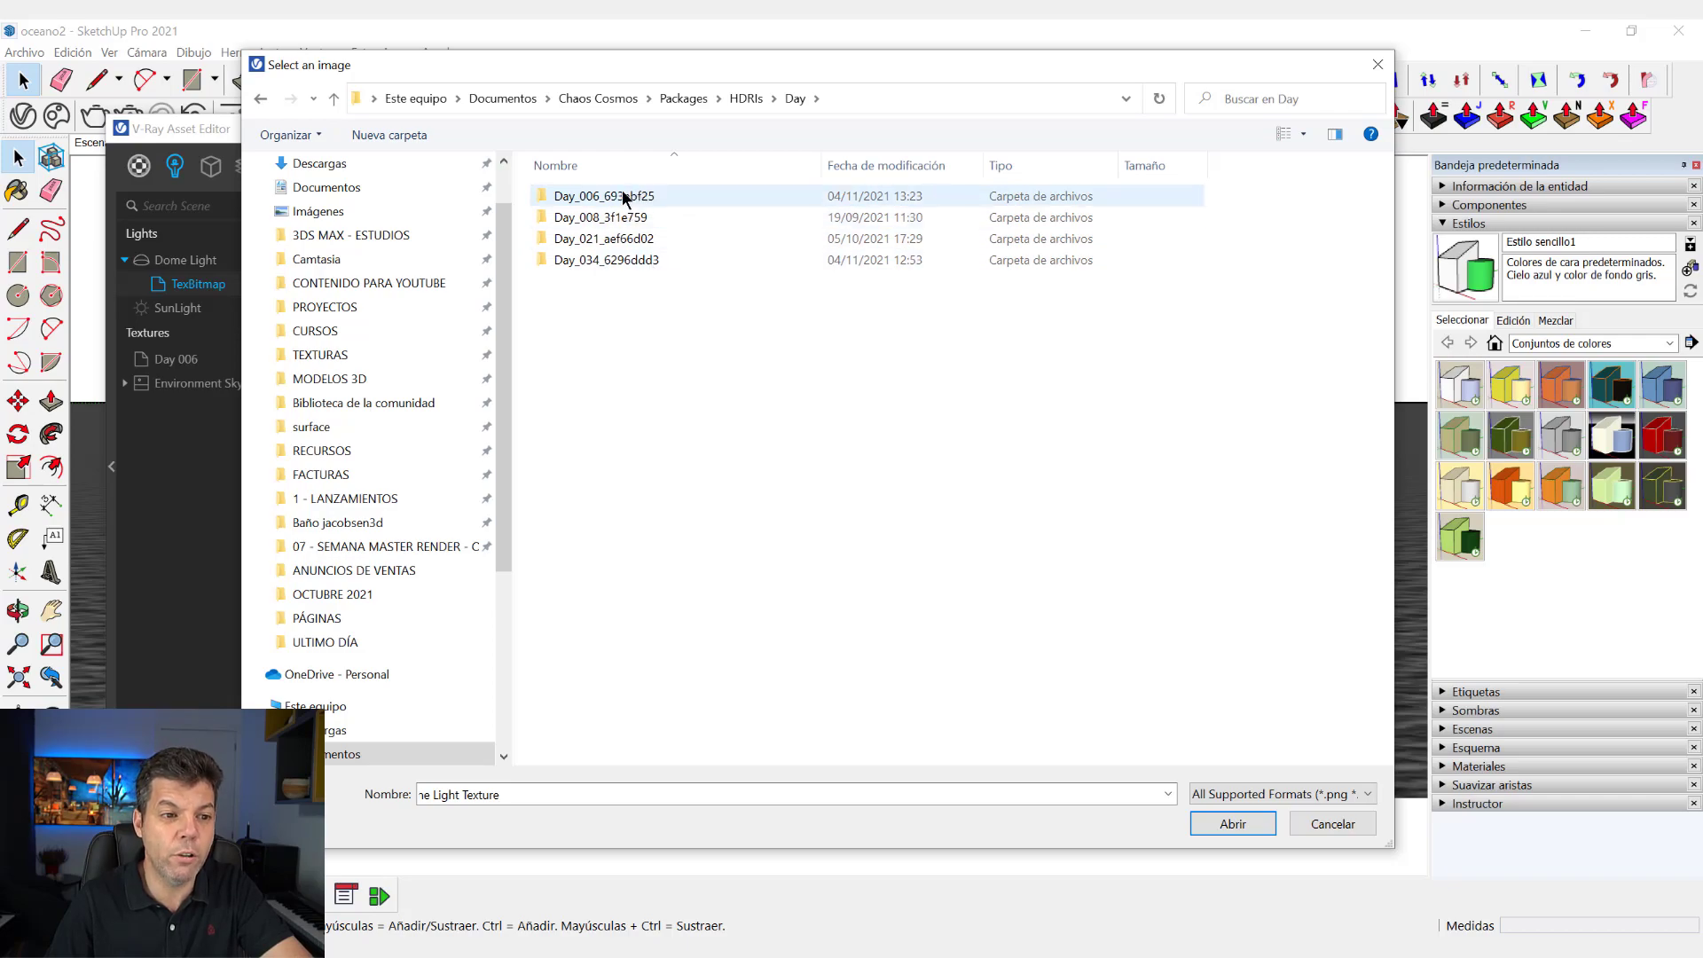
{"action": "mouse_move", "coordinate": [599, 197]}
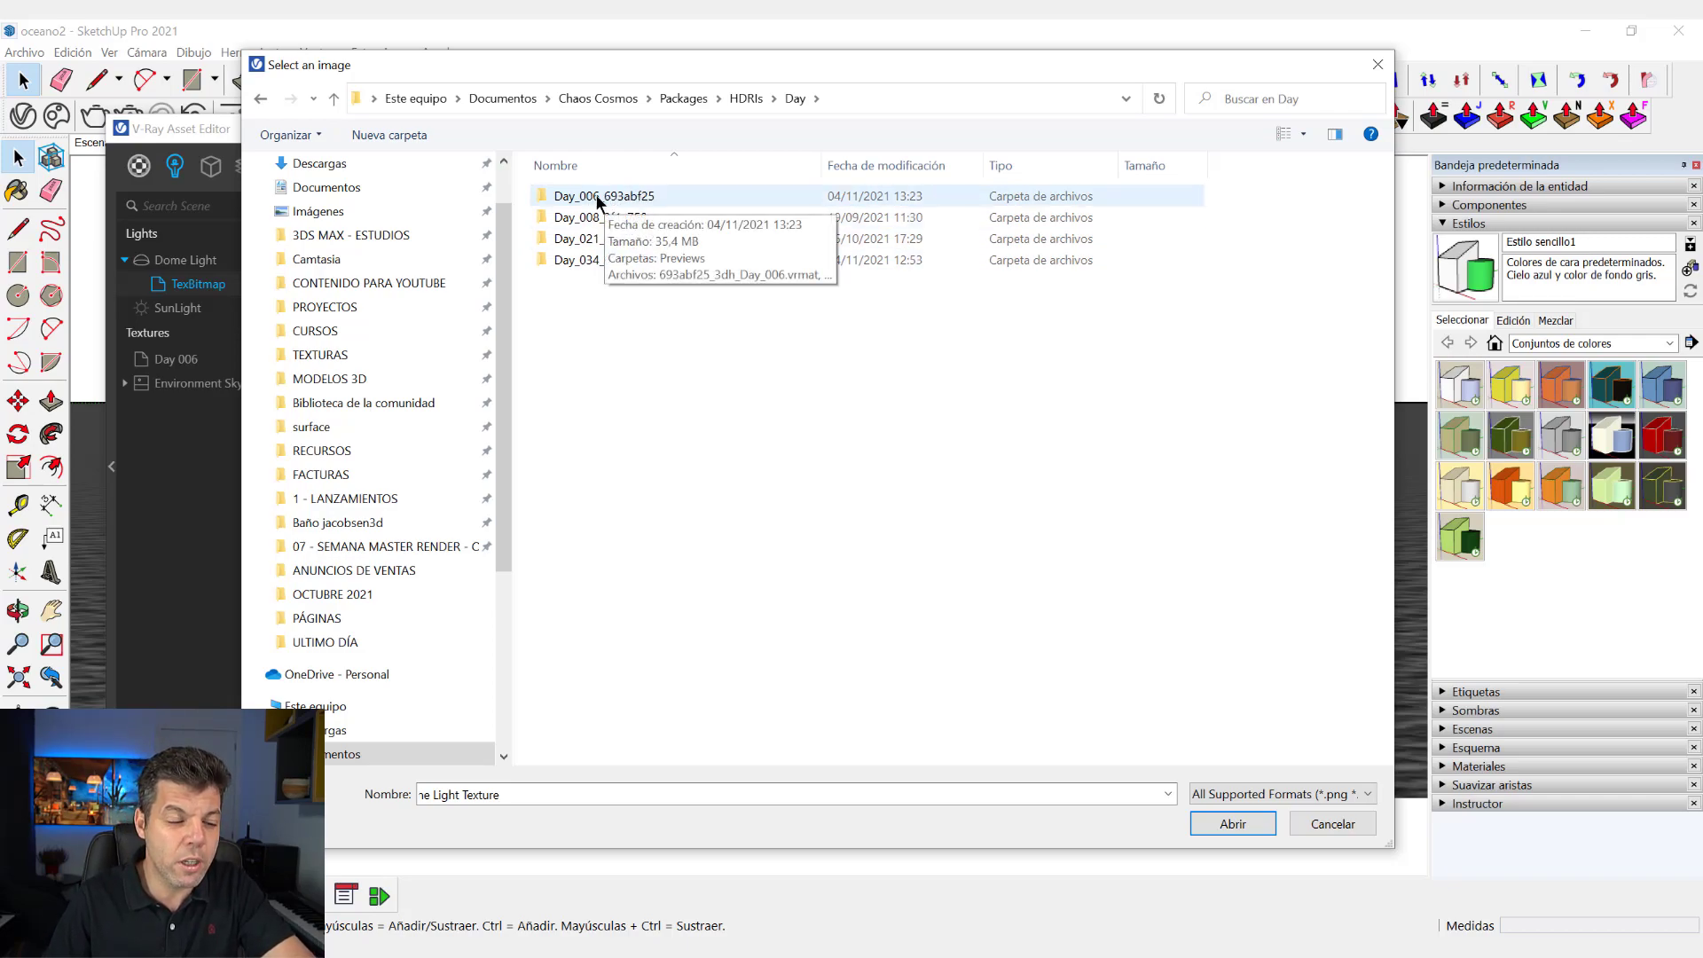
{"action": "left_click", "coordinate": [597, 200]}
{"action": "left_click", "coordinate": [599, 197]}
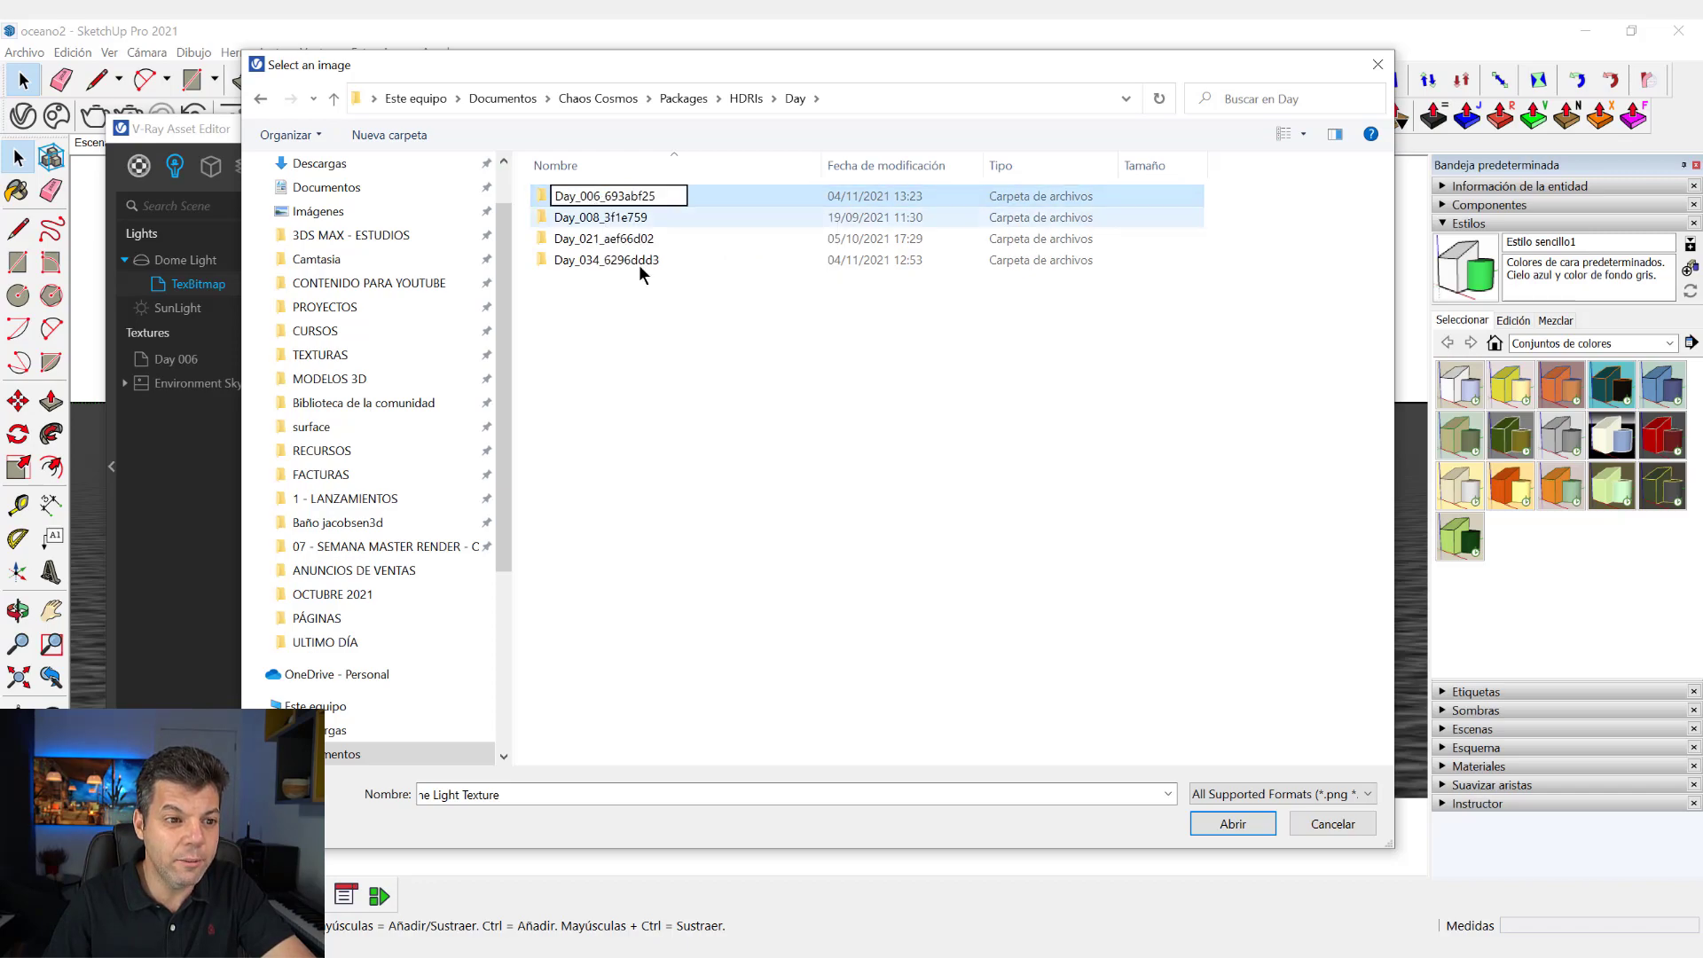
{"action": "left_click", "coordinate": [615, 197]}
{"action": "double_click", "coordinate": [615, 197]}
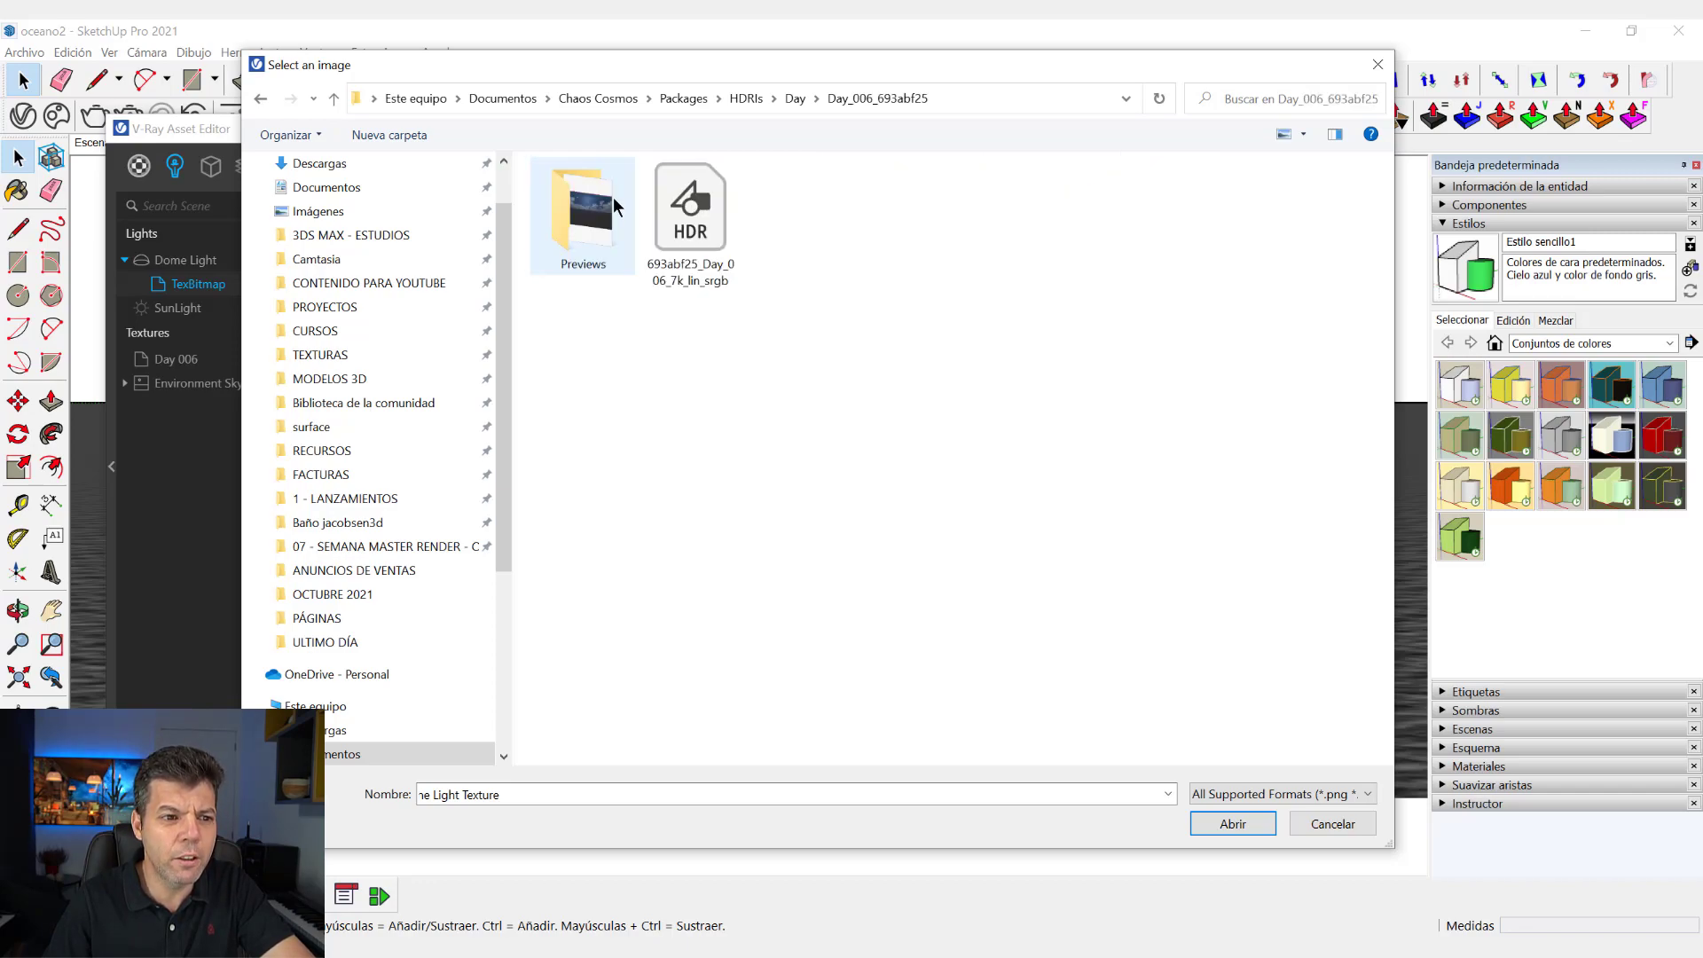
{"action": "left_click", "coordinate": [658, 222]}
{"action": "mouse_move", "coordinate": [689, 220]}
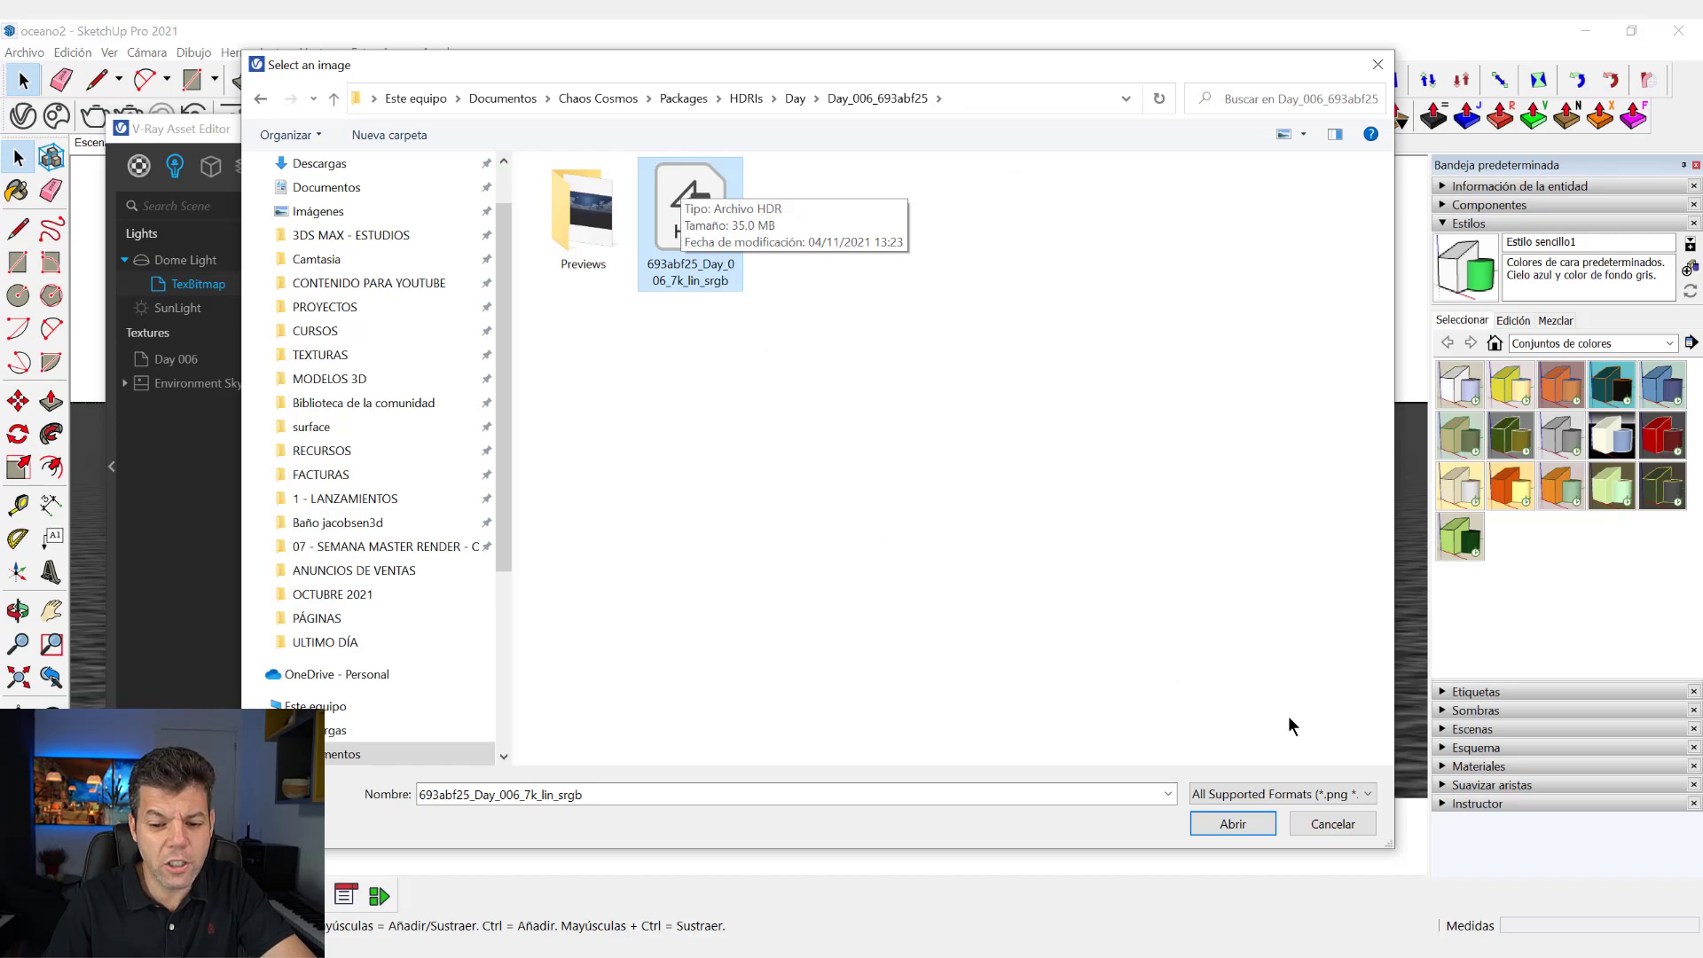
{"action": "left_click", "coordinate": [1235, 824]}
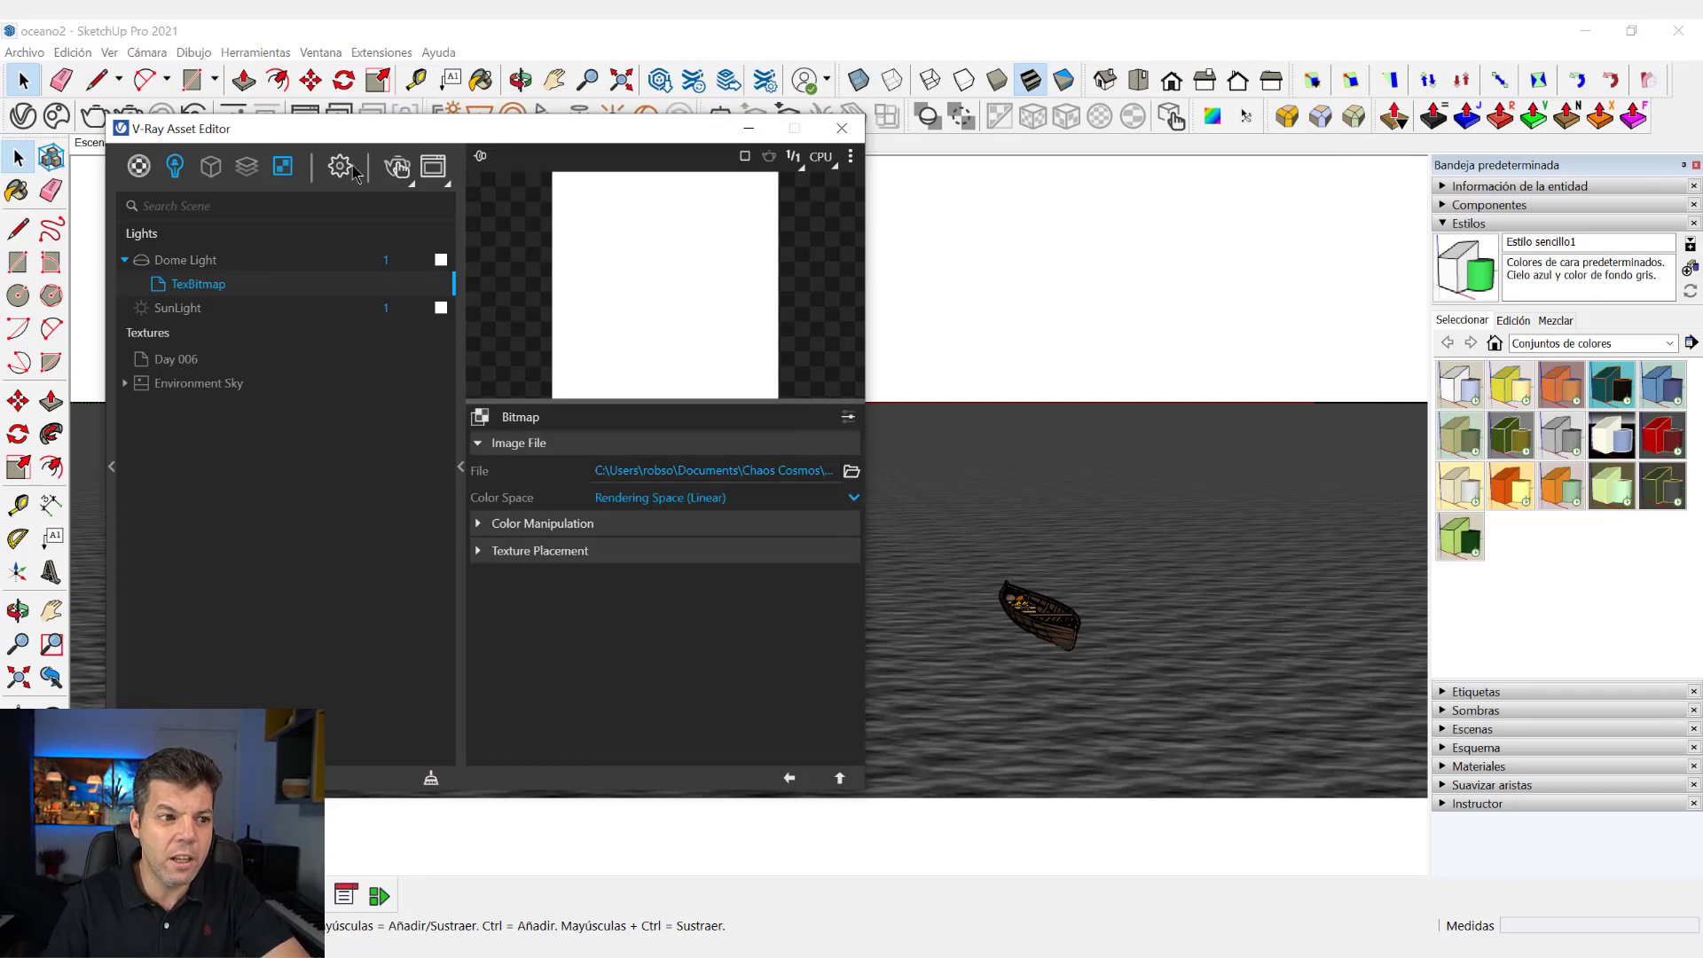
Step: Render the ocean with the Day 006 sky, then reopen Chaos Cosmos beside the Asset Editor
{"action": "left_click", "coordinate": [396, 168]}
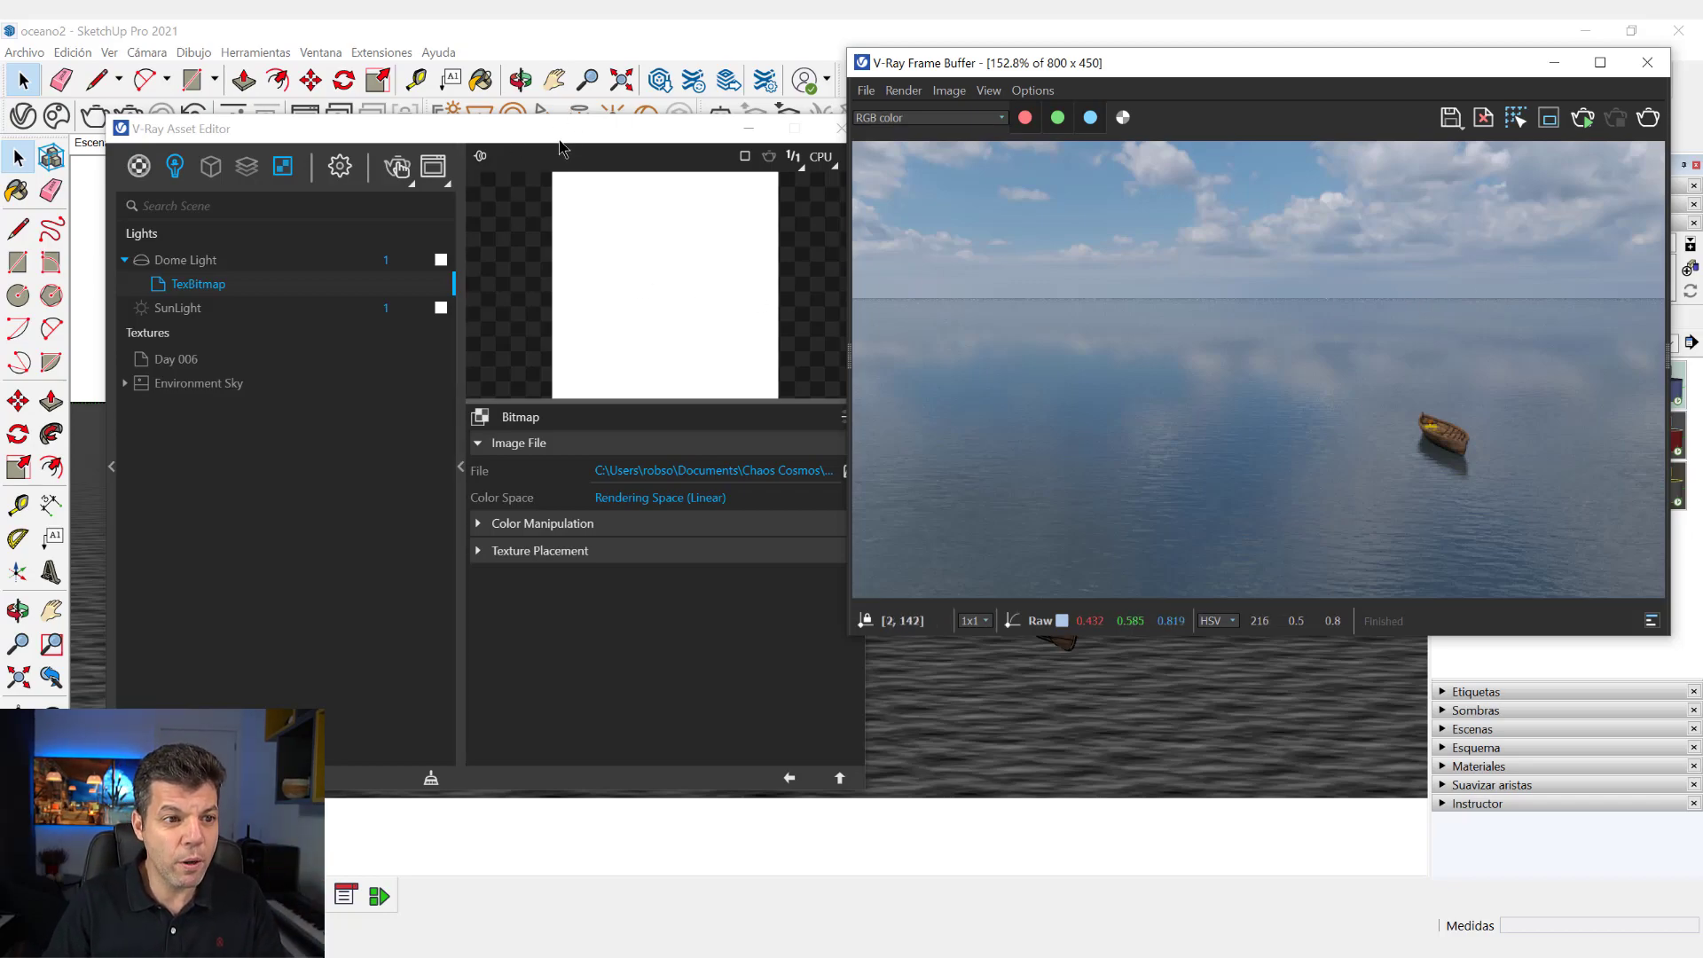
{"action": "left_click_drag", "start_coordinate": [558, 137], "coordinate": [564, 193]}
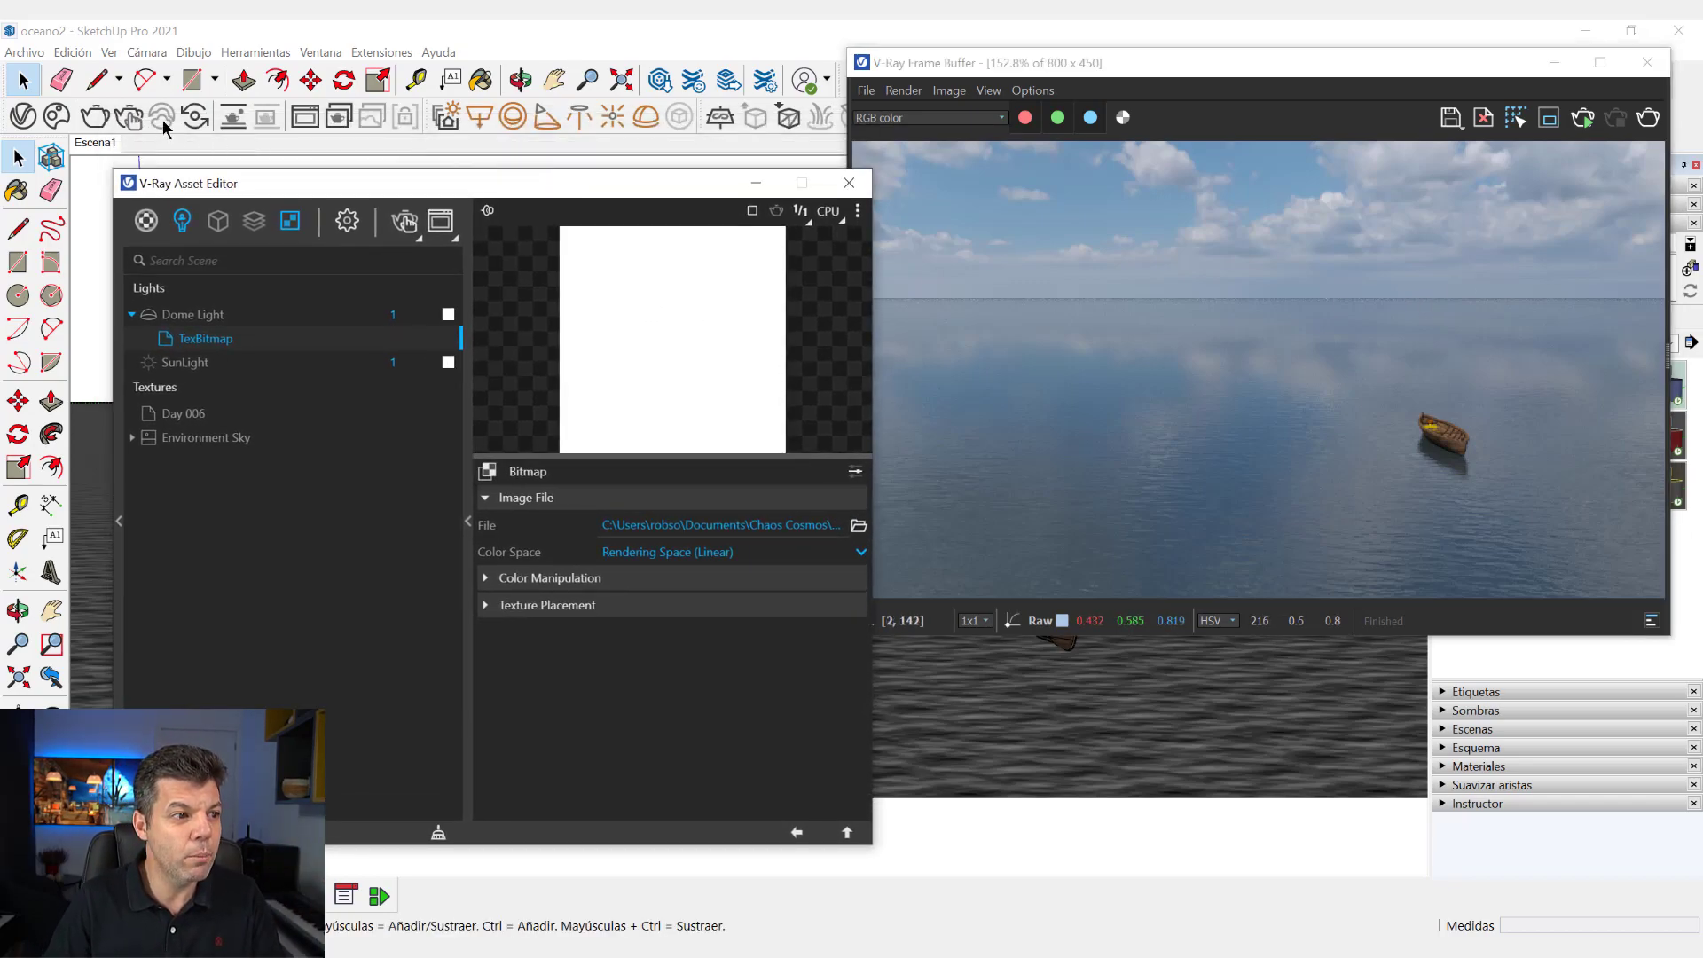
{"action": "left_click", "coordinate": [55, 120]}
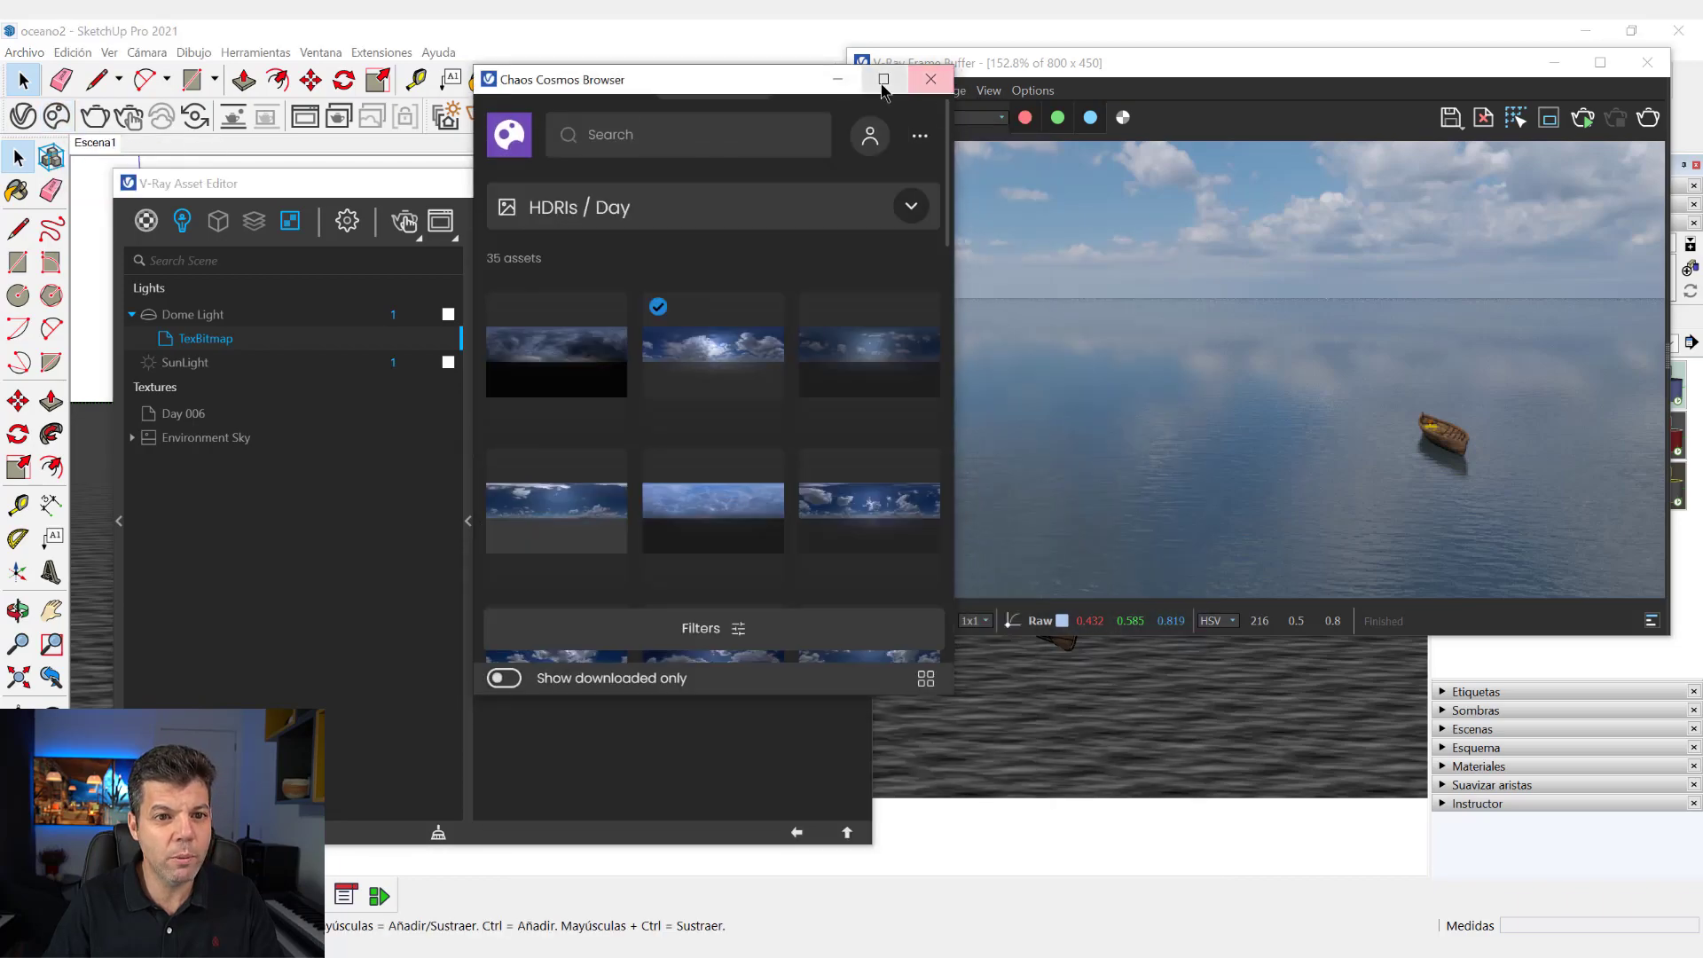
Step: Download the Evening HDRI Sunset 004 from Chaos Cosmos and import it into oceano2.skp
{"action": "left_click", "coordinate": [885, 68]}
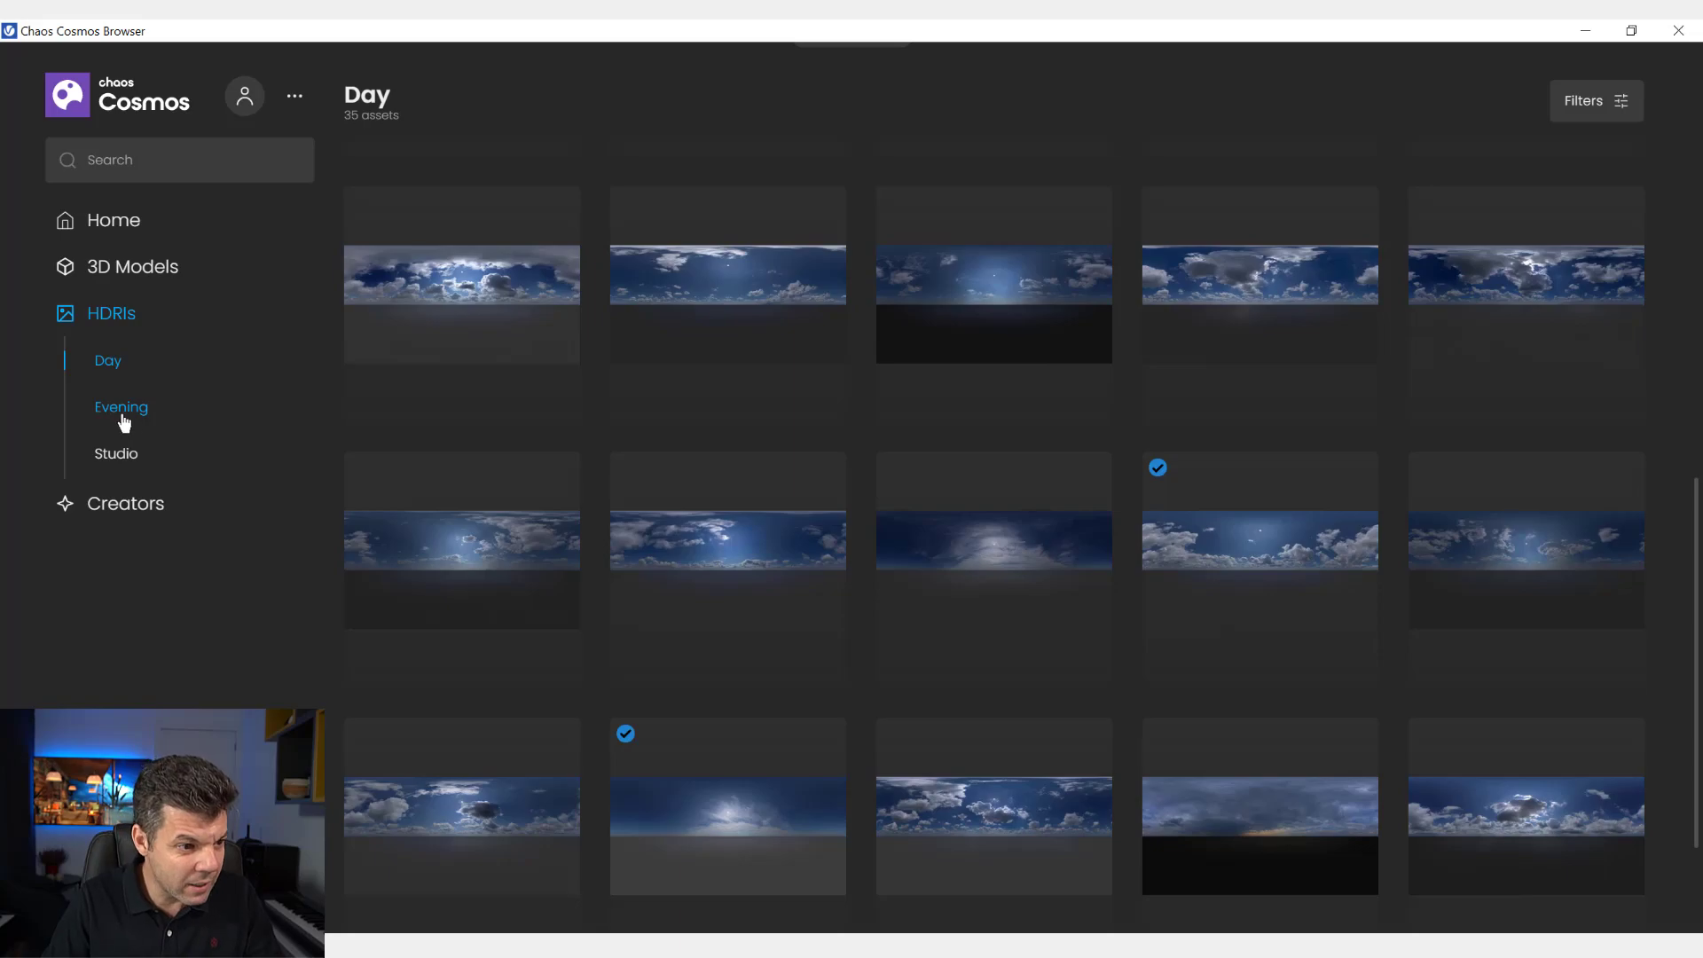
{"action": "left_click", "coordinate": [134, 417]}
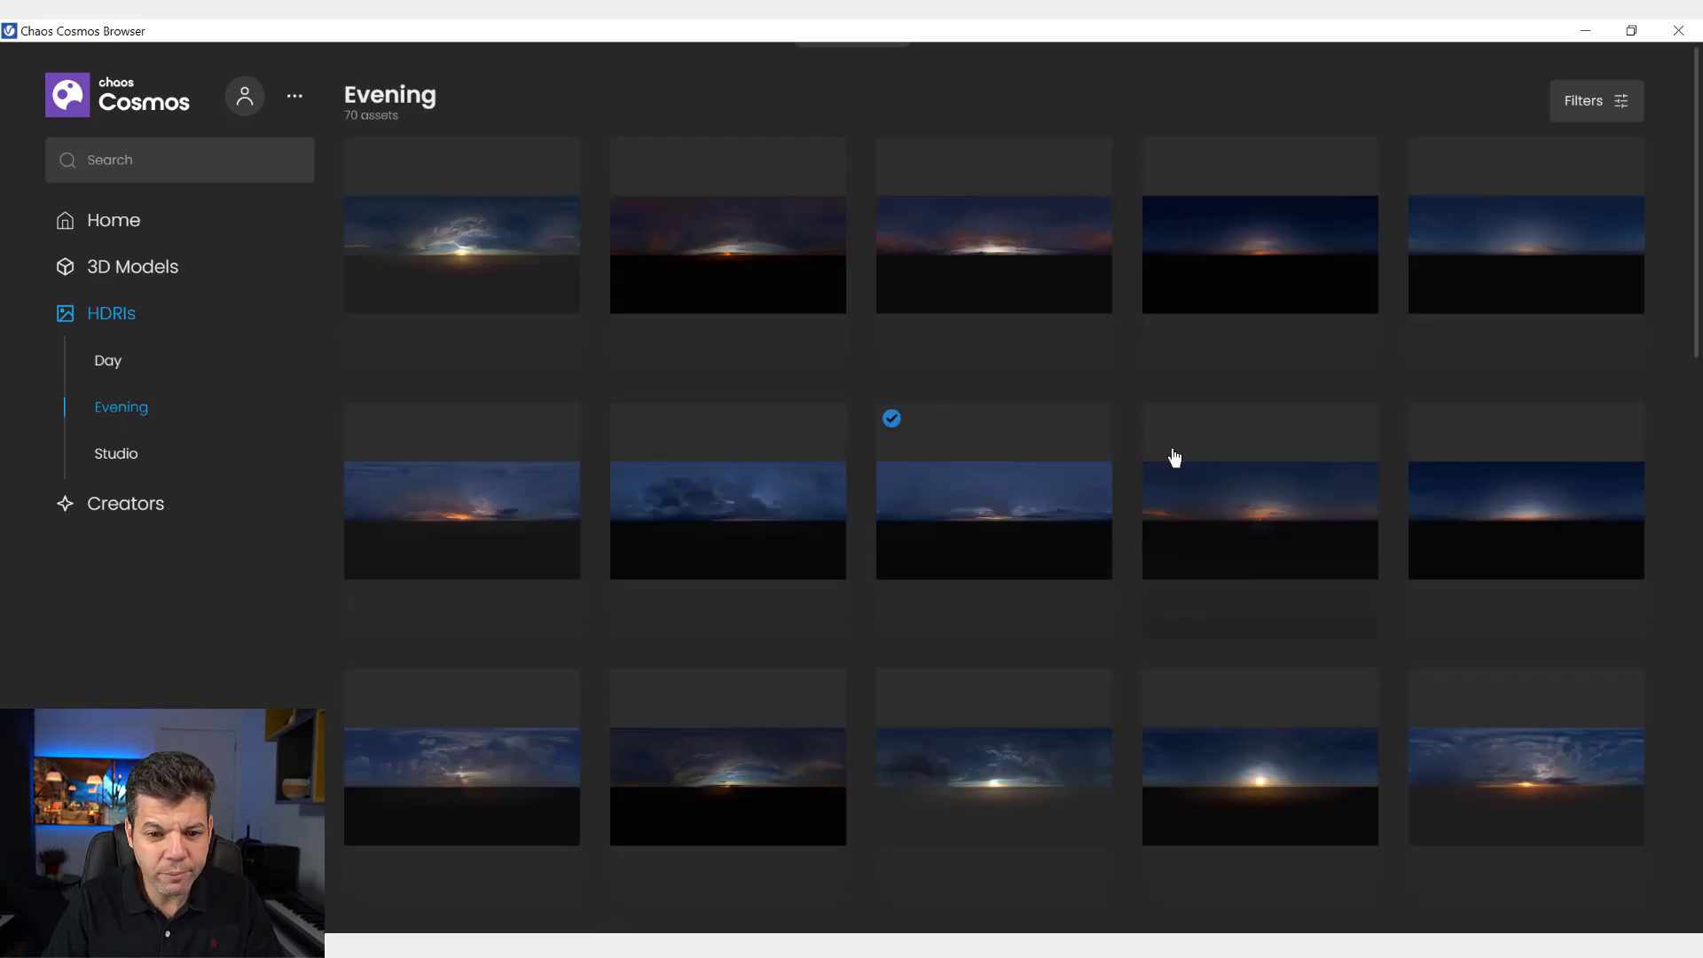
{"action": "scroll", "coordinate": [1197, 448], "scroll_direction": "down", "scroll_amount": 3}
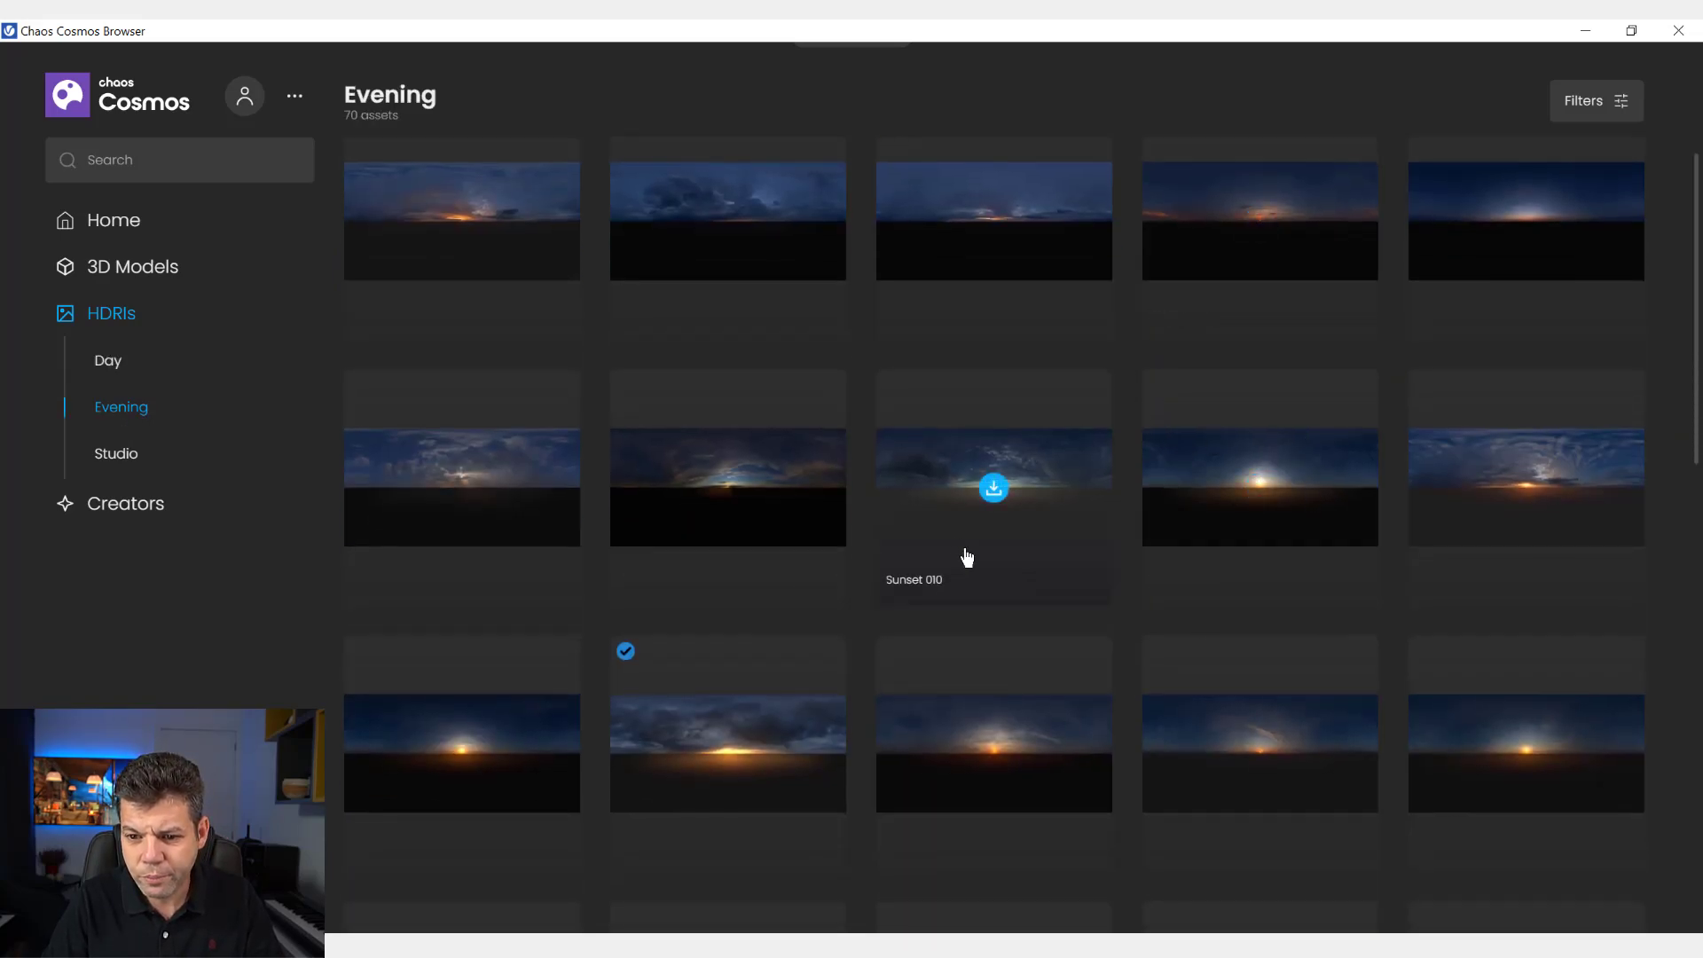
{"action": "scroll", "coordinate": [1488, 520], "scroll_direction": "down", "scroll_amount": 1}
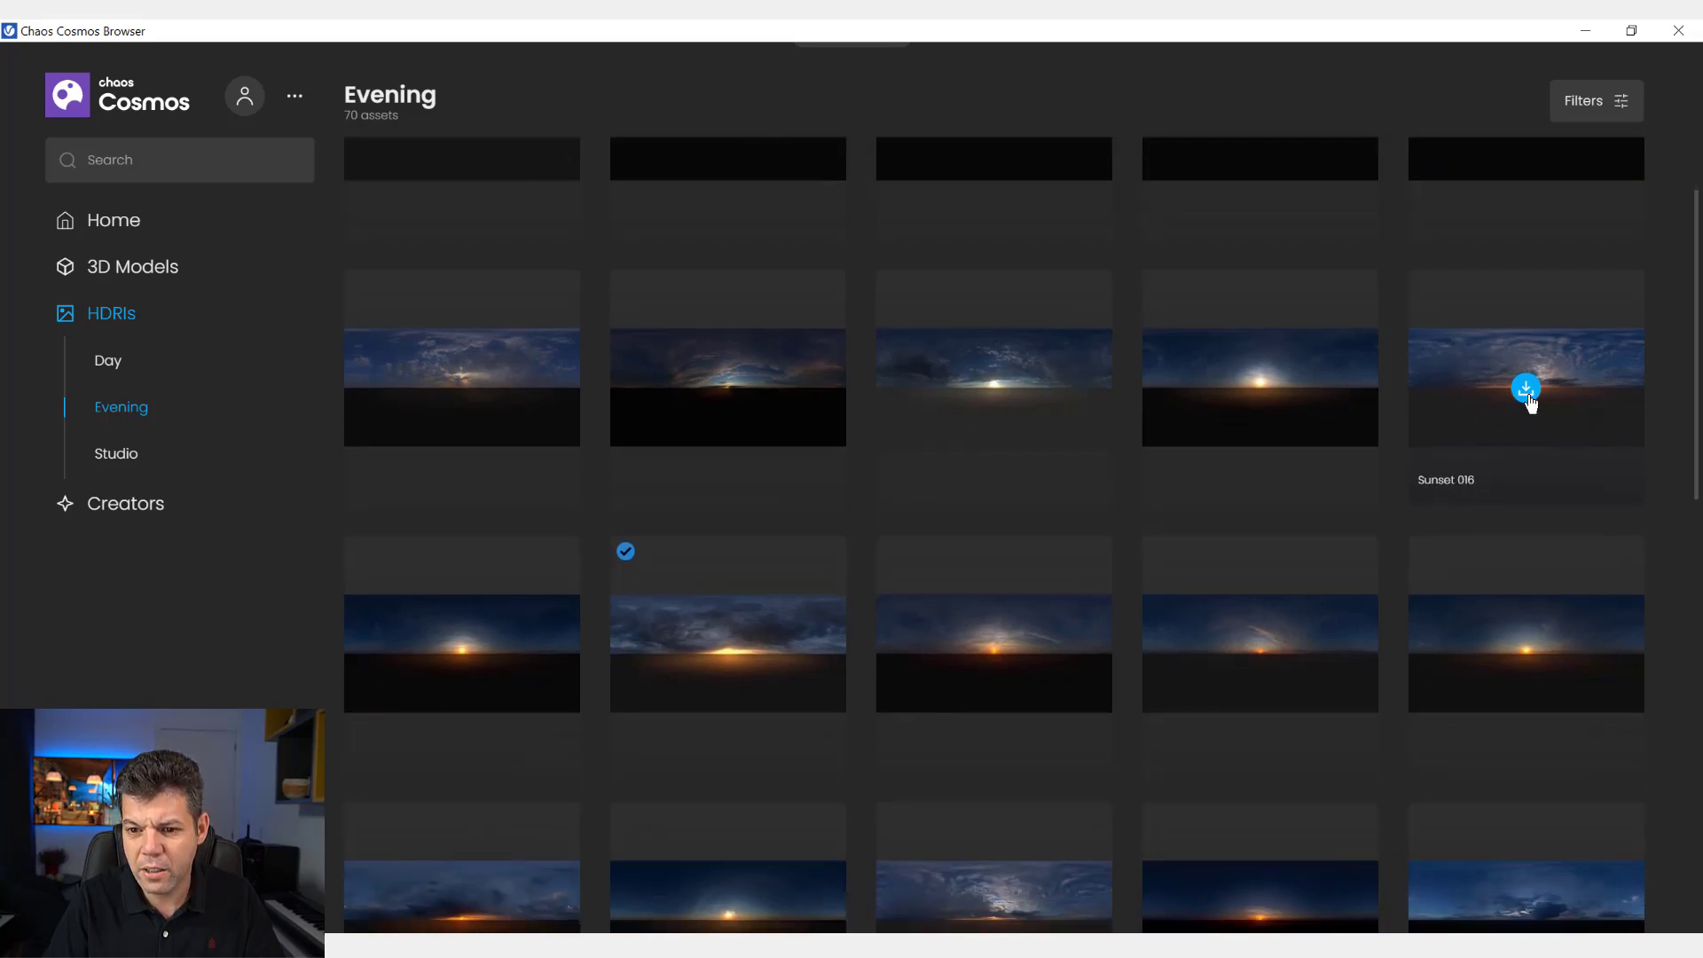
{"action": "scroll", "coordinate": [806, 646], "scroll_direction": "down", "scroll_amount": 1}
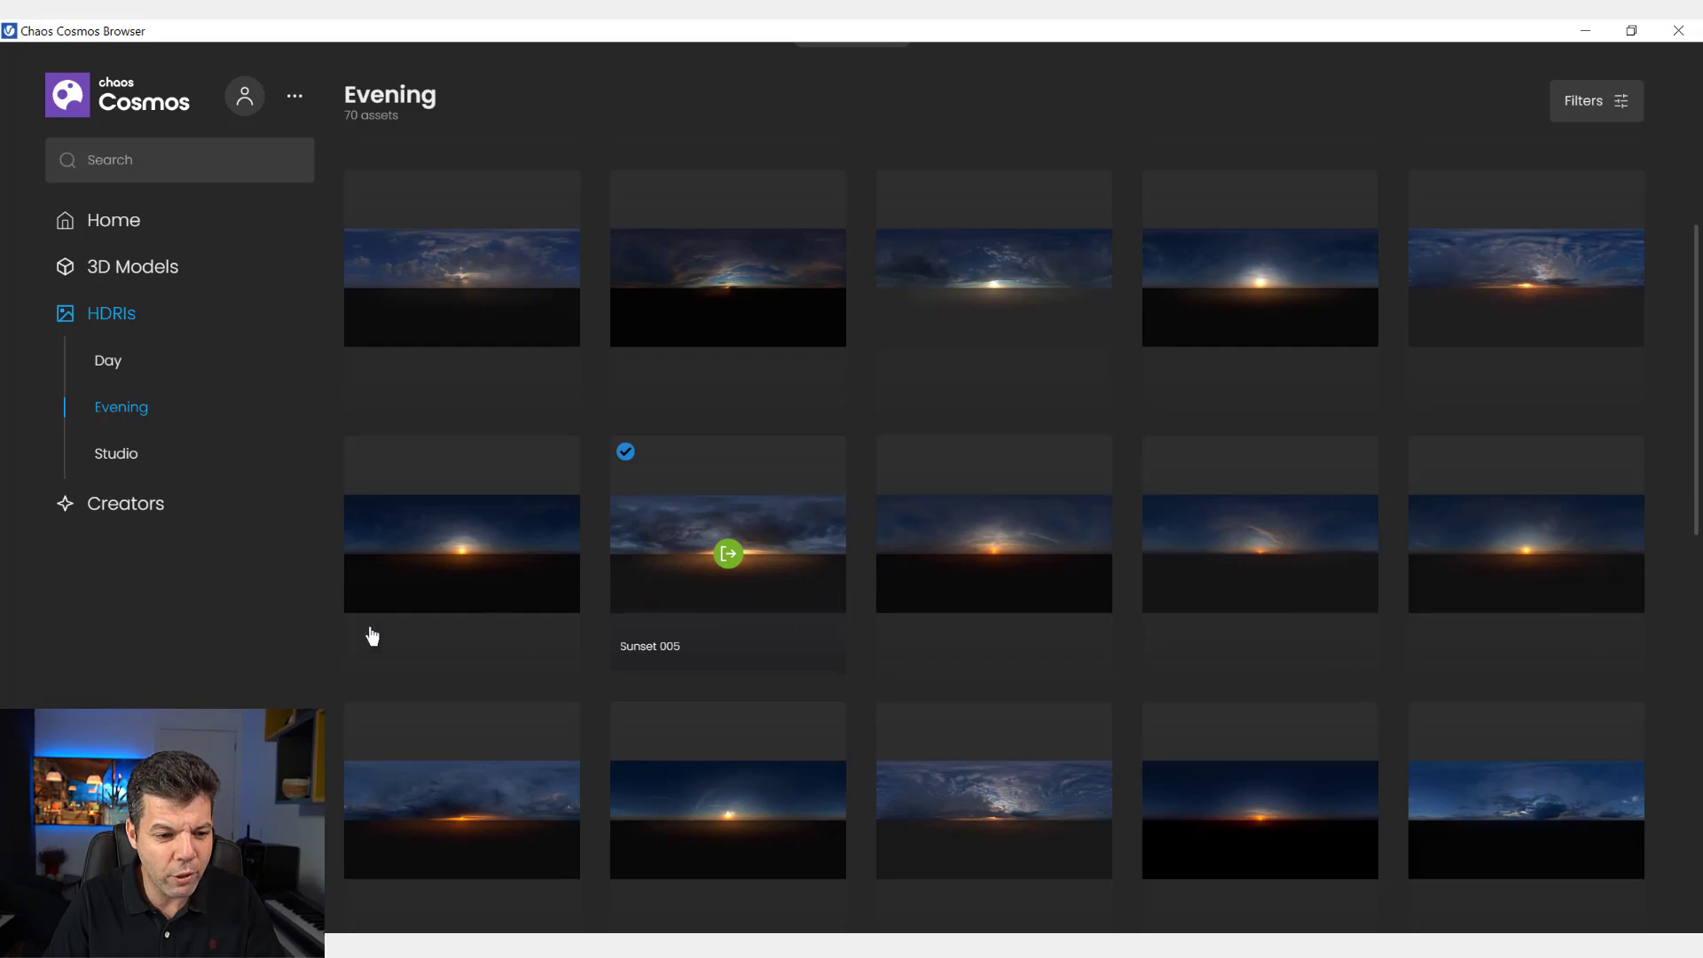
{"action": "scroll", "coordinate": [470, 559], "scroll_direction": "down", "scroll_amount": 1}
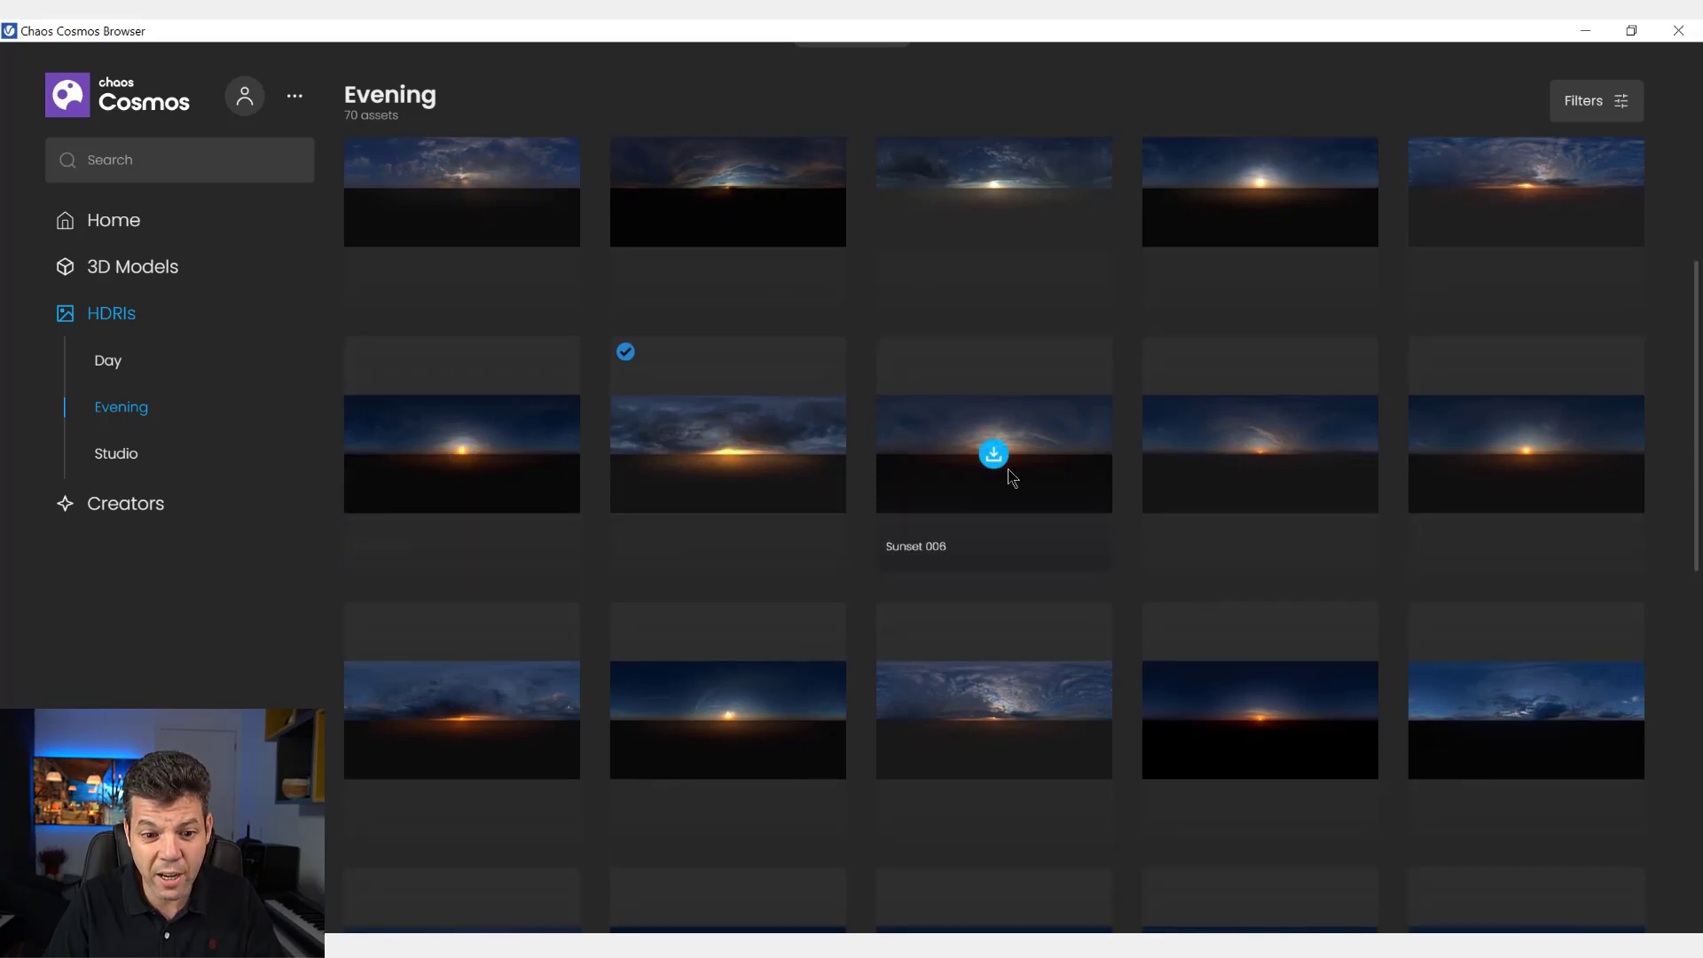
{"action": "scroll", "coordinate": [1071, 457], "scroll_direction": "down", "scroll_amount": 3}
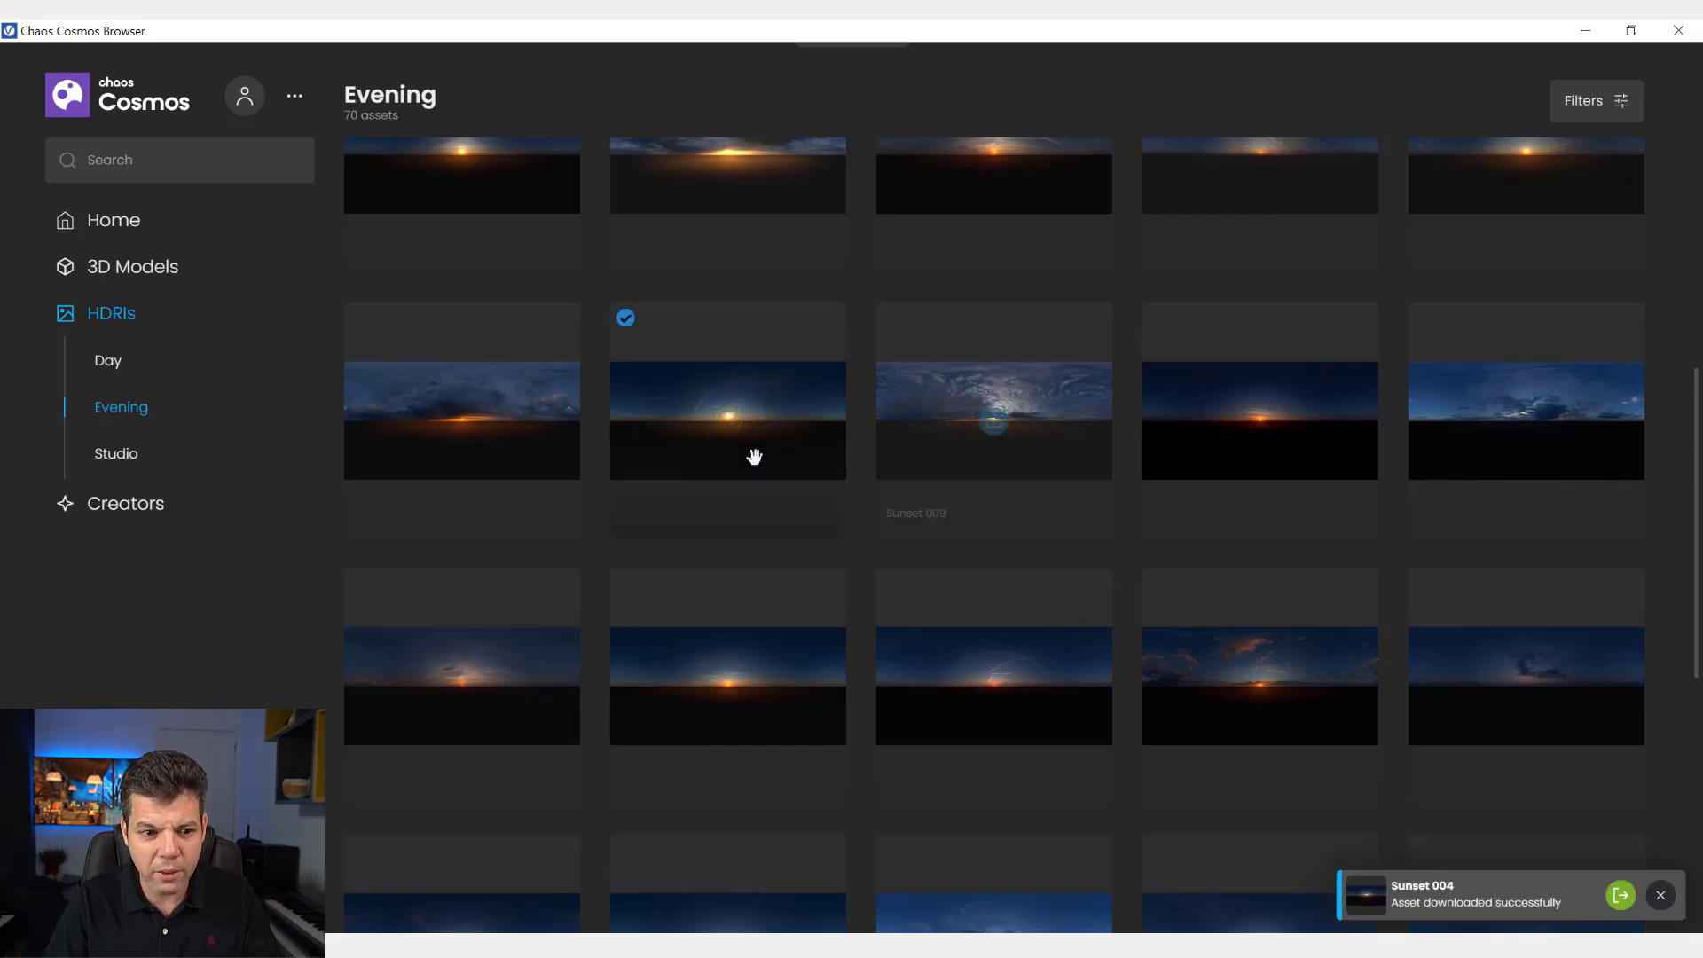
{"action": "left_click", "coordinate": [728, 423]}
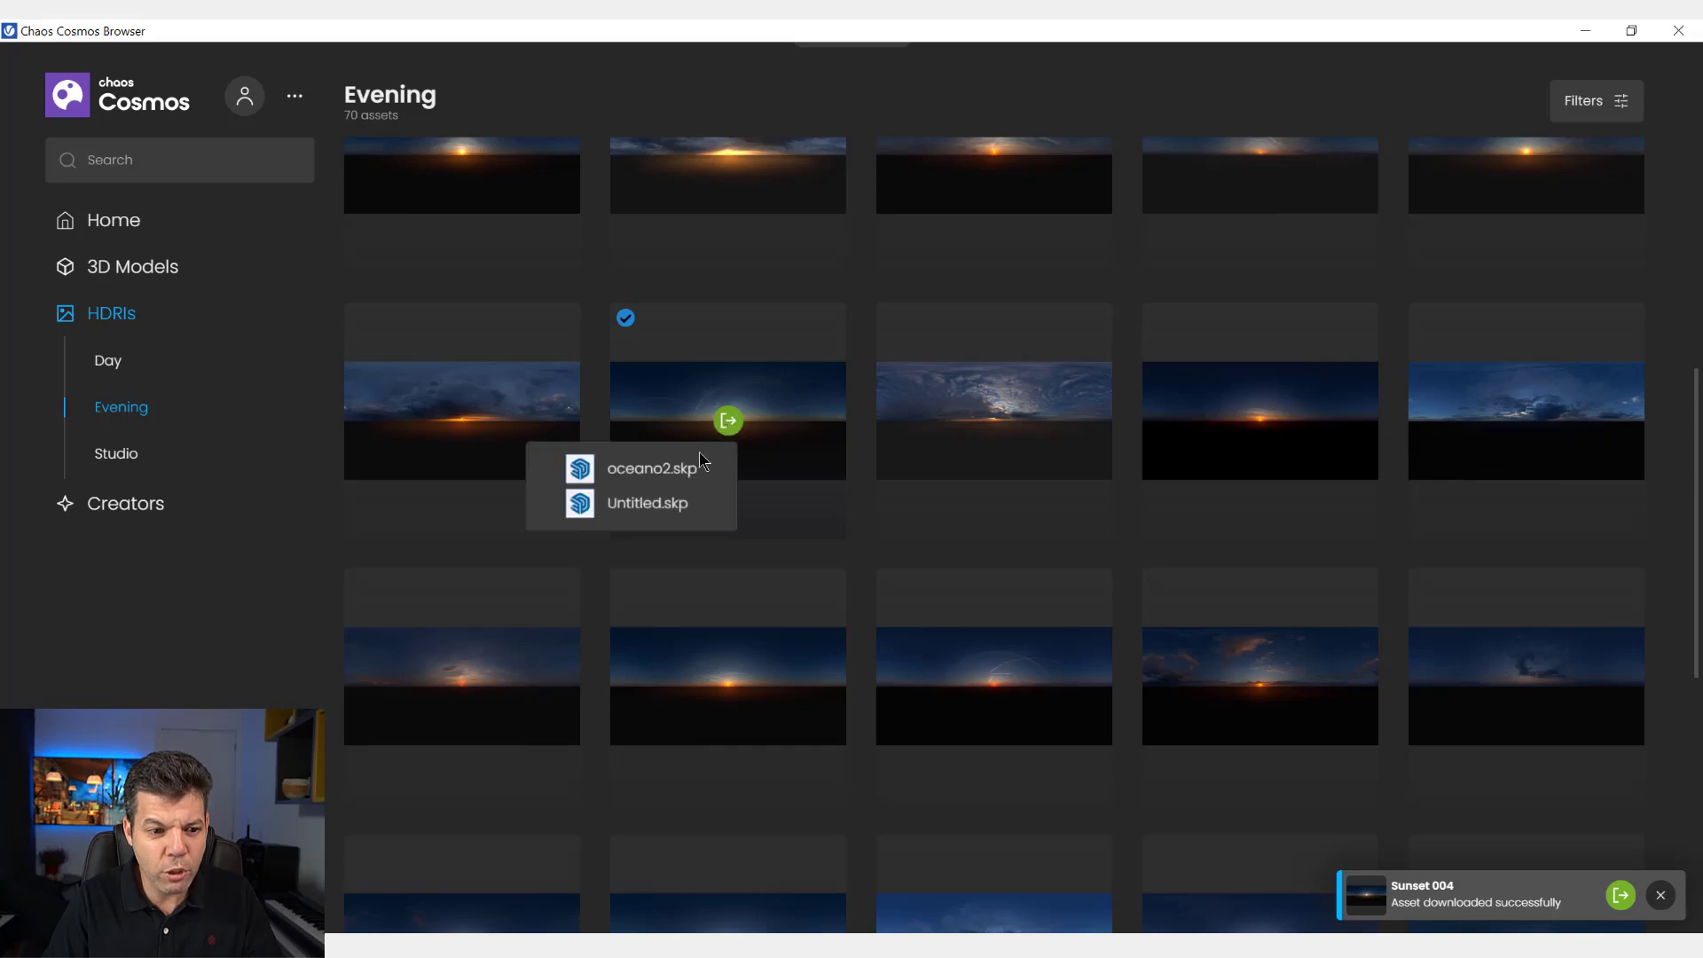
{"action": "left_click", "coordinate": [635, 470]}
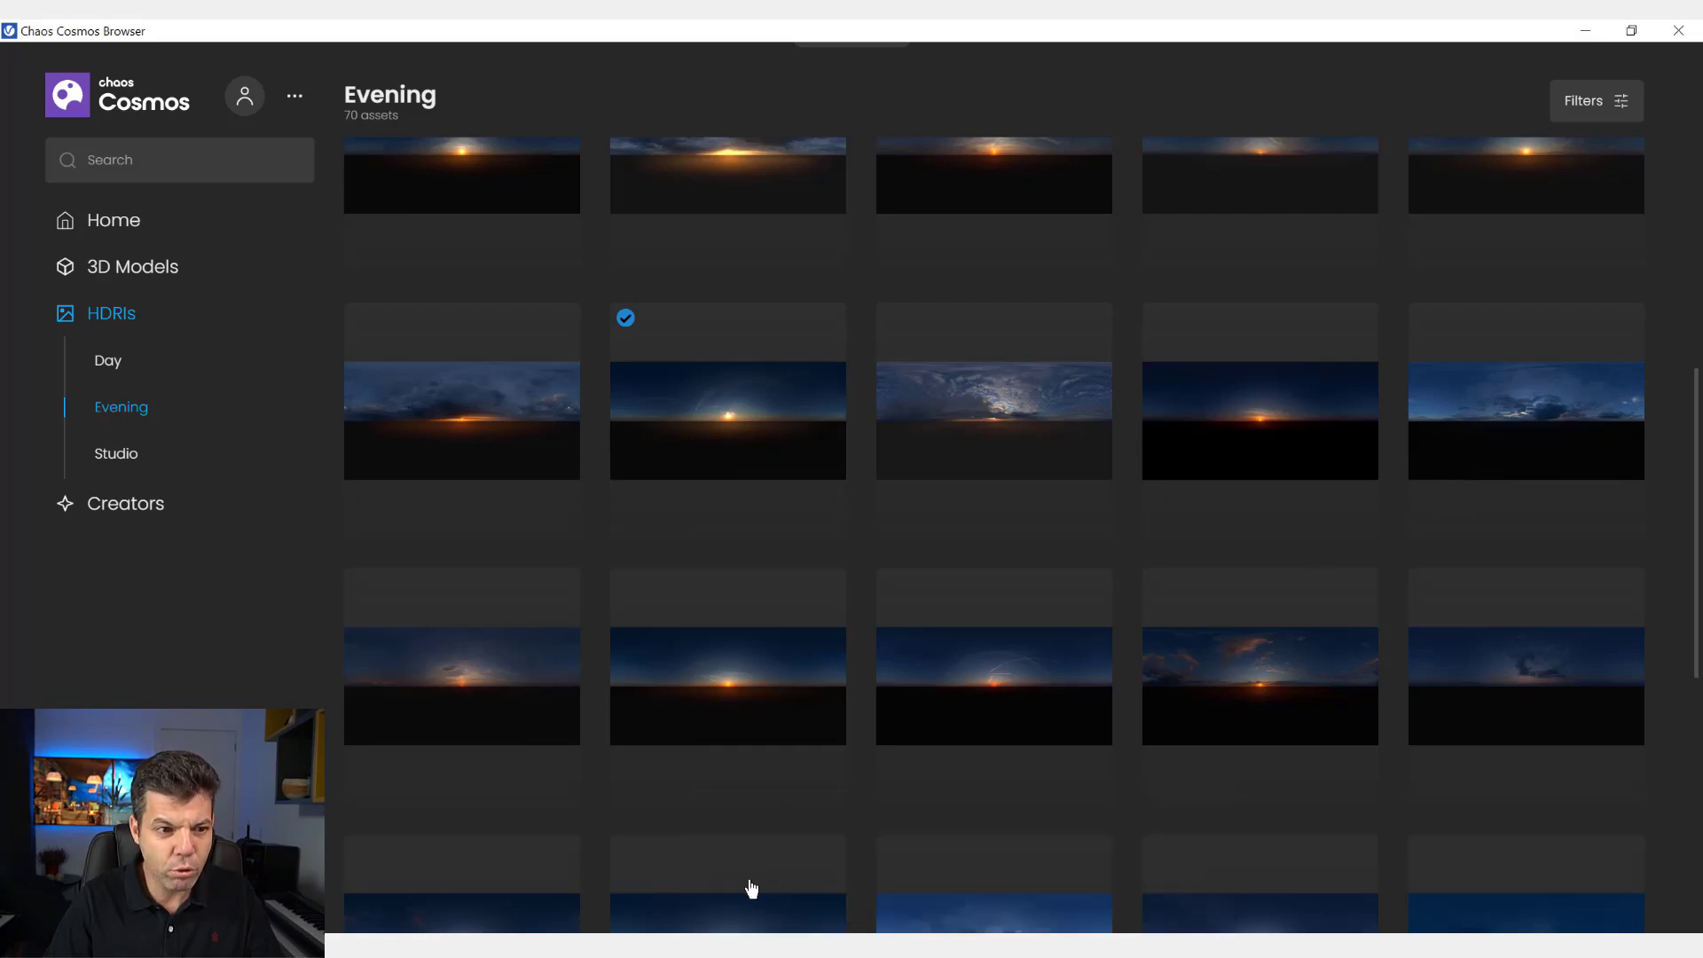
Step: Back in SketchUp, select the dome light's TexBitmap in the V-Ray asset editor
{"action": "left_click", "coordinate": [1585, 30]}
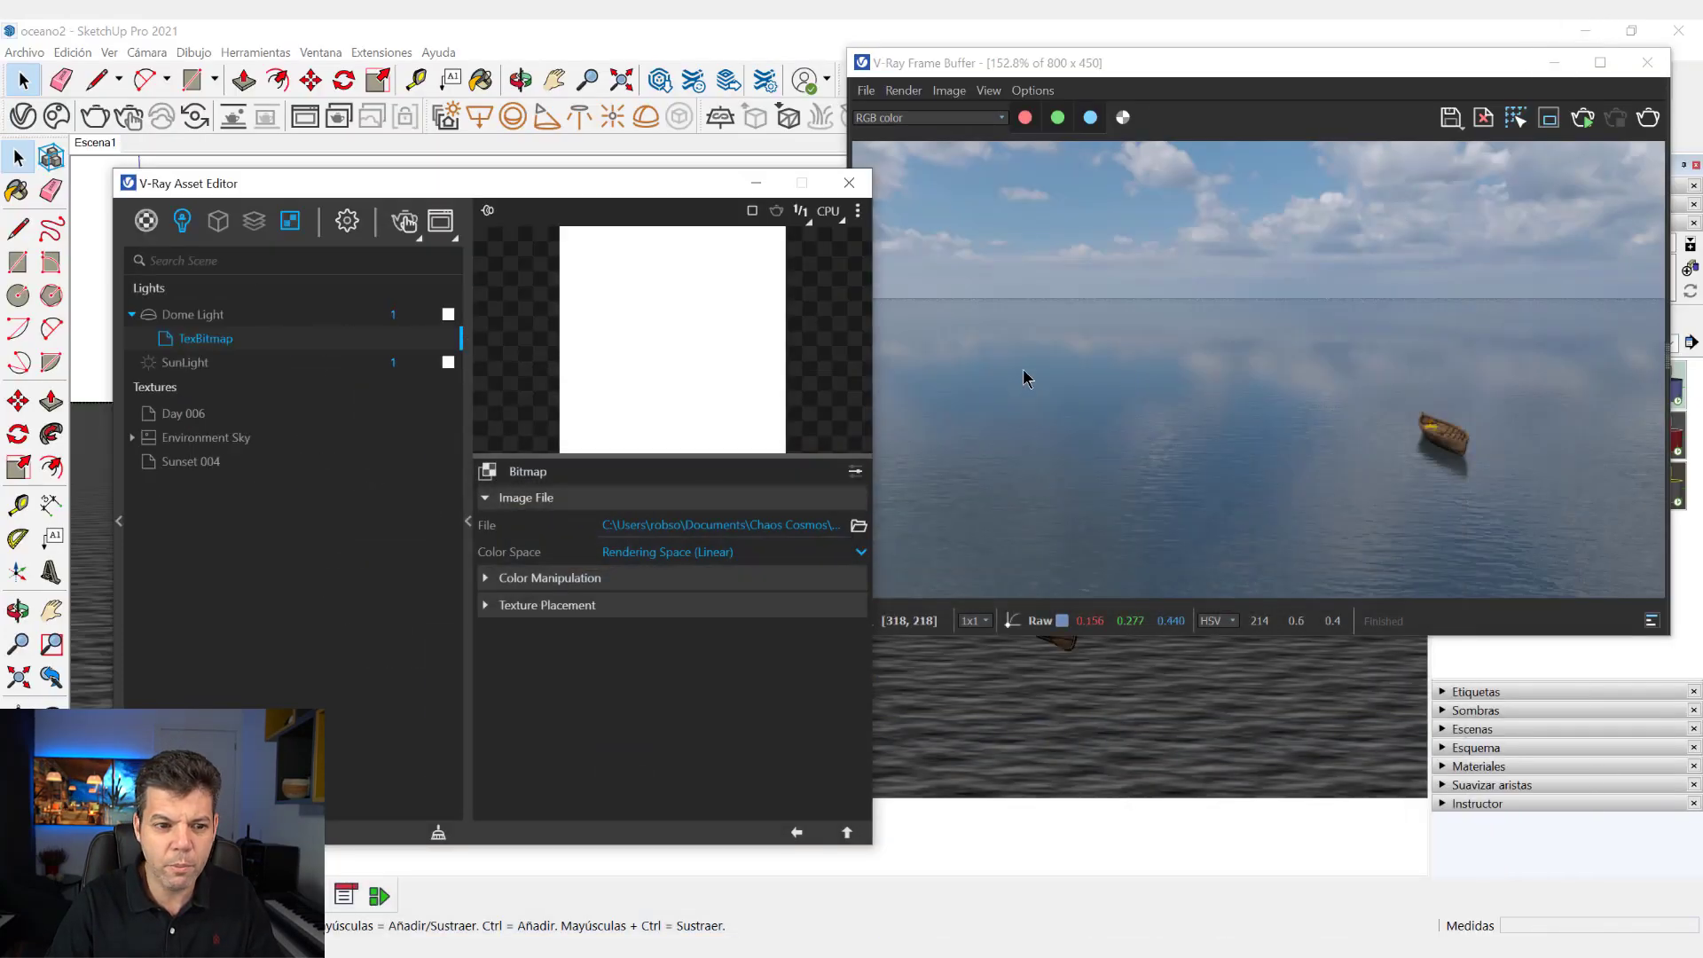
{"action": "left_click_drag", "start_coordinate": [541, 188], "coordinate": [503, 52]}
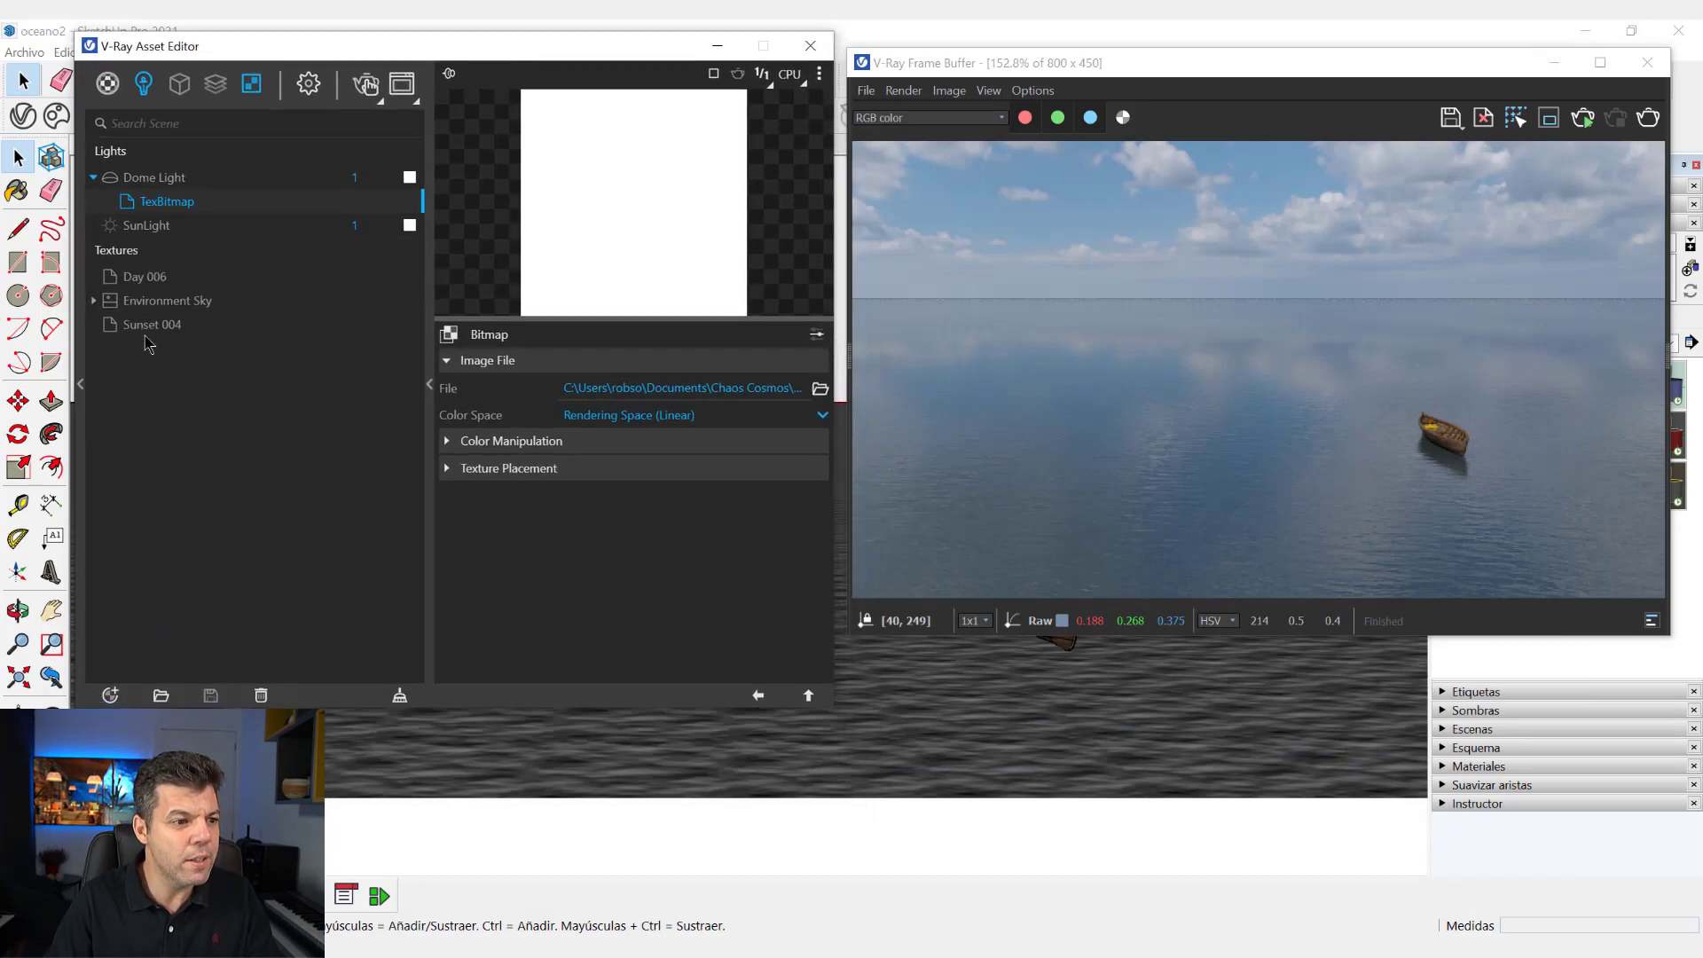
{"action": "left_click", "coordinate": [149, 329]}
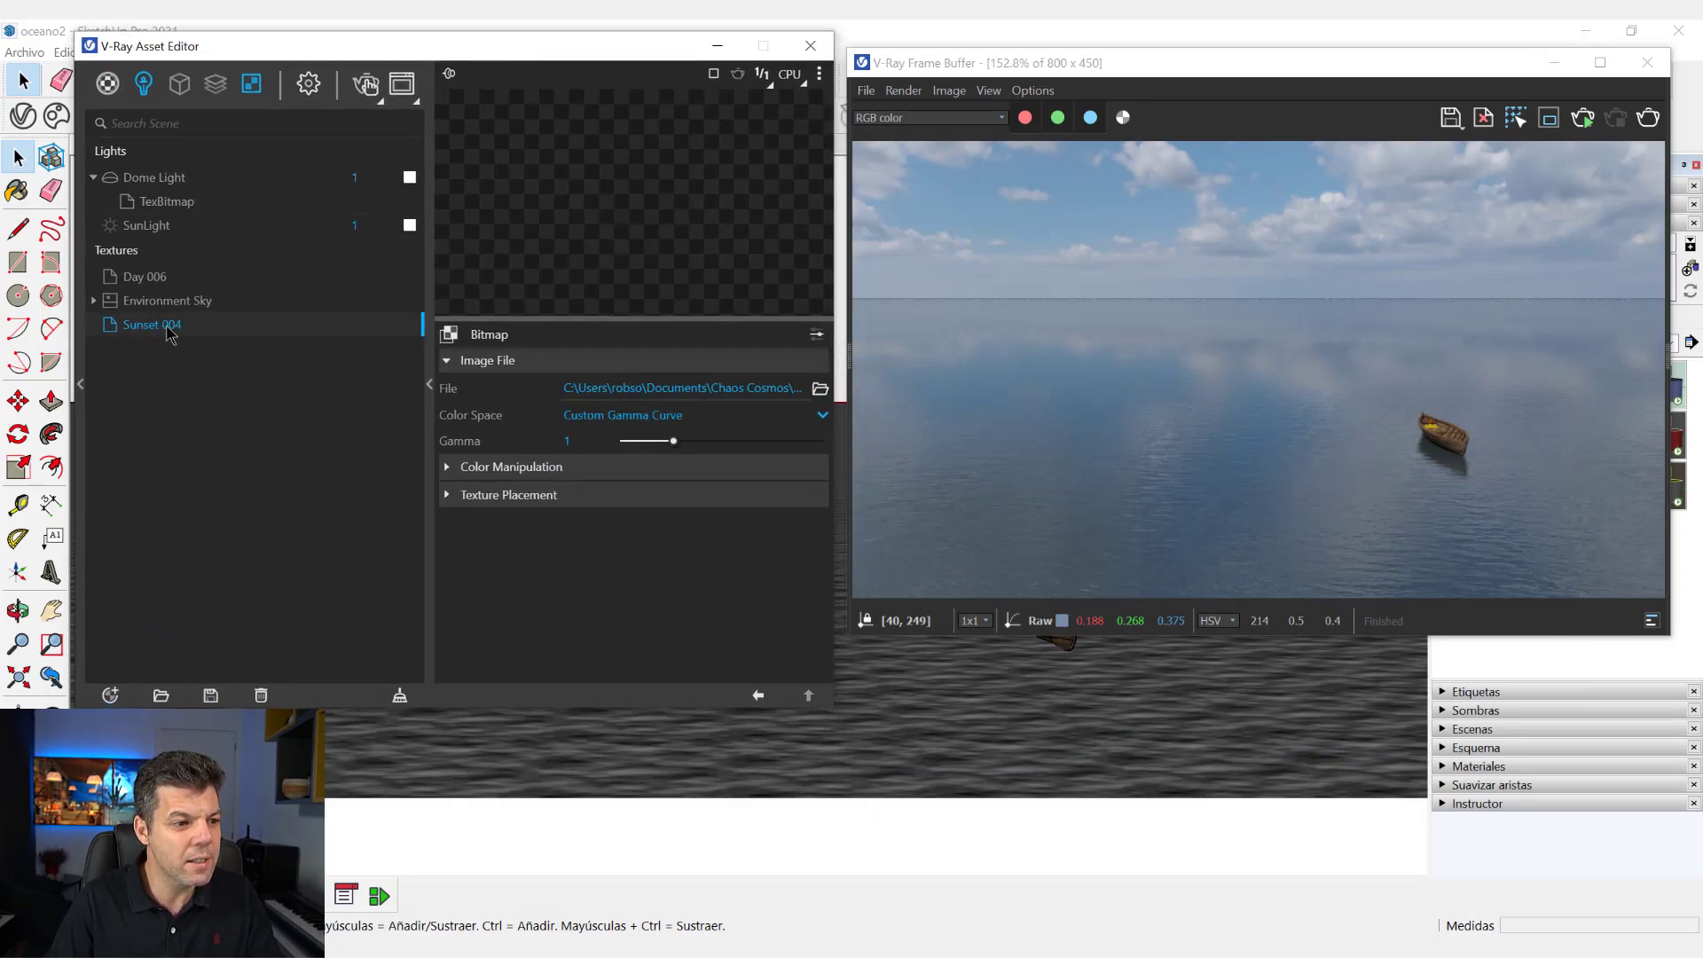
{"action": "left_click", "coordinate": [166, 202]}
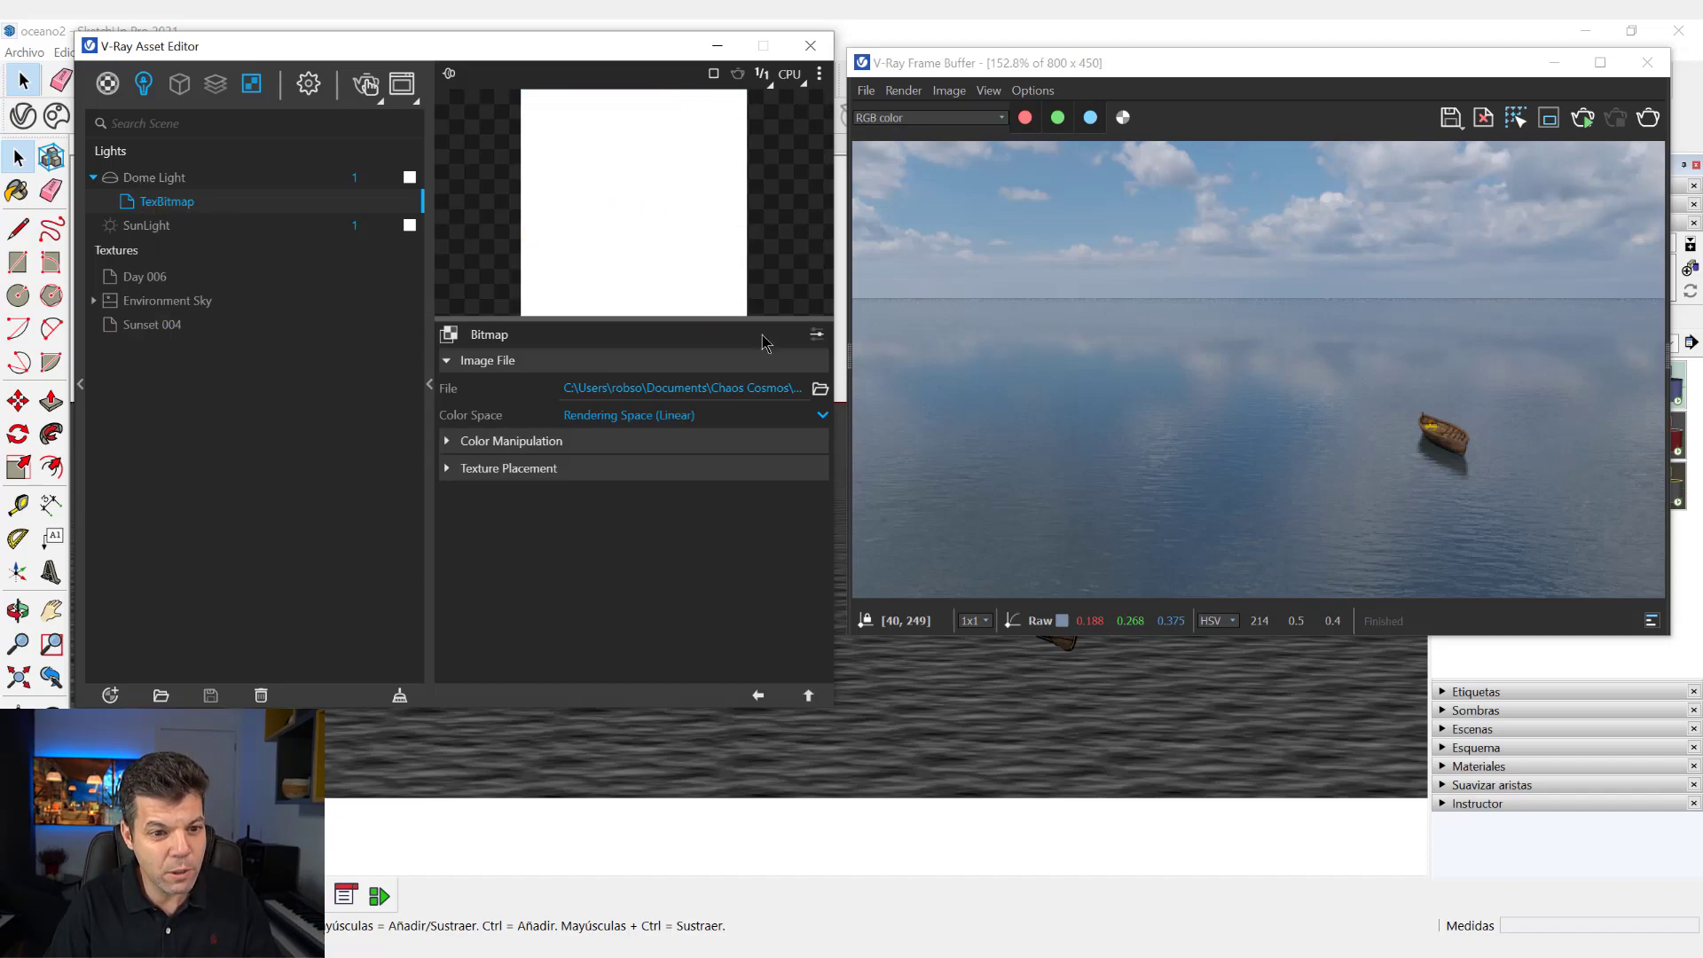
Step: Load the Sunset_004 HDR from HDRIs > Evening into the dome bitmap and re-render
{"action": "left_click", "coordinate": [820, 390]}
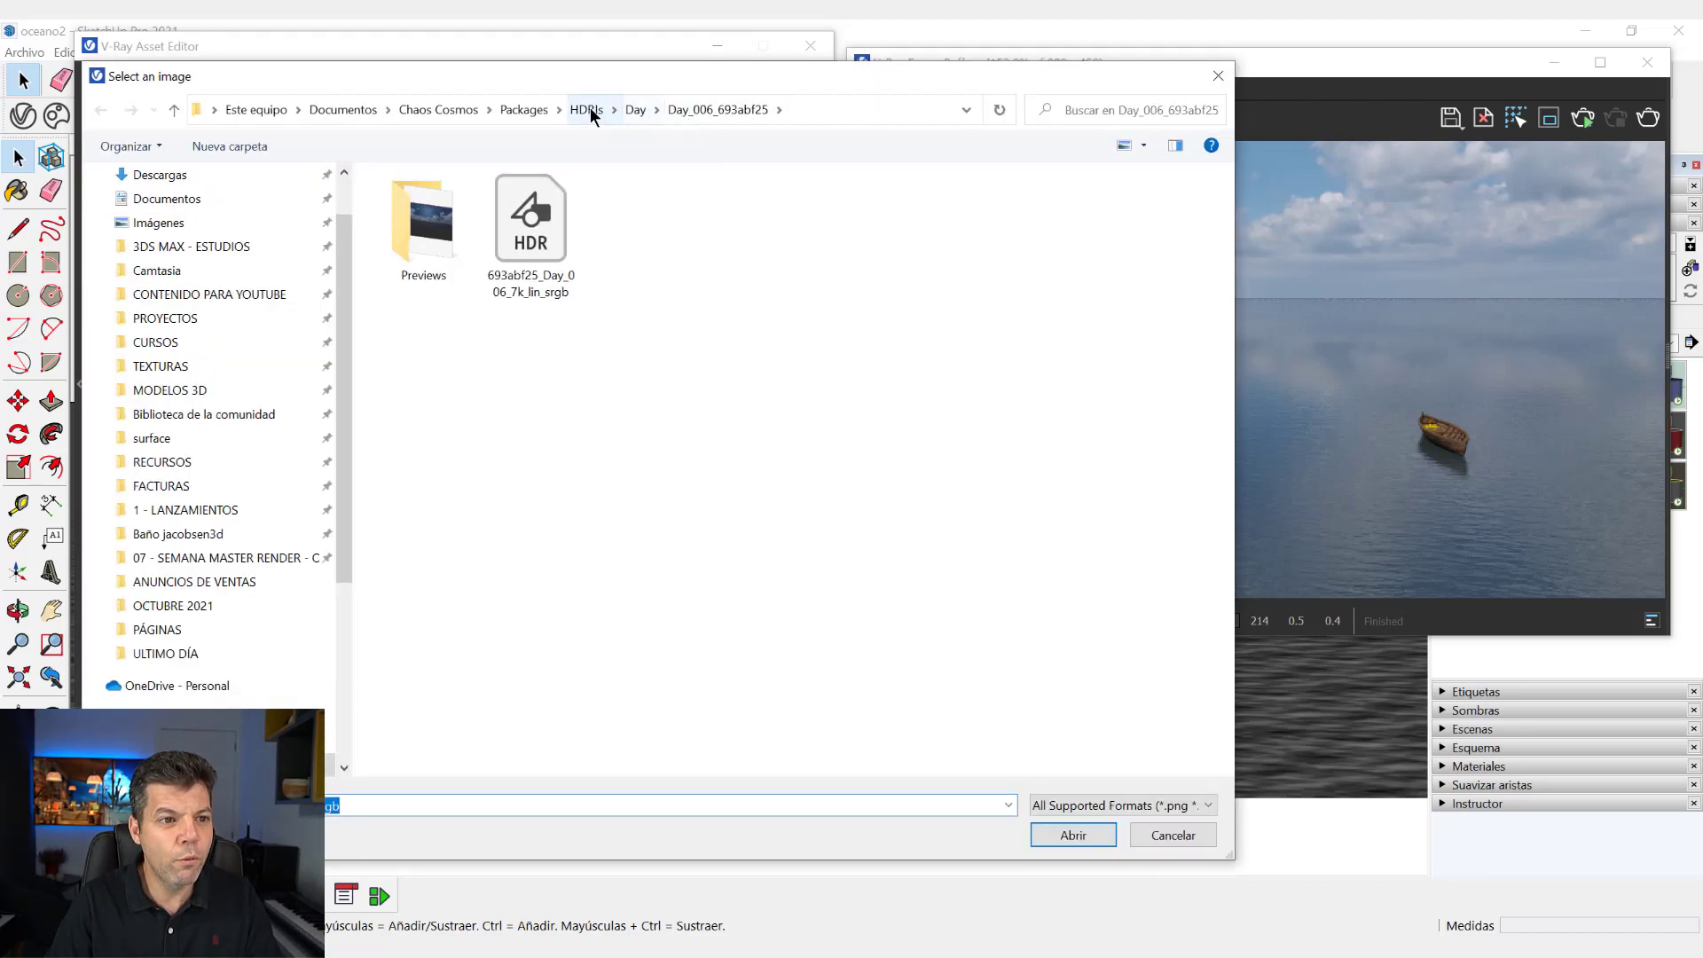
{"action": "left_click", "coordinate": [589, 108]}
{"action": "left_click", "coordinate": [413, 230]}
{"action": "double_click", "coordinate": [414, 231]}
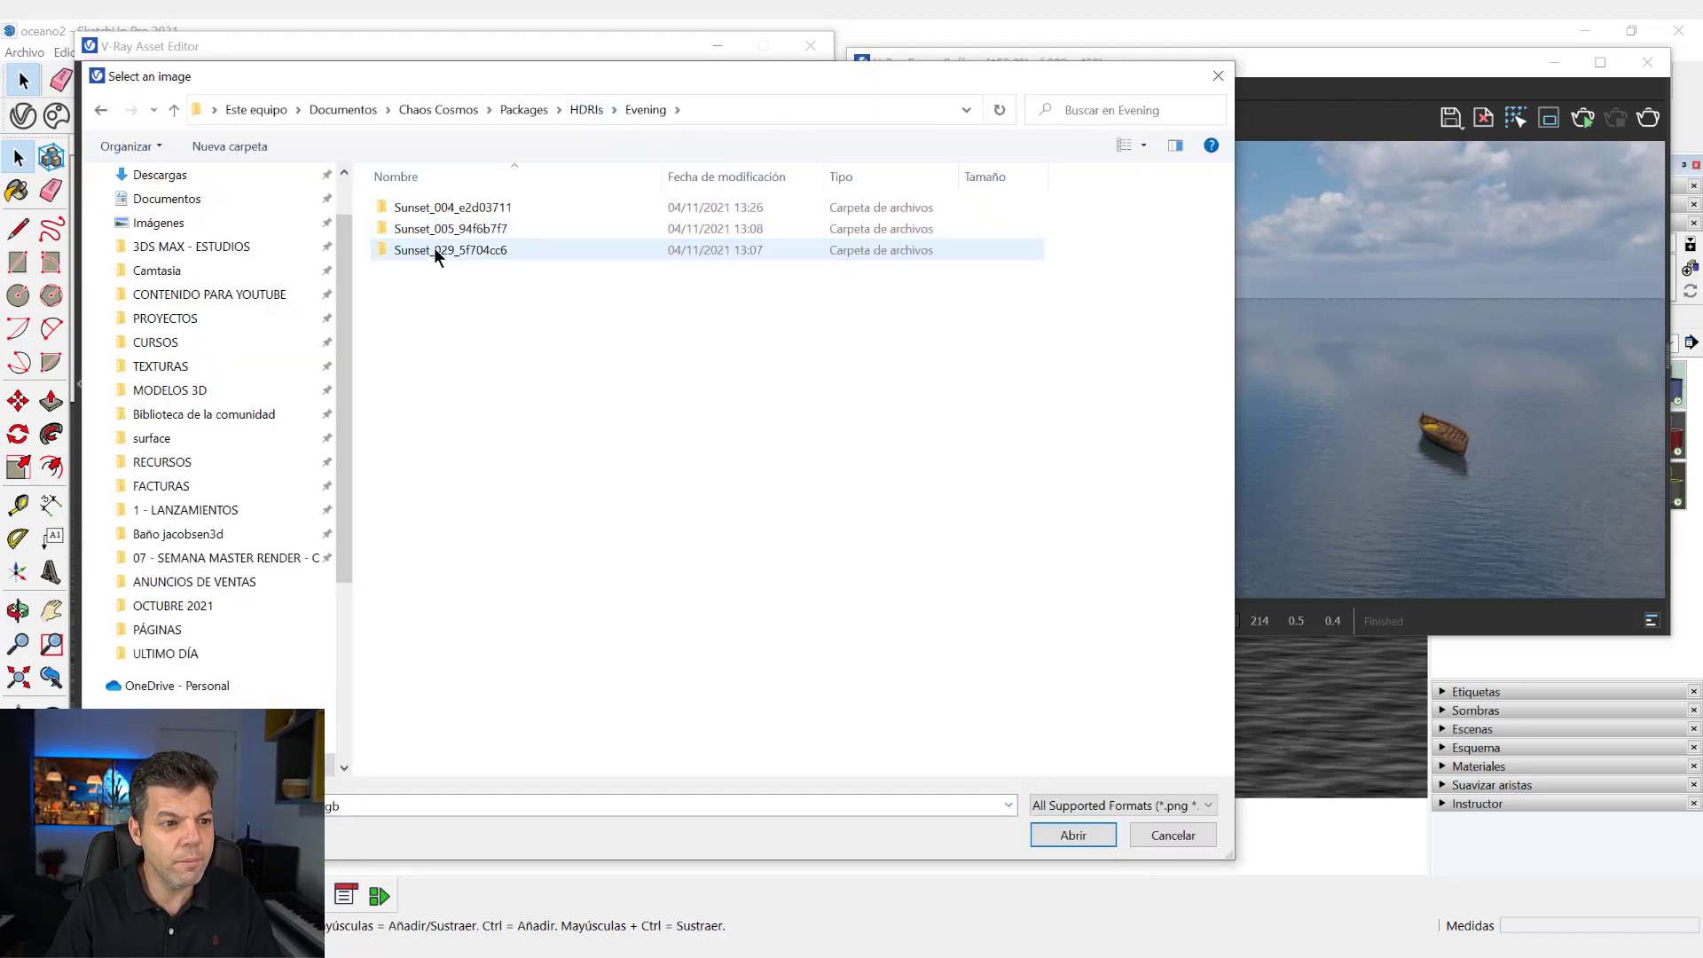
{"action": "left_click", "coordinate": [424, 209]}
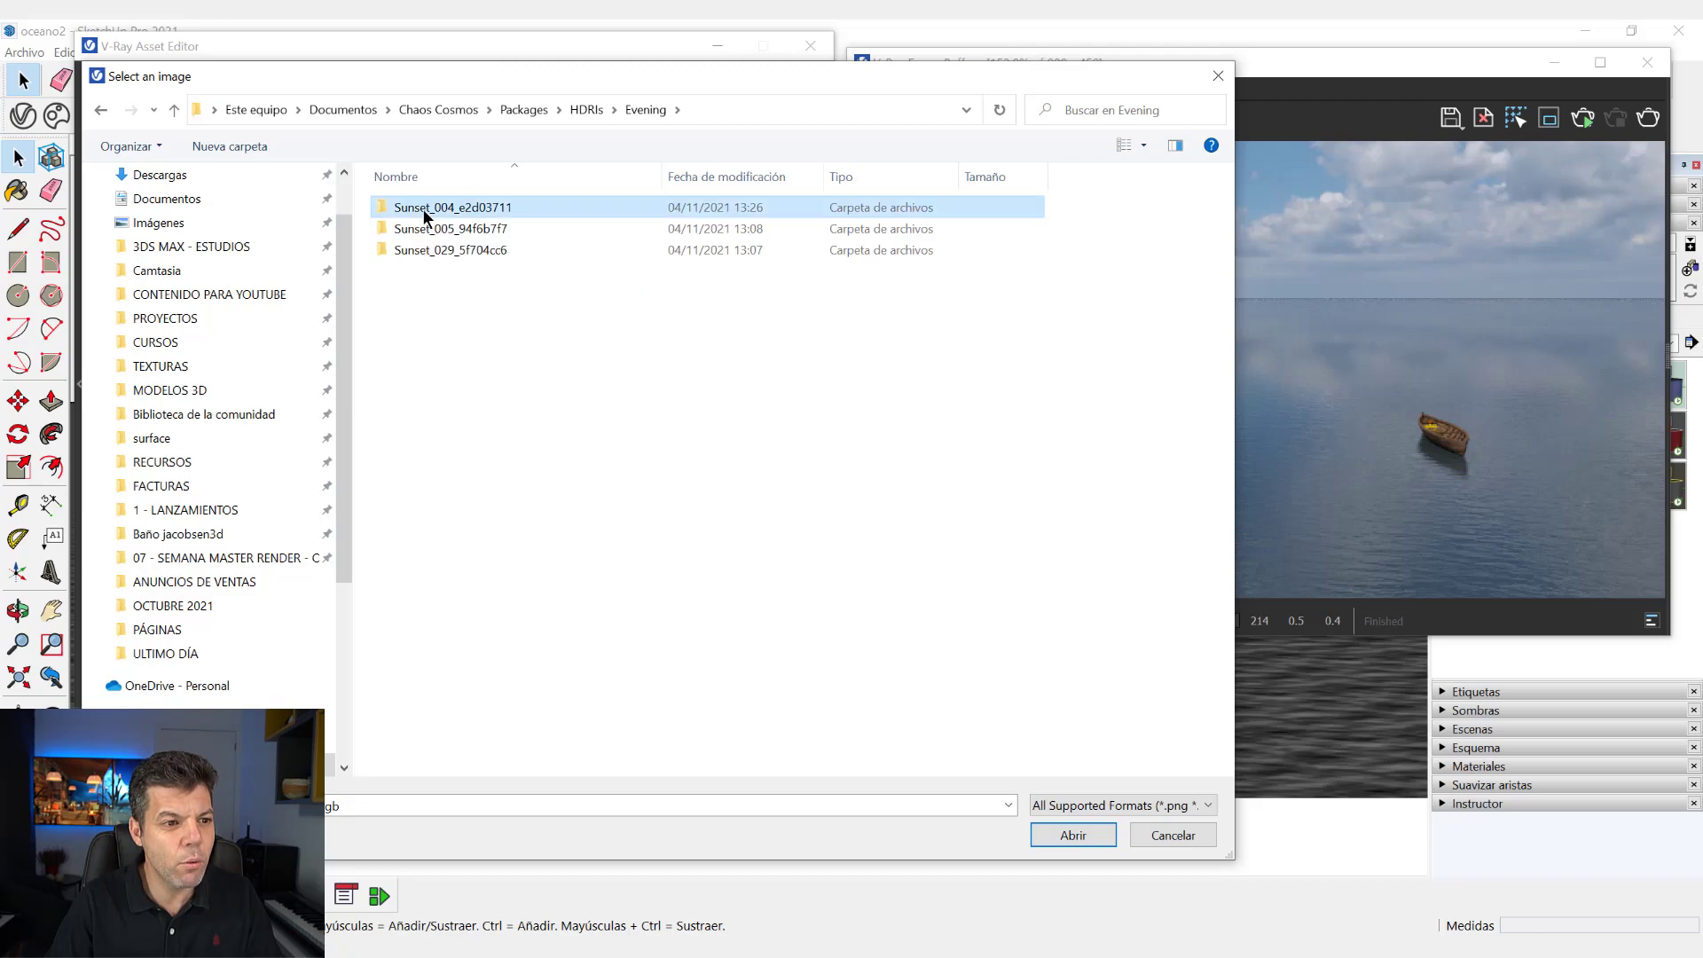
{"action": "double_click", "coordinate": [416, 207]}
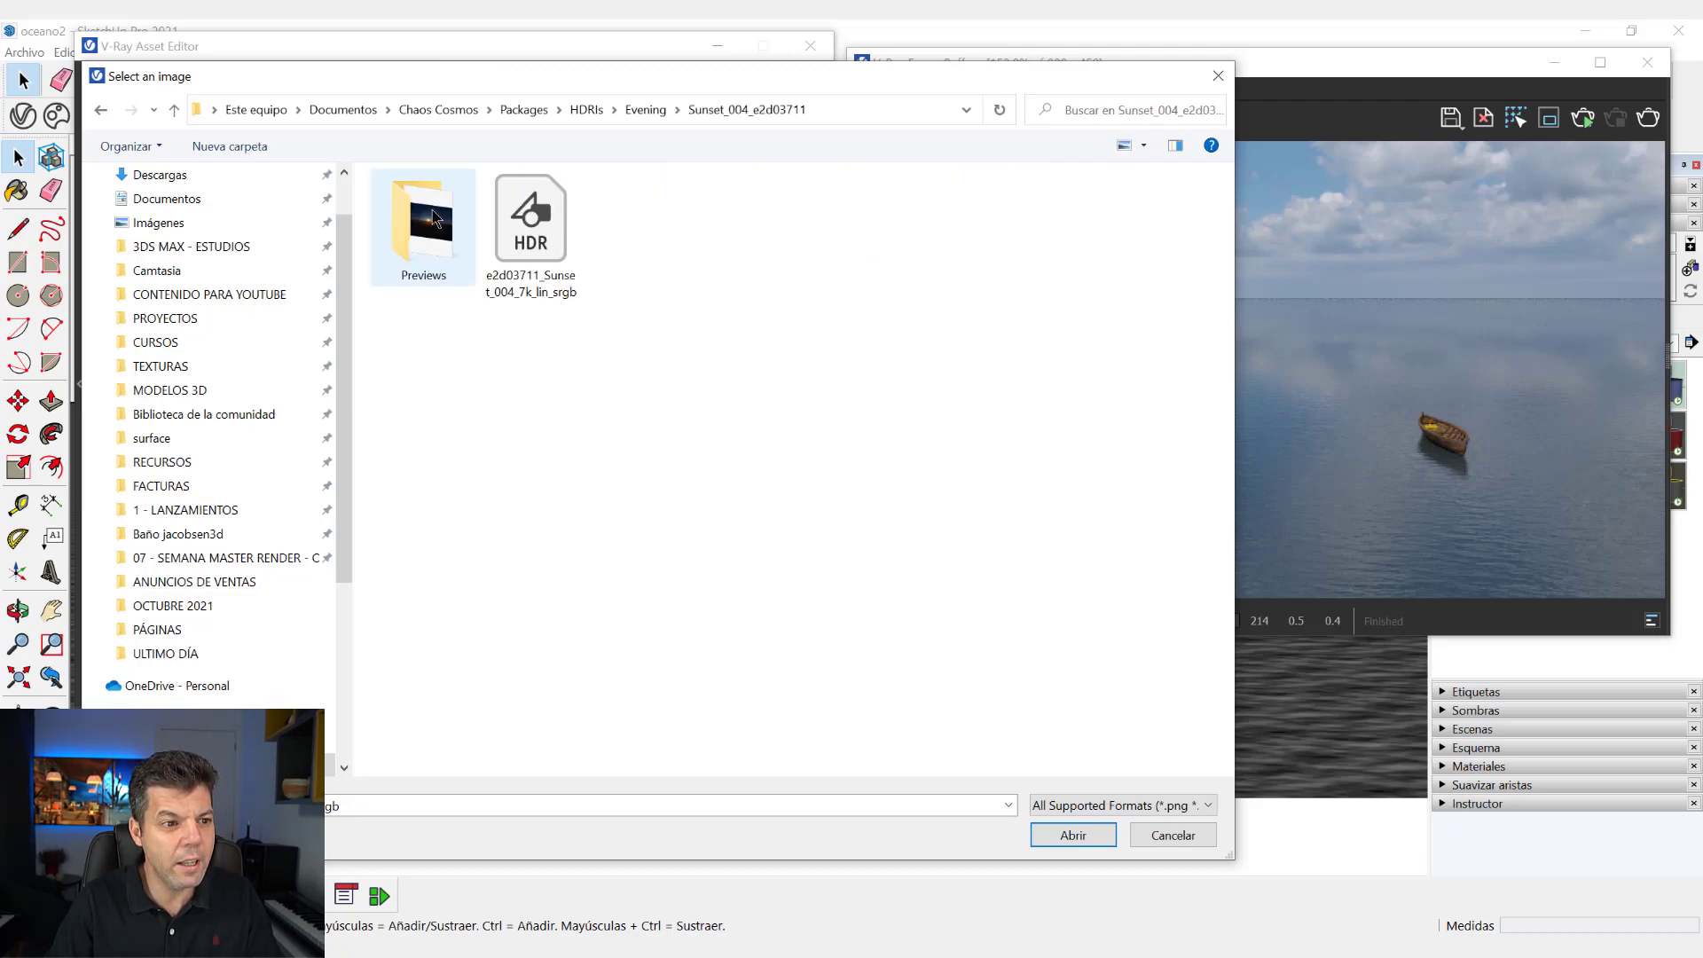
{"action": "left_click", "coordinate": [516, 222]}
{"action": "left_click", "coordinate": [1051, 838]}
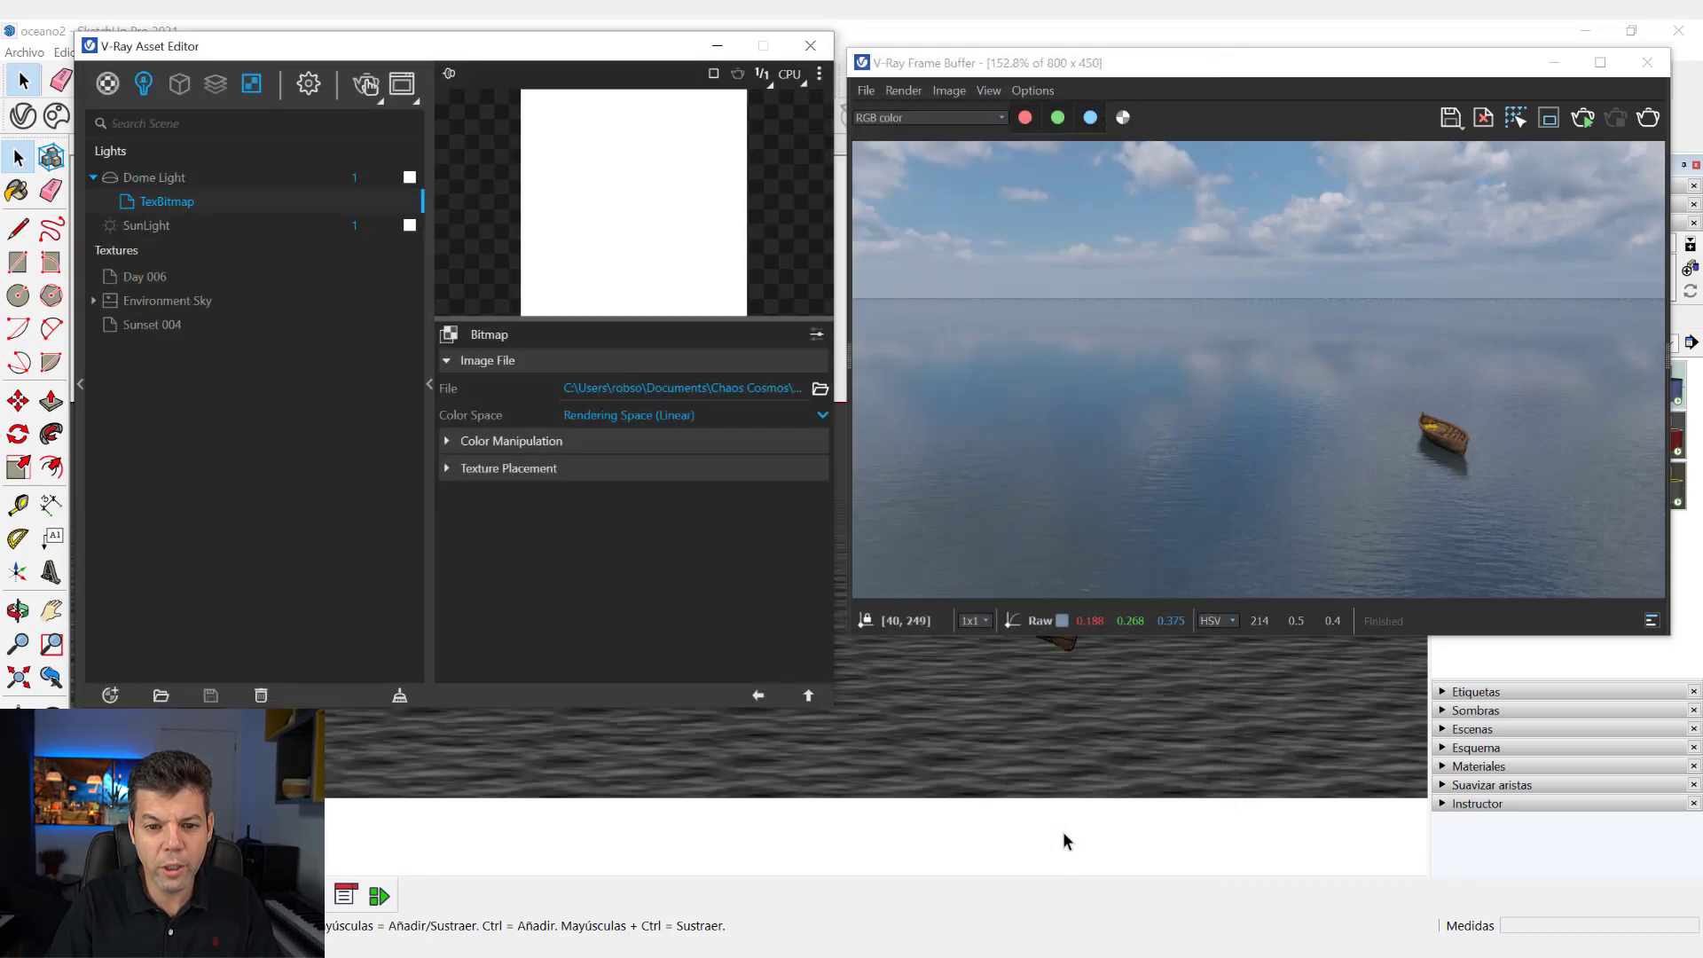
{"action": "left_click", "coordinate": [1584, 129]}
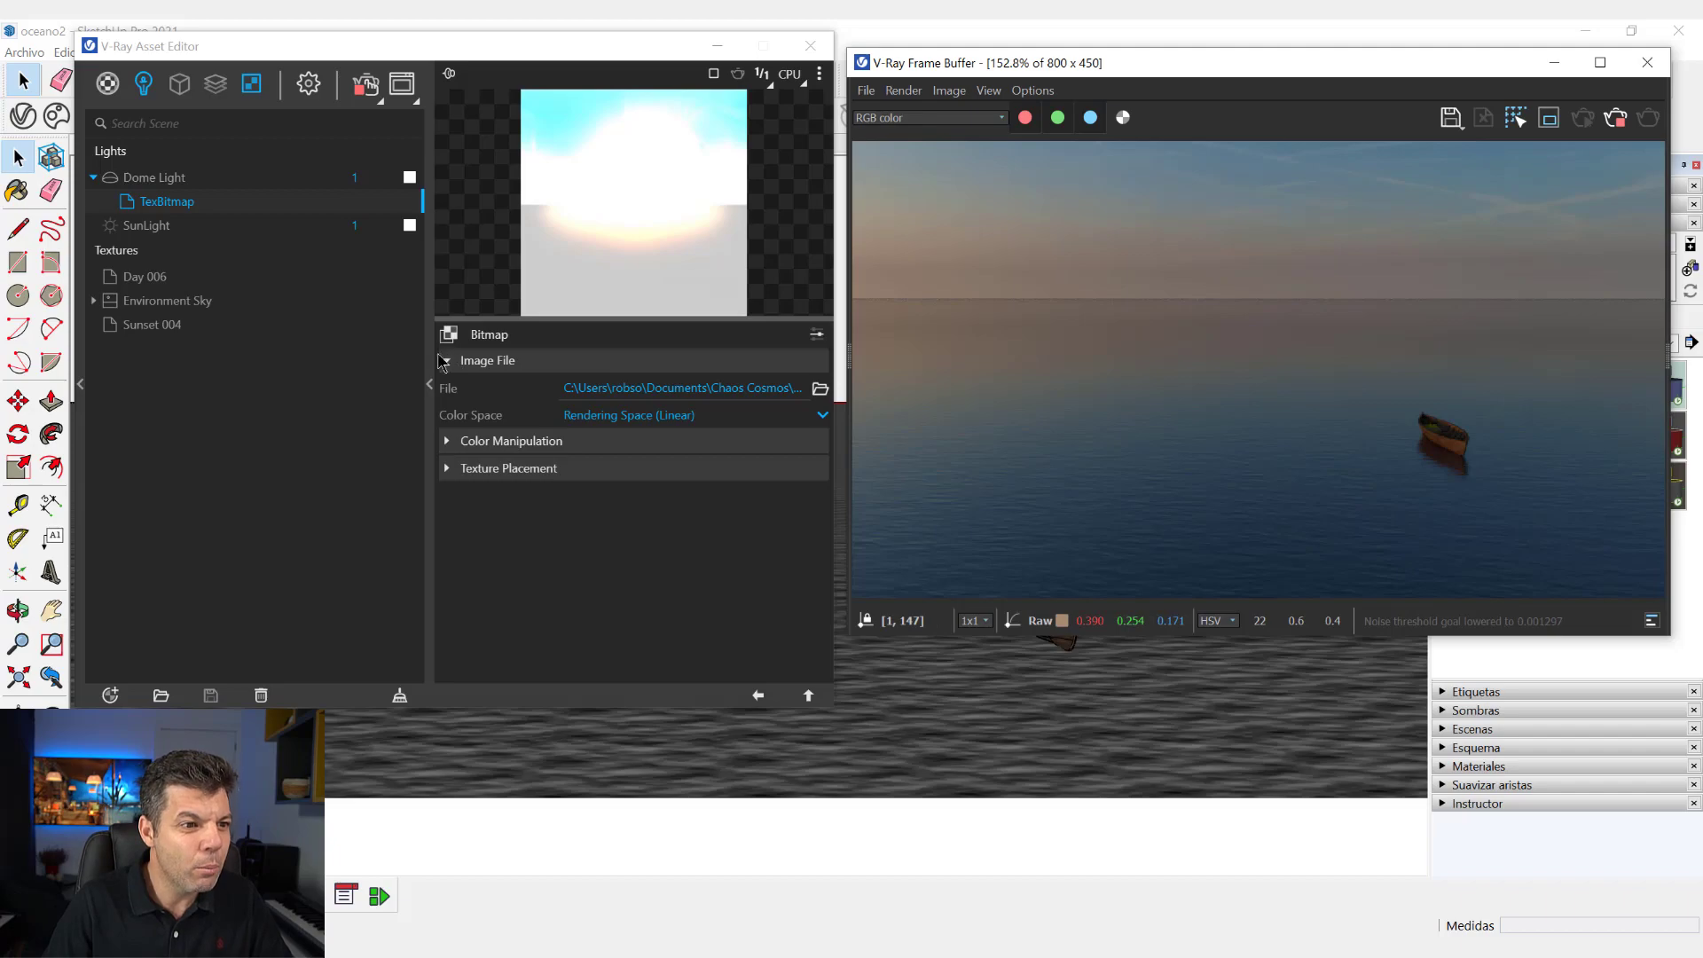
Step: Change the Dome Light's Shape from Hemisphere to Sphere
{"action": "left_click", "coordinate": [364, 178]}
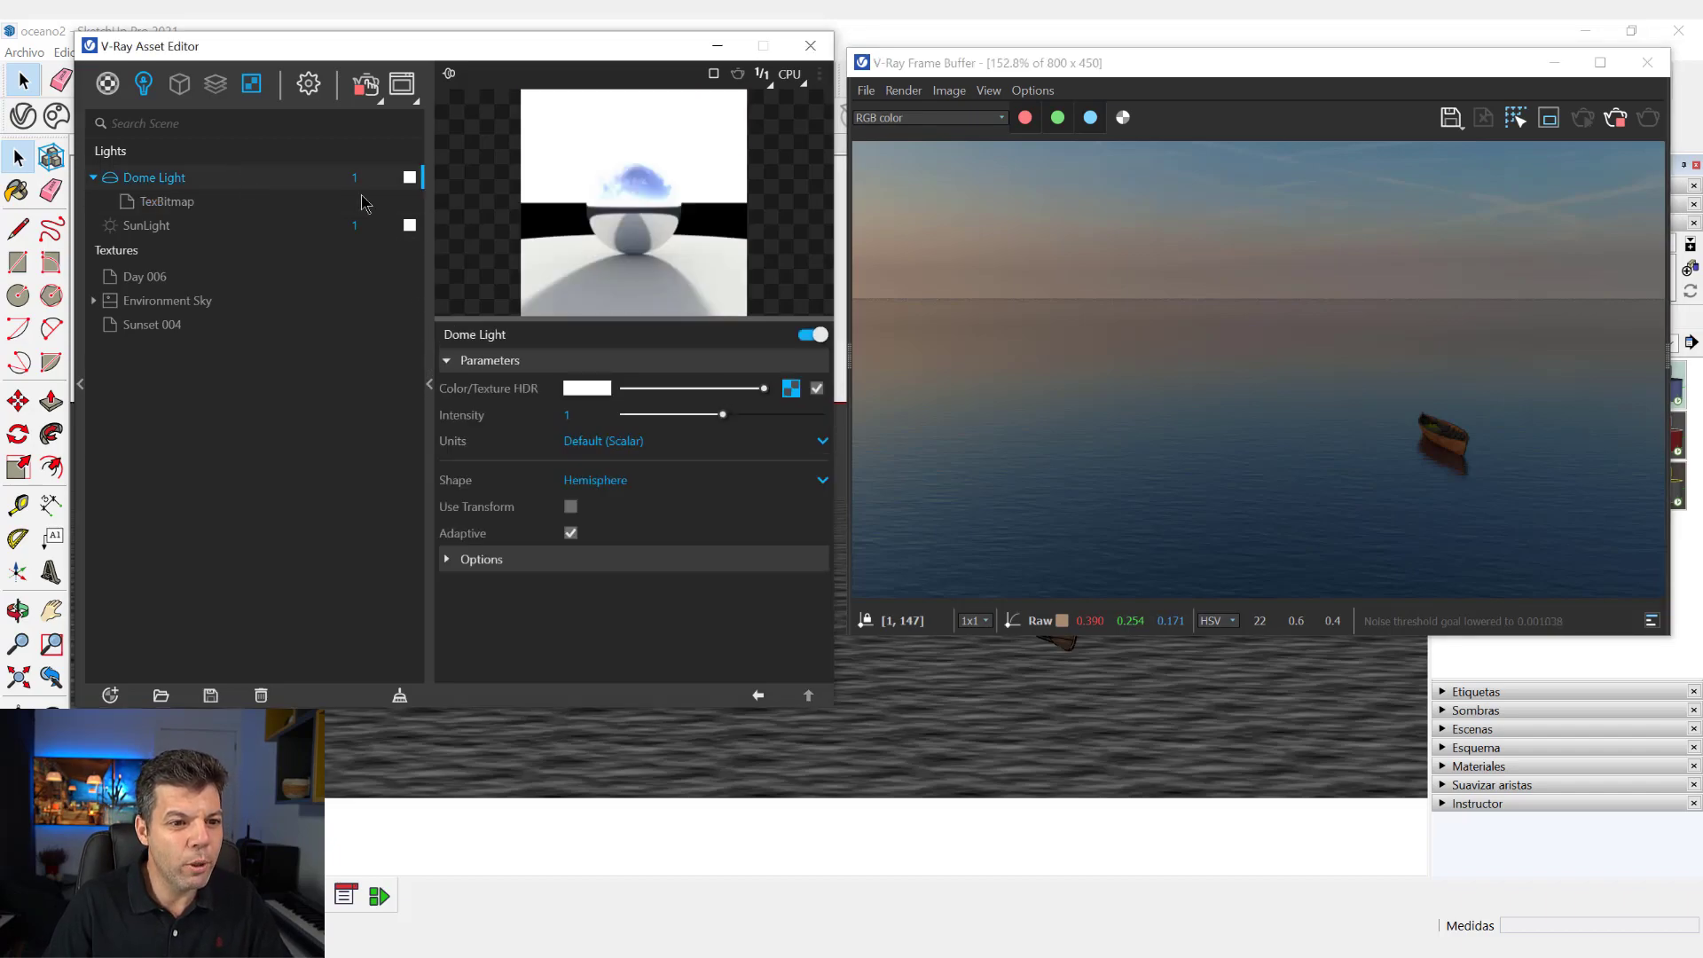
{"action": "left_click", "coordinate": [615, 482]}
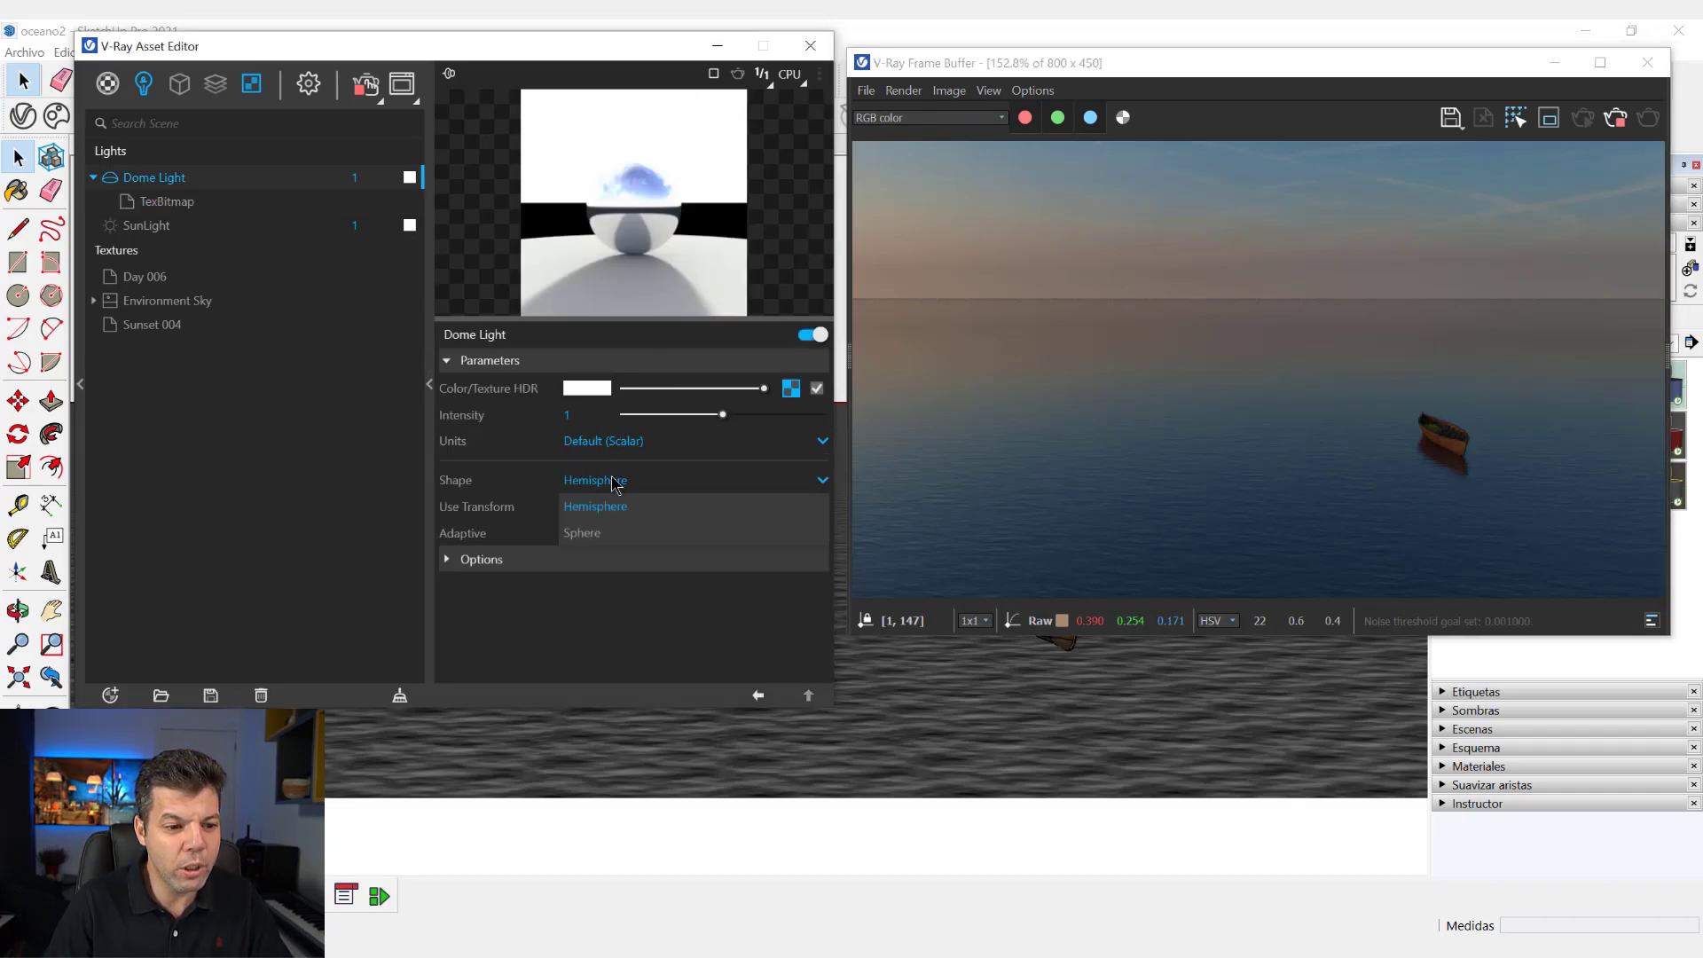
{"action": "left_click", "coordinate": [614, 530]}
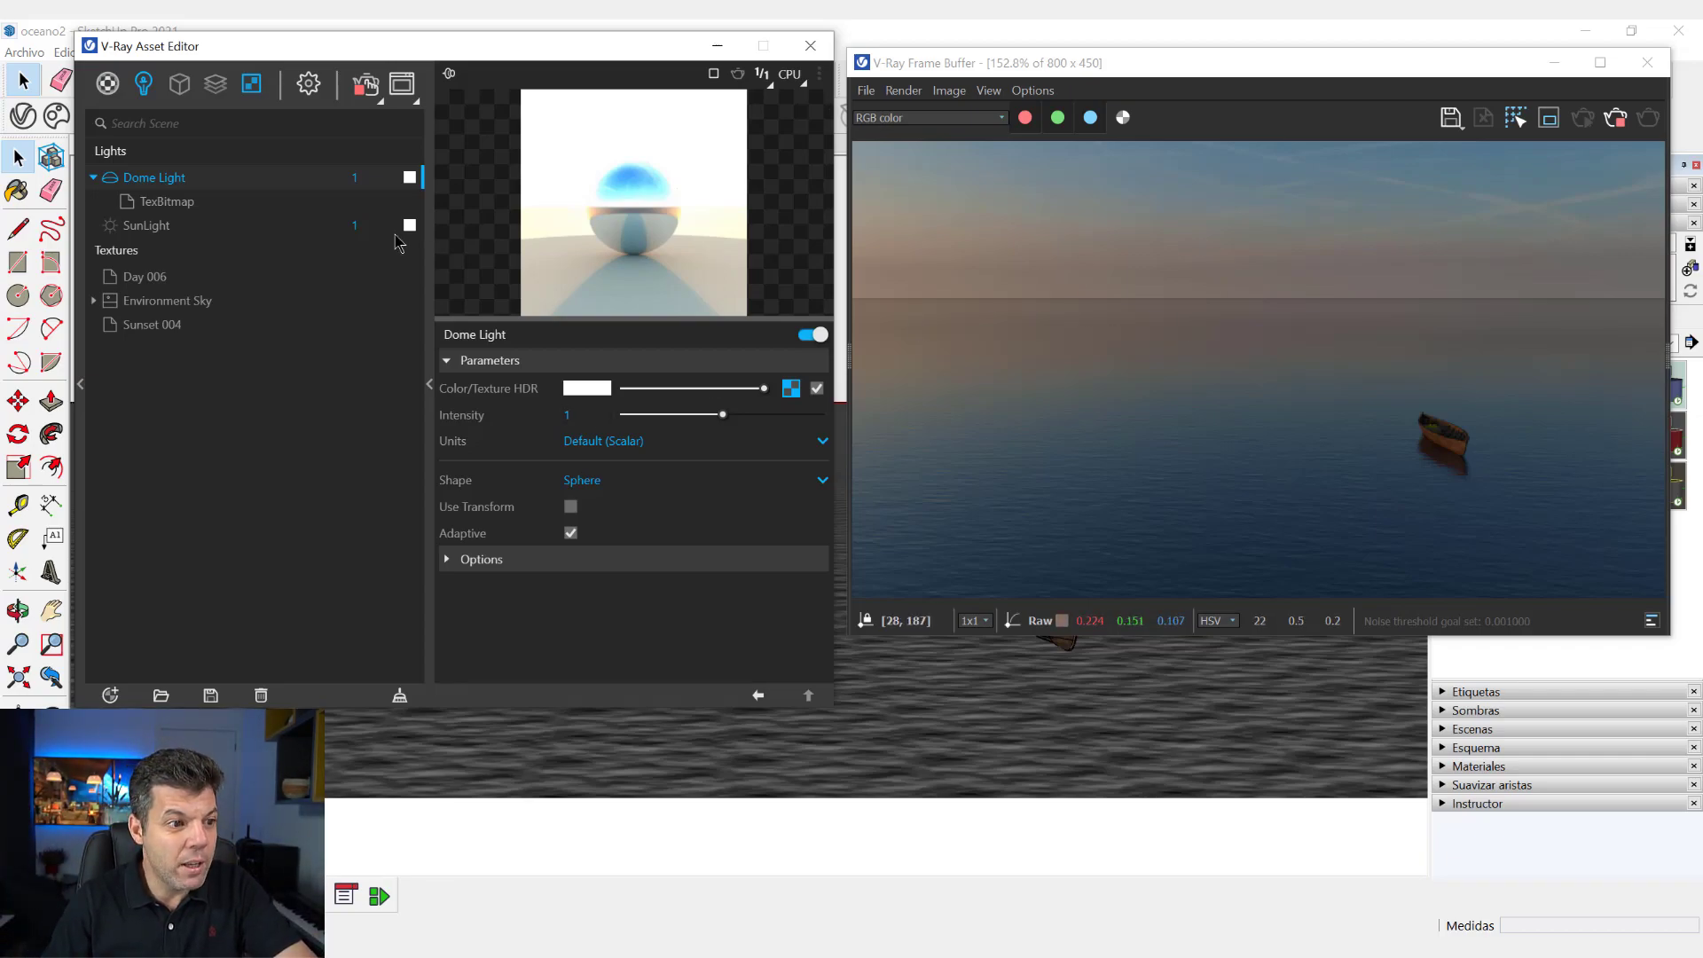
Step: Bring the dome light's TexBitmap settings back up in the asset editor
{"action": "left_click", "coordinate": [166, 202]}
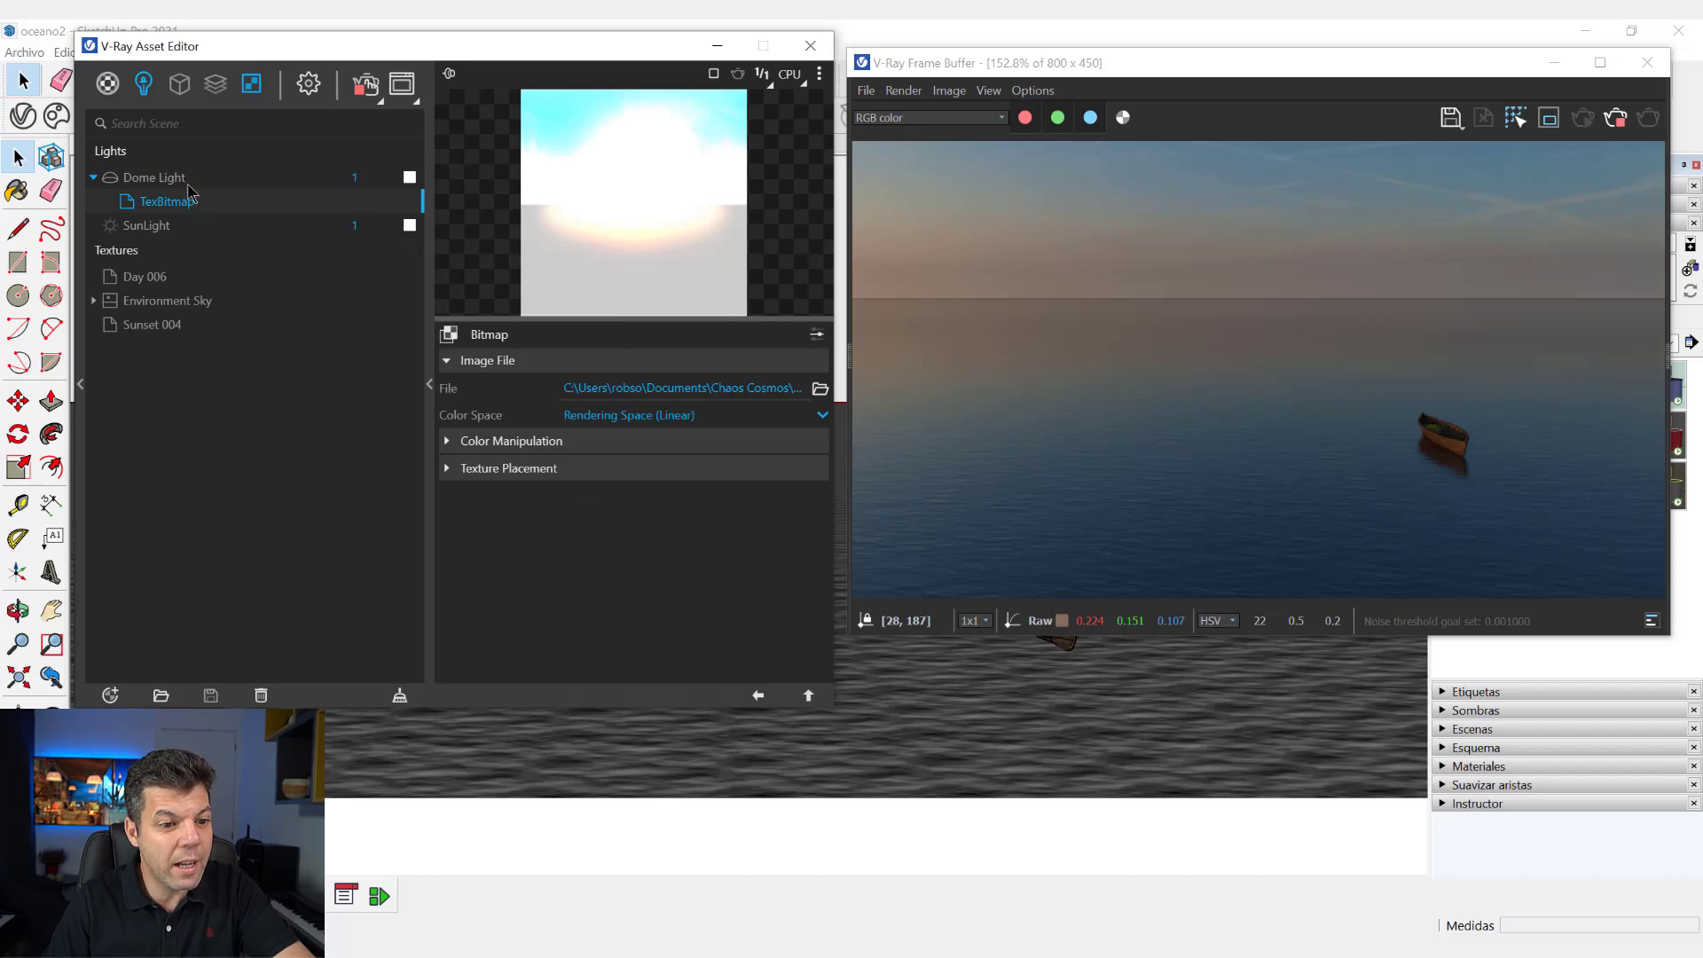
{"action": "left_click", "coordinate": [178, 178]}
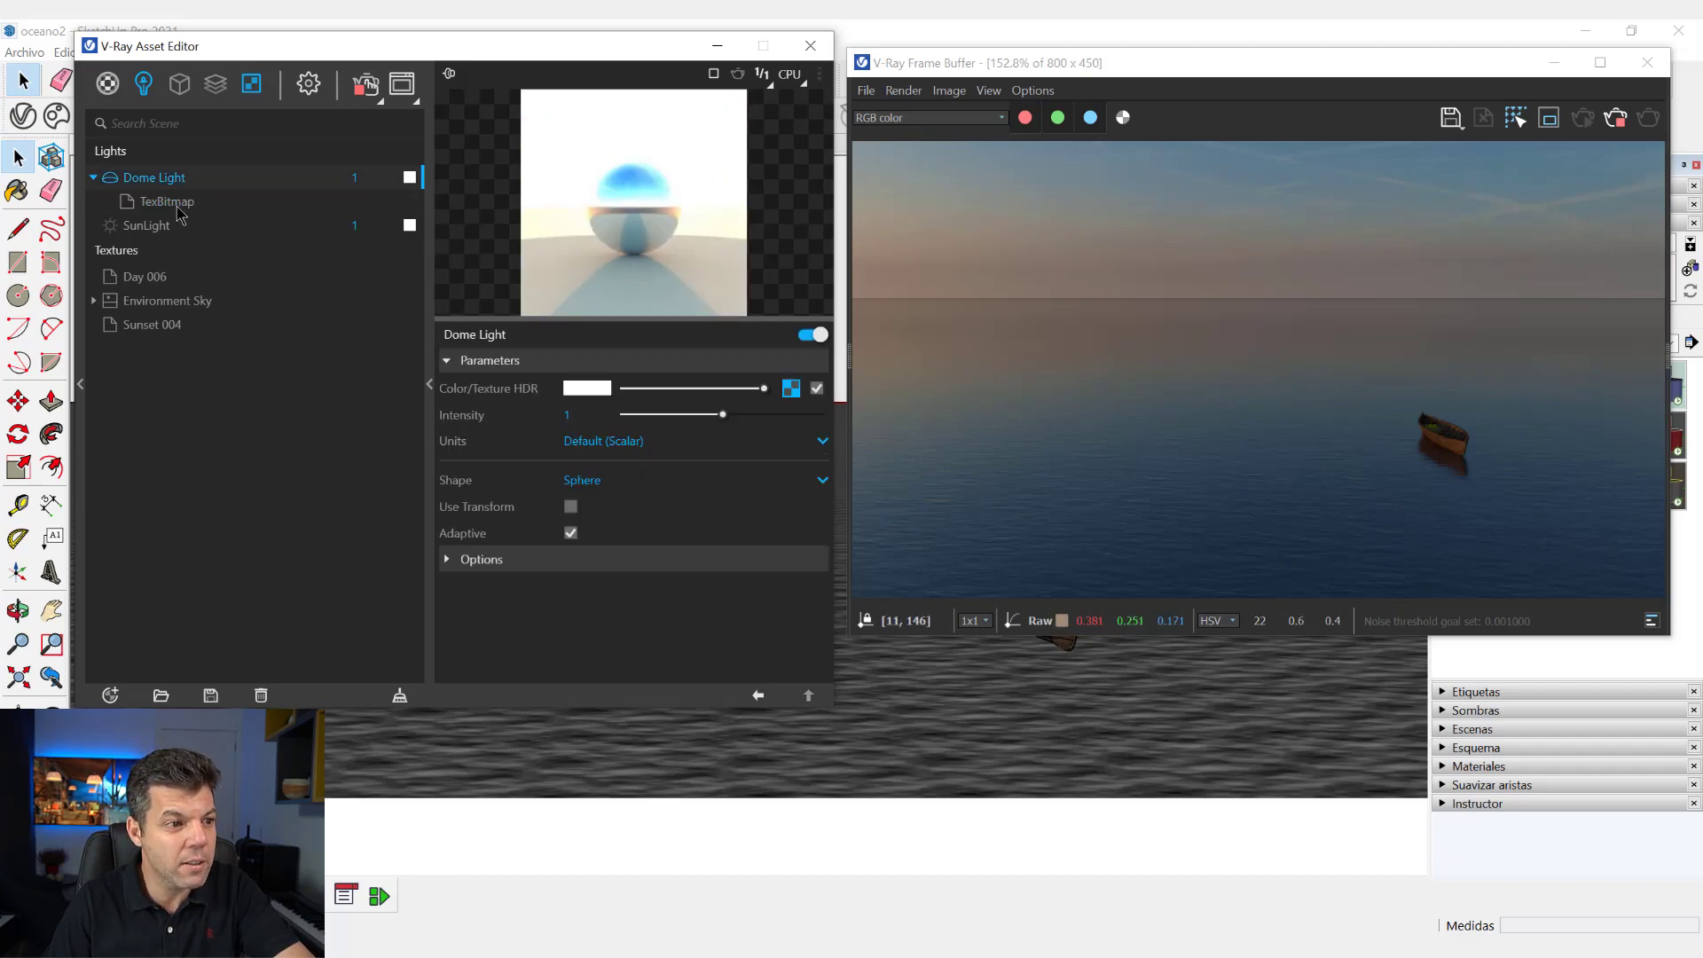
{"action": "left_click", "coordinate": [167, 203]}
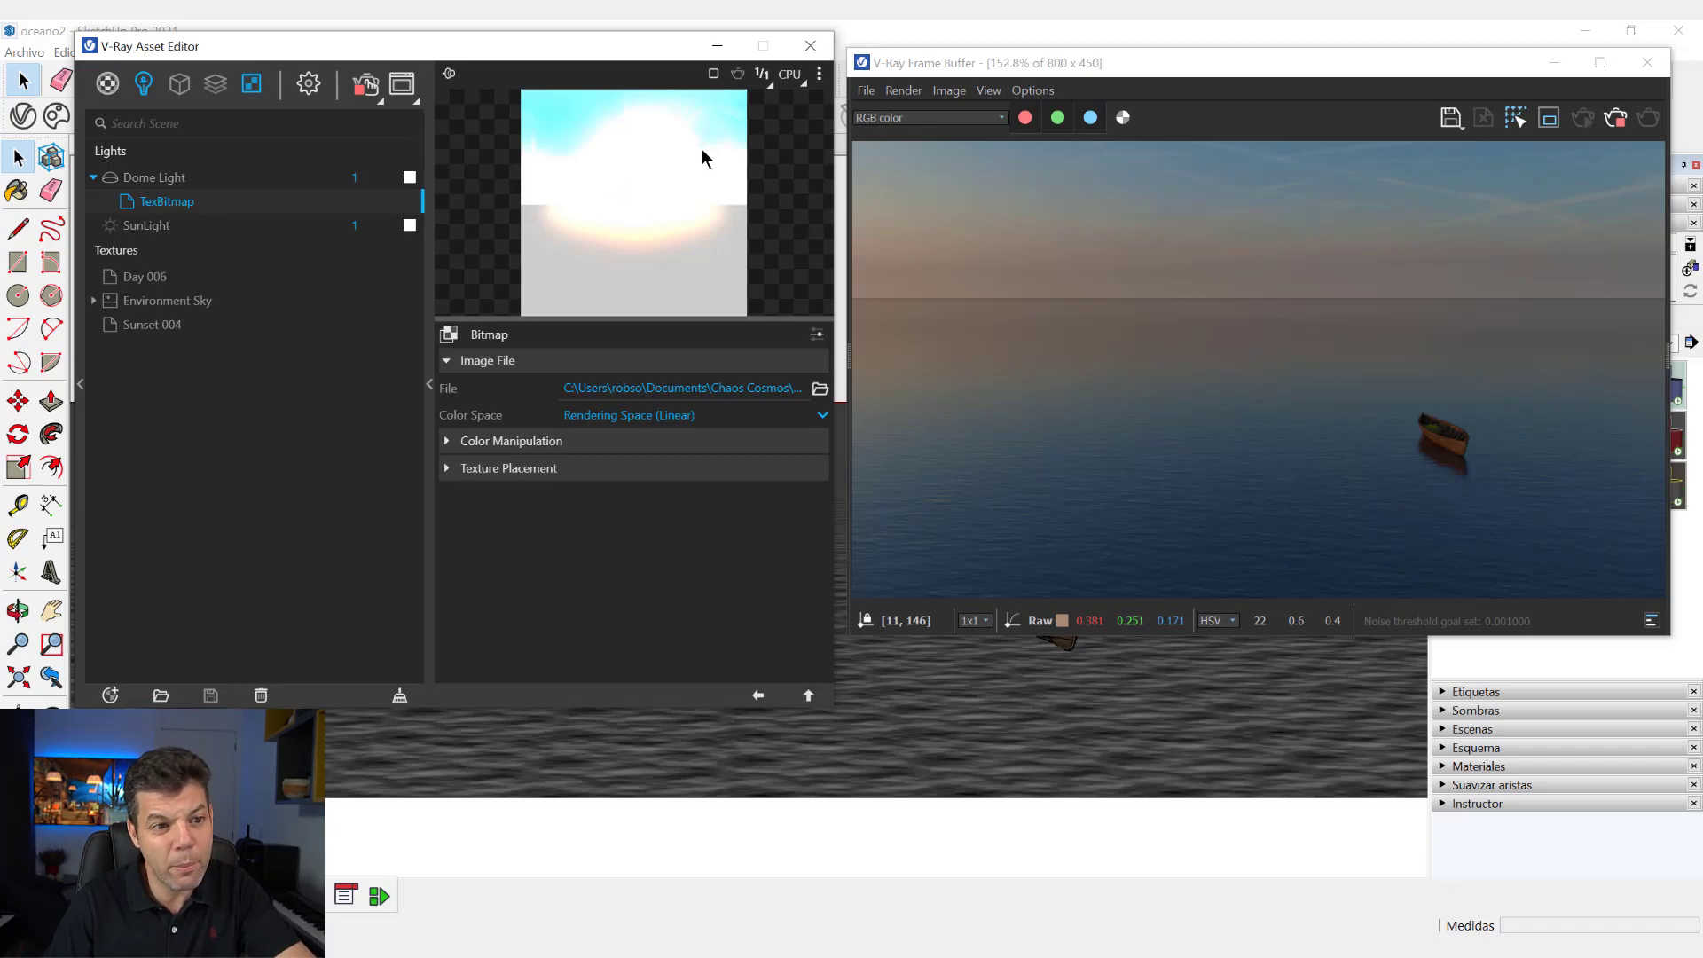
Step: Test dome HDR Rotate H values 50, -10 and -50, settling on -80
{"action": "left_click", "coordinate": [494, 470]}
{"action": "type", "text": "50"}
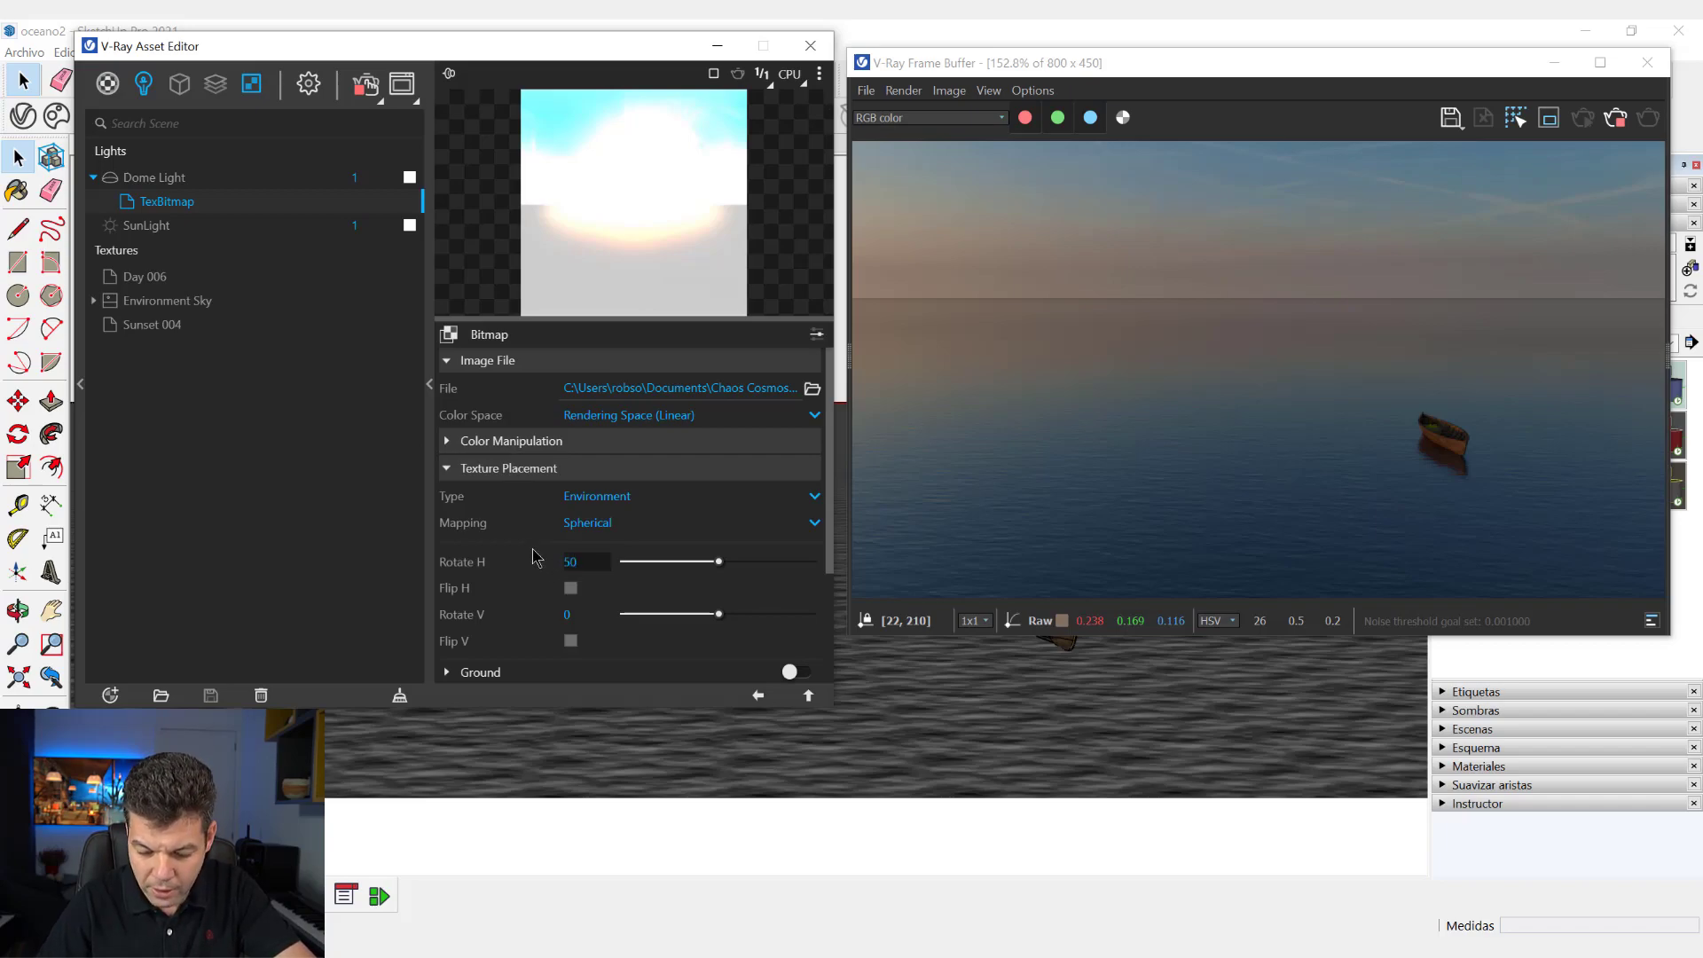
{"action": "key", "text": "Return"}
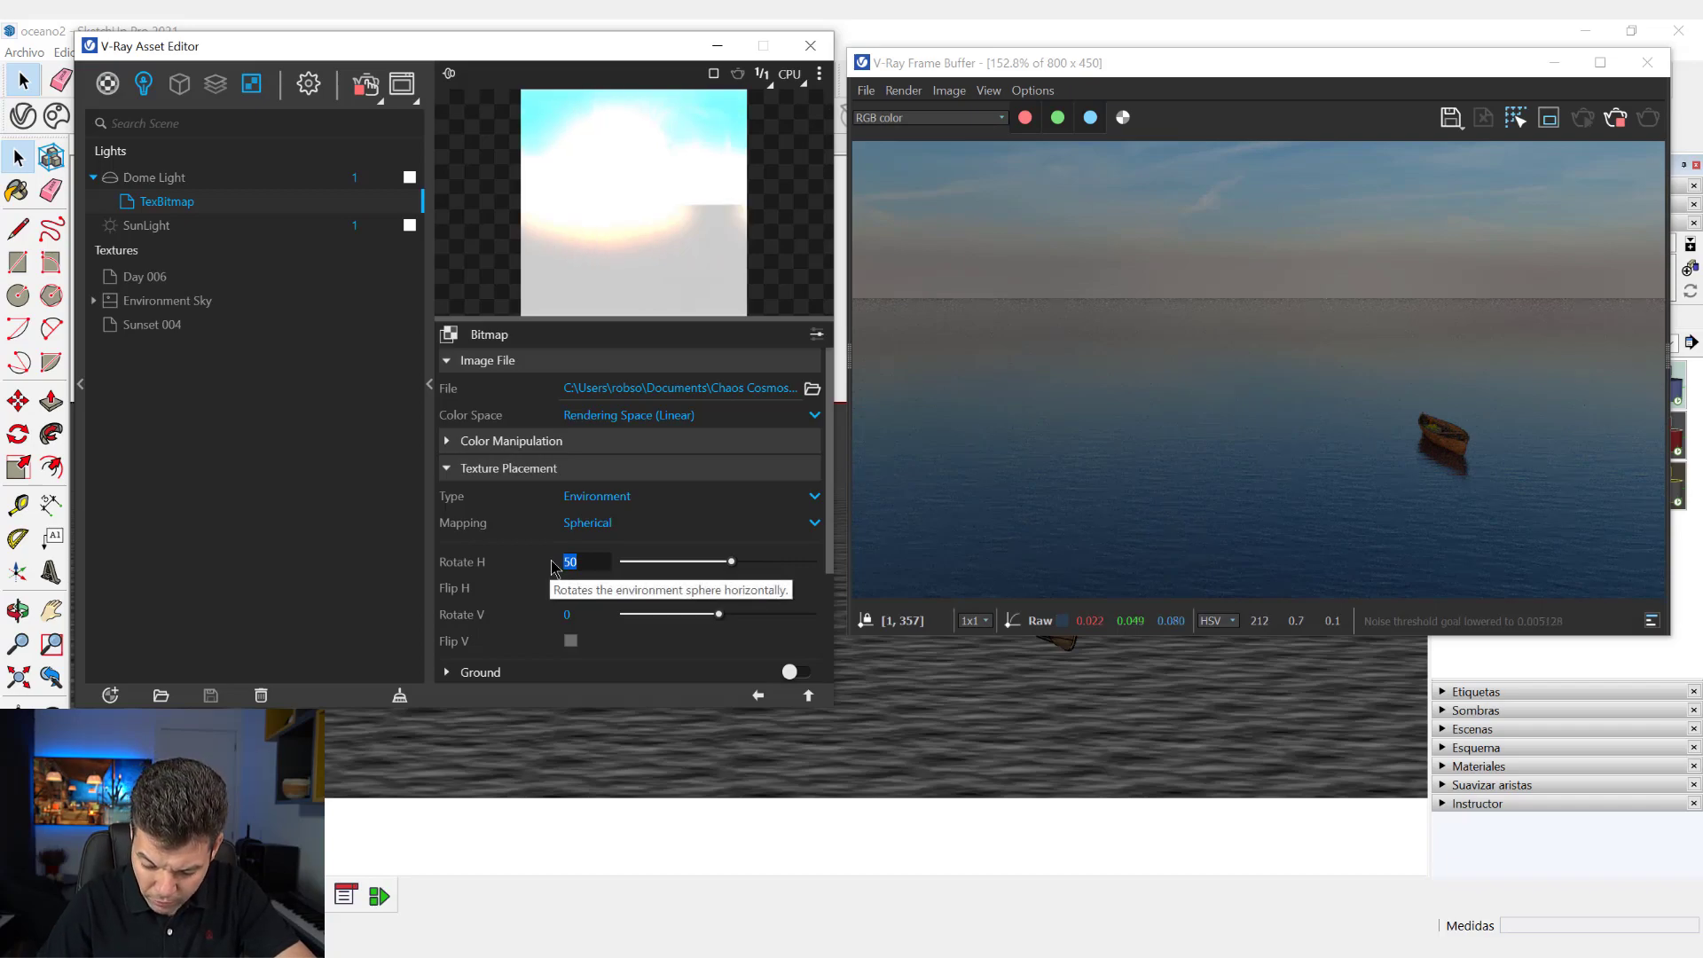
{"action": "type", "text": "100"}
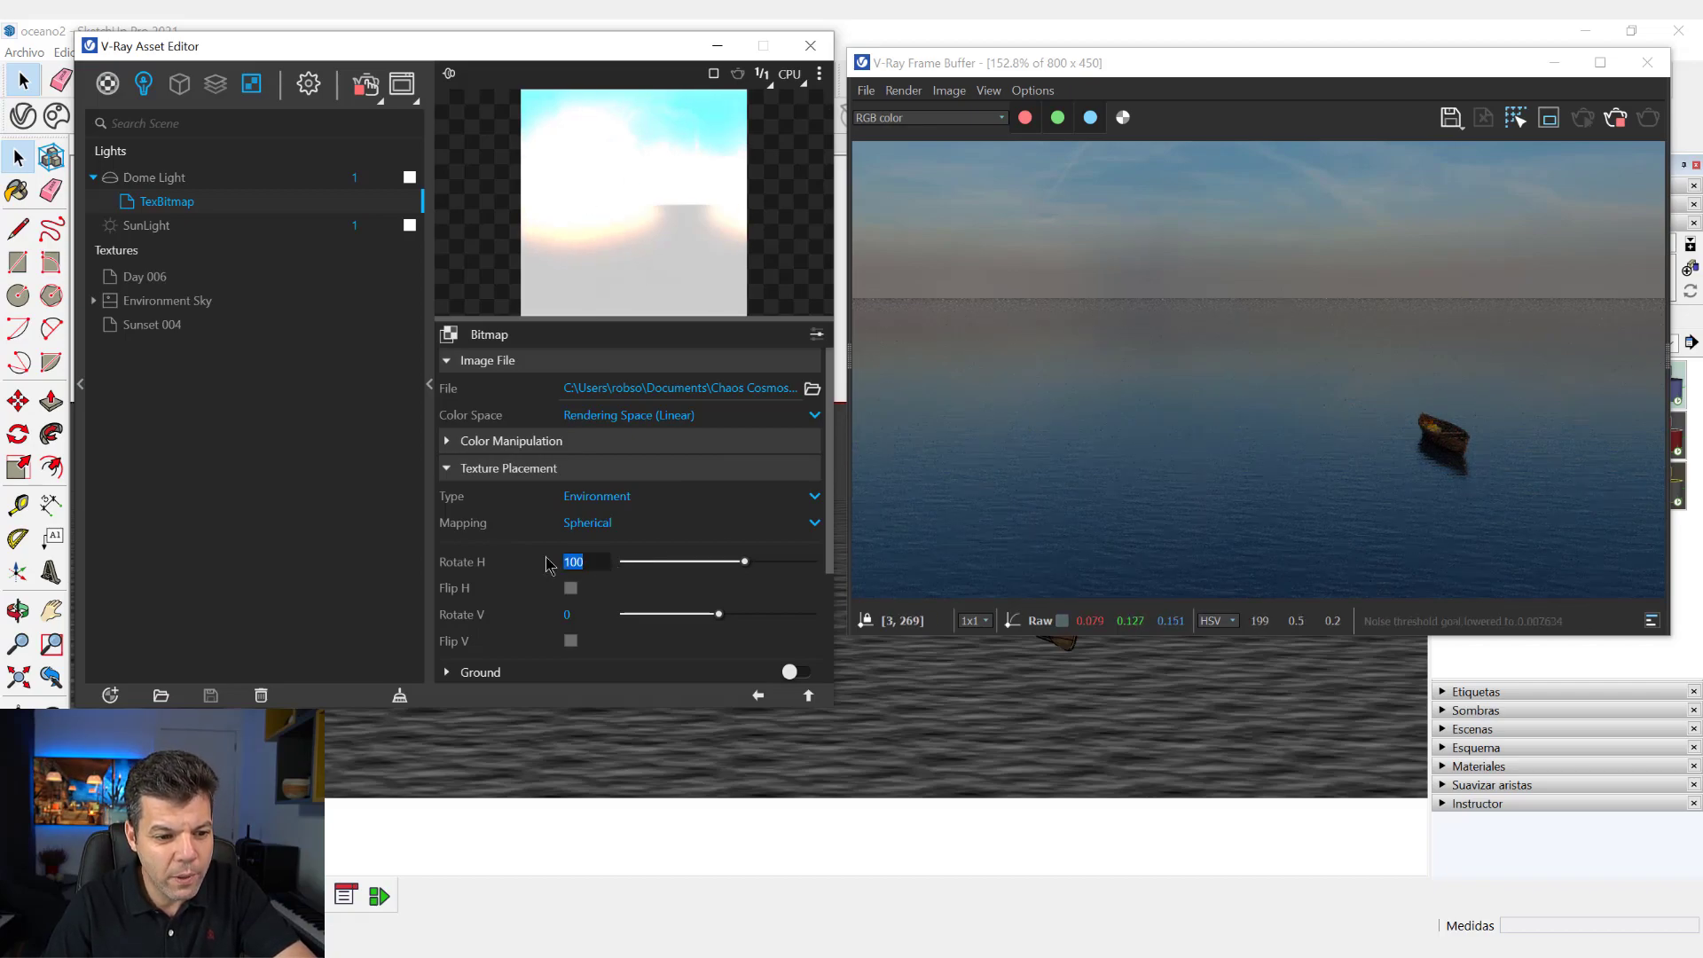
{"action": "key", "text": "BackSpace"}
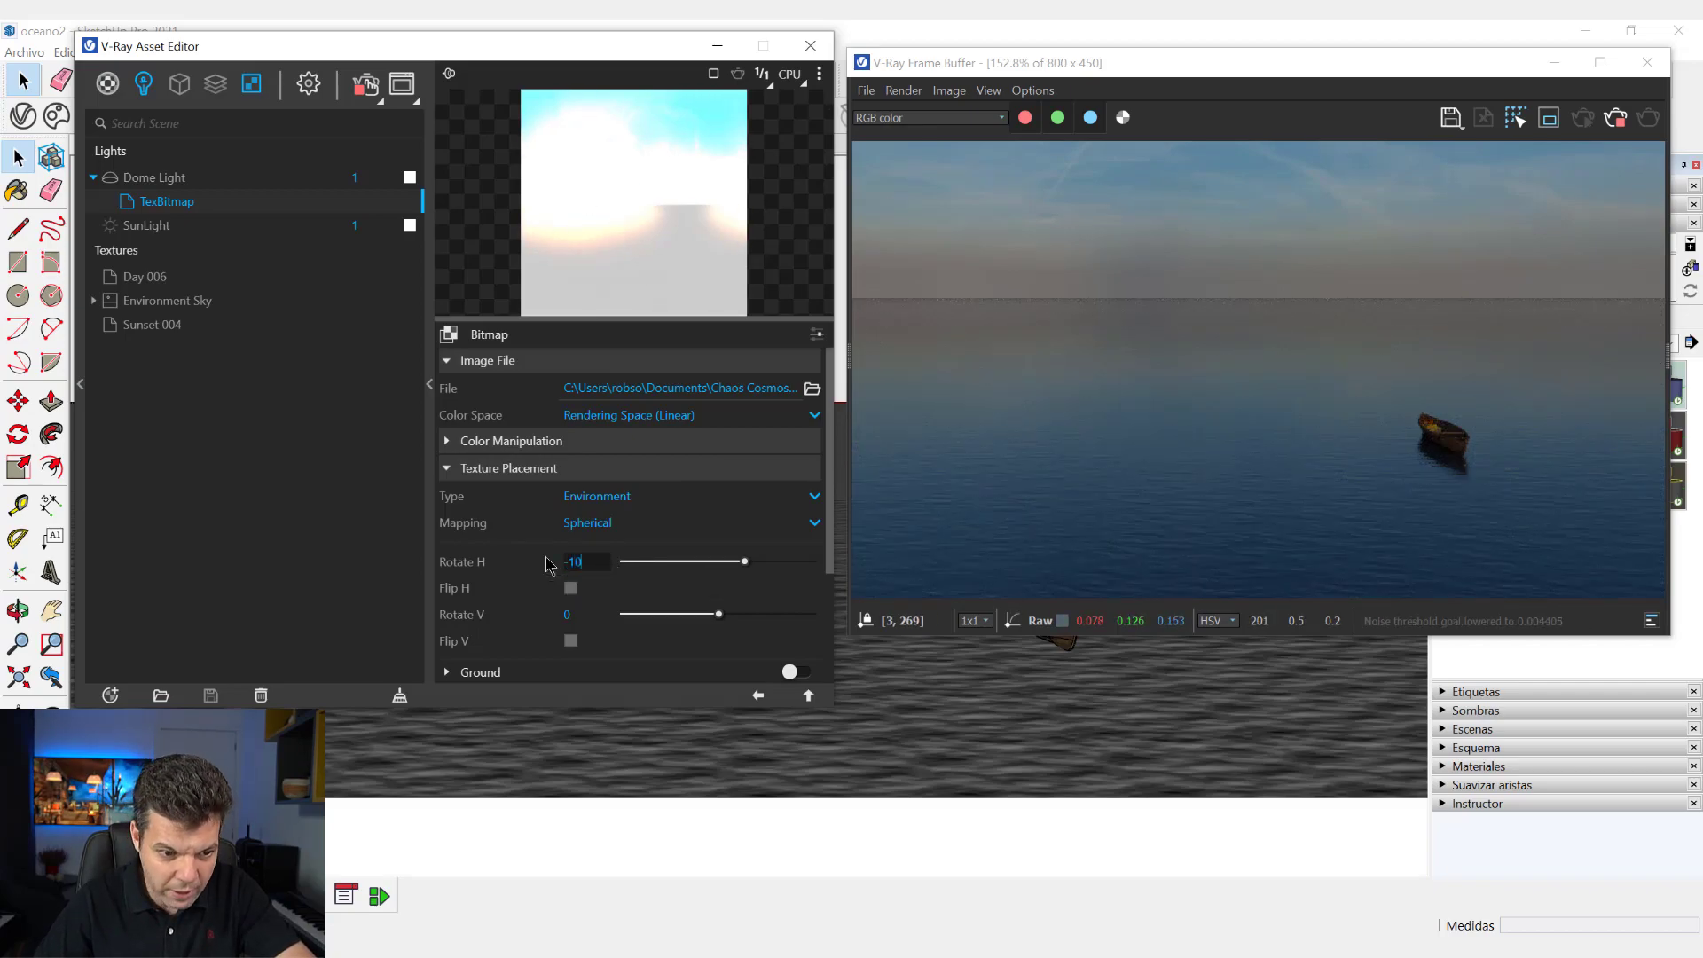
{"action": "key", "text": "Return"}
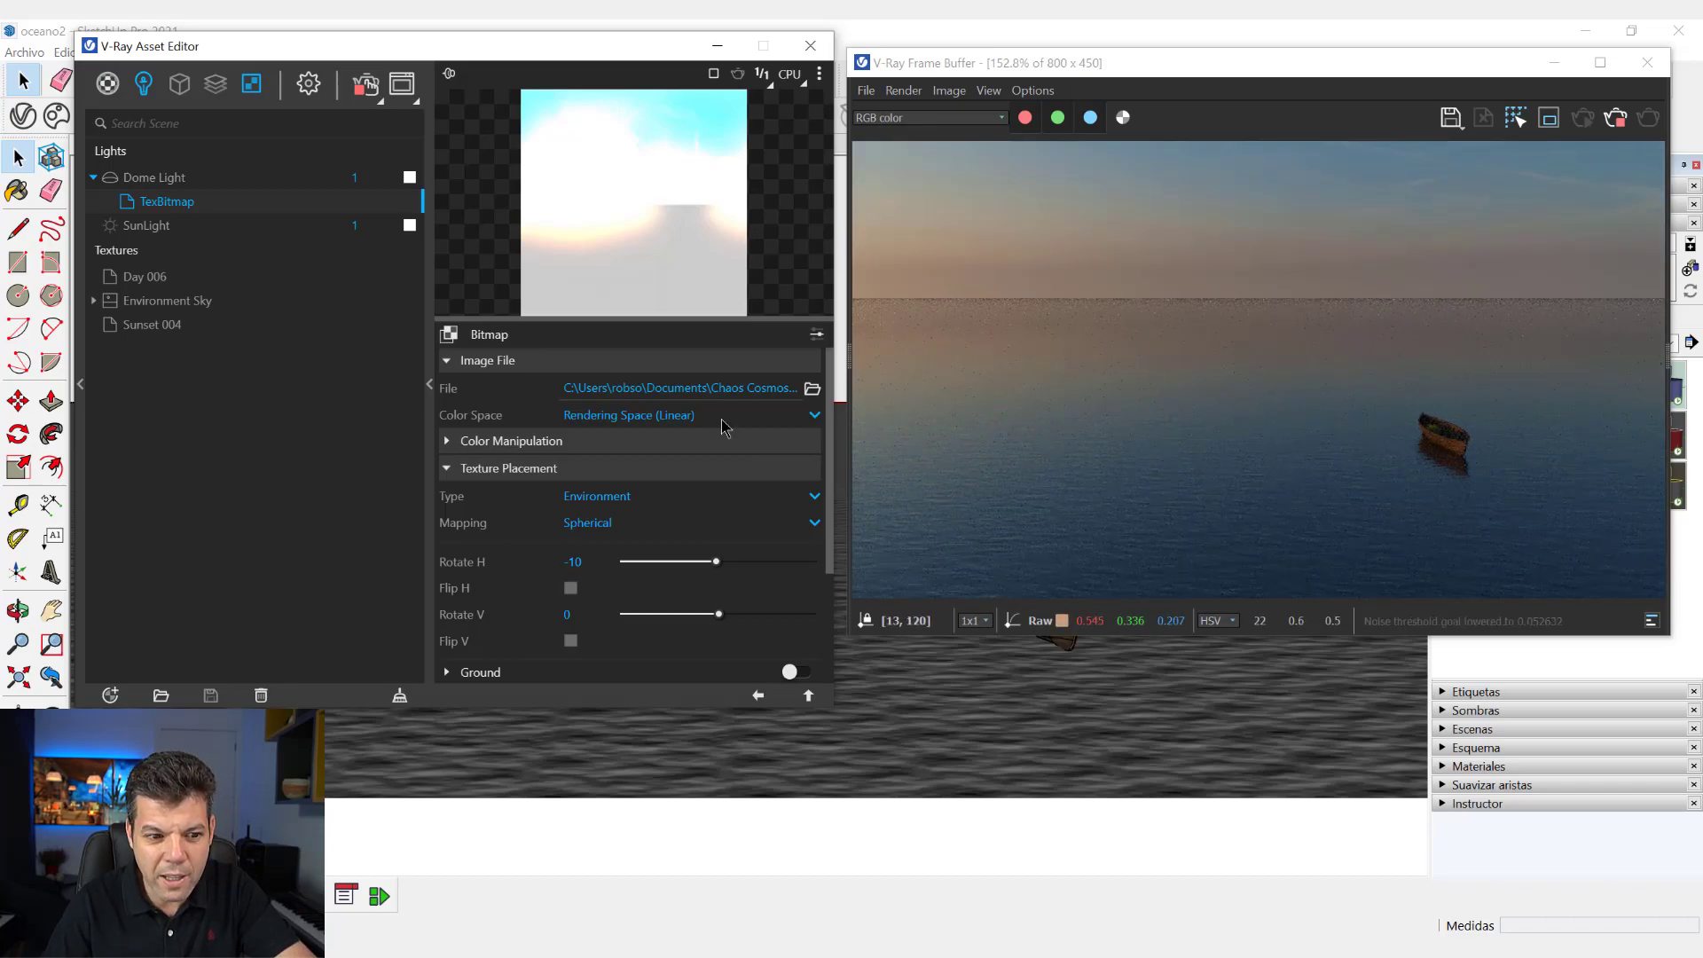
{"action": "left_click_drag", "start_coordinate": [588, 562], "coordinate": [571, 562]}
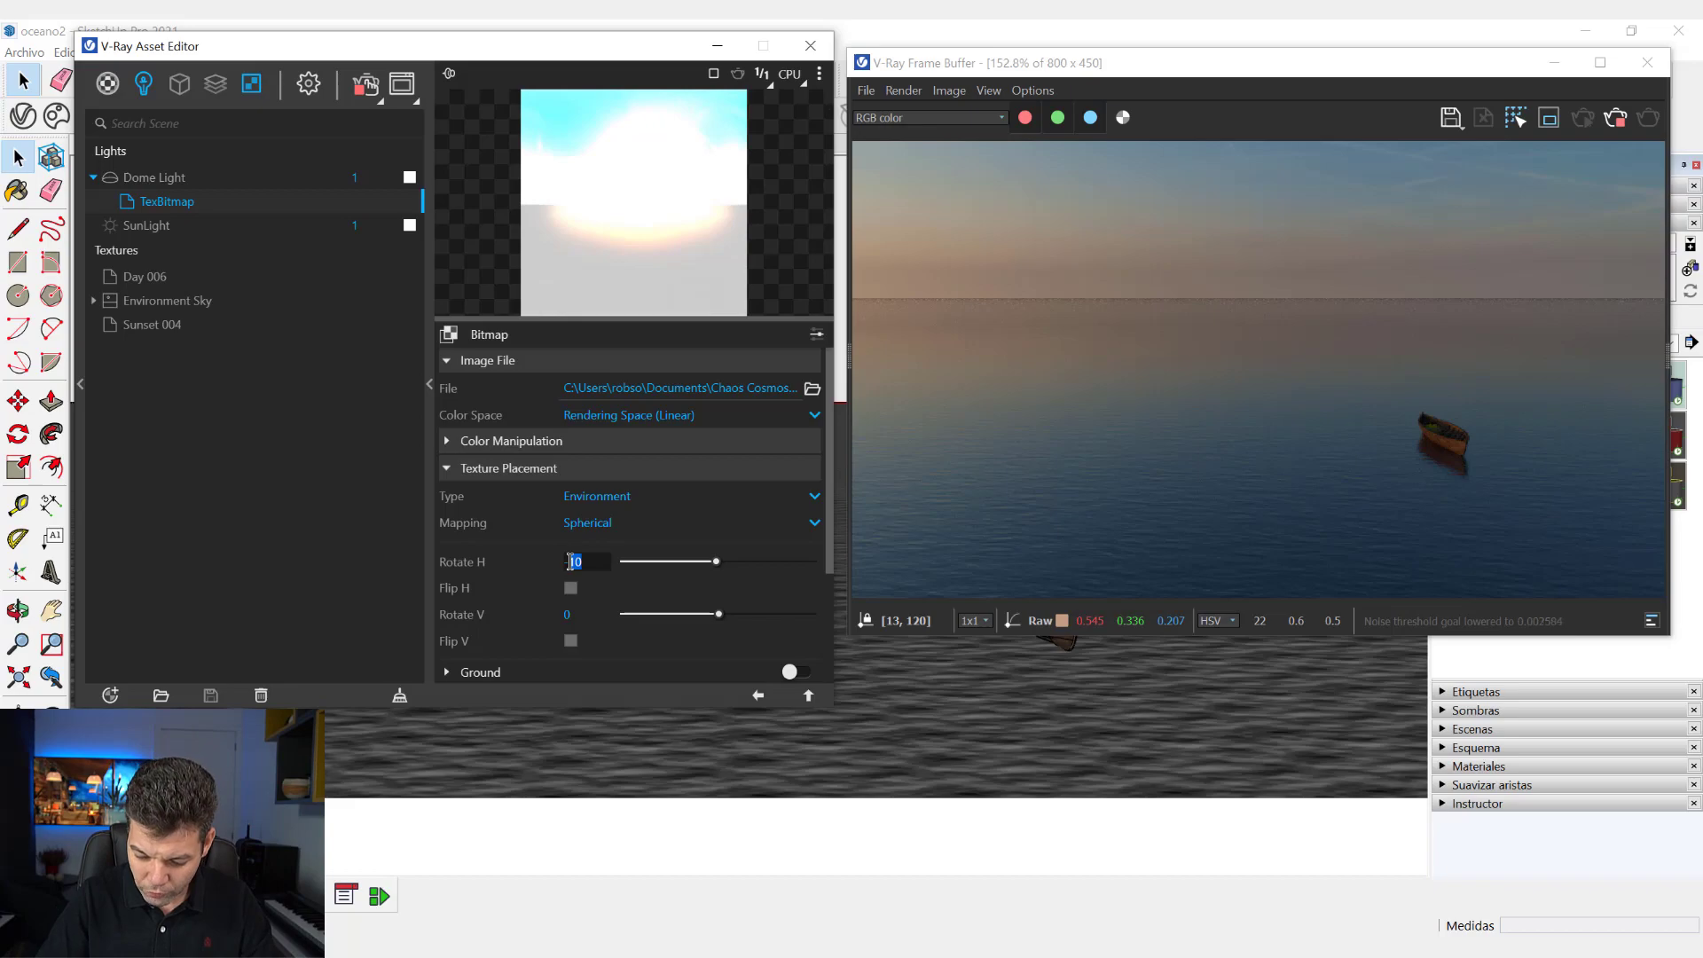
{"action": "type", "text": "-50"}
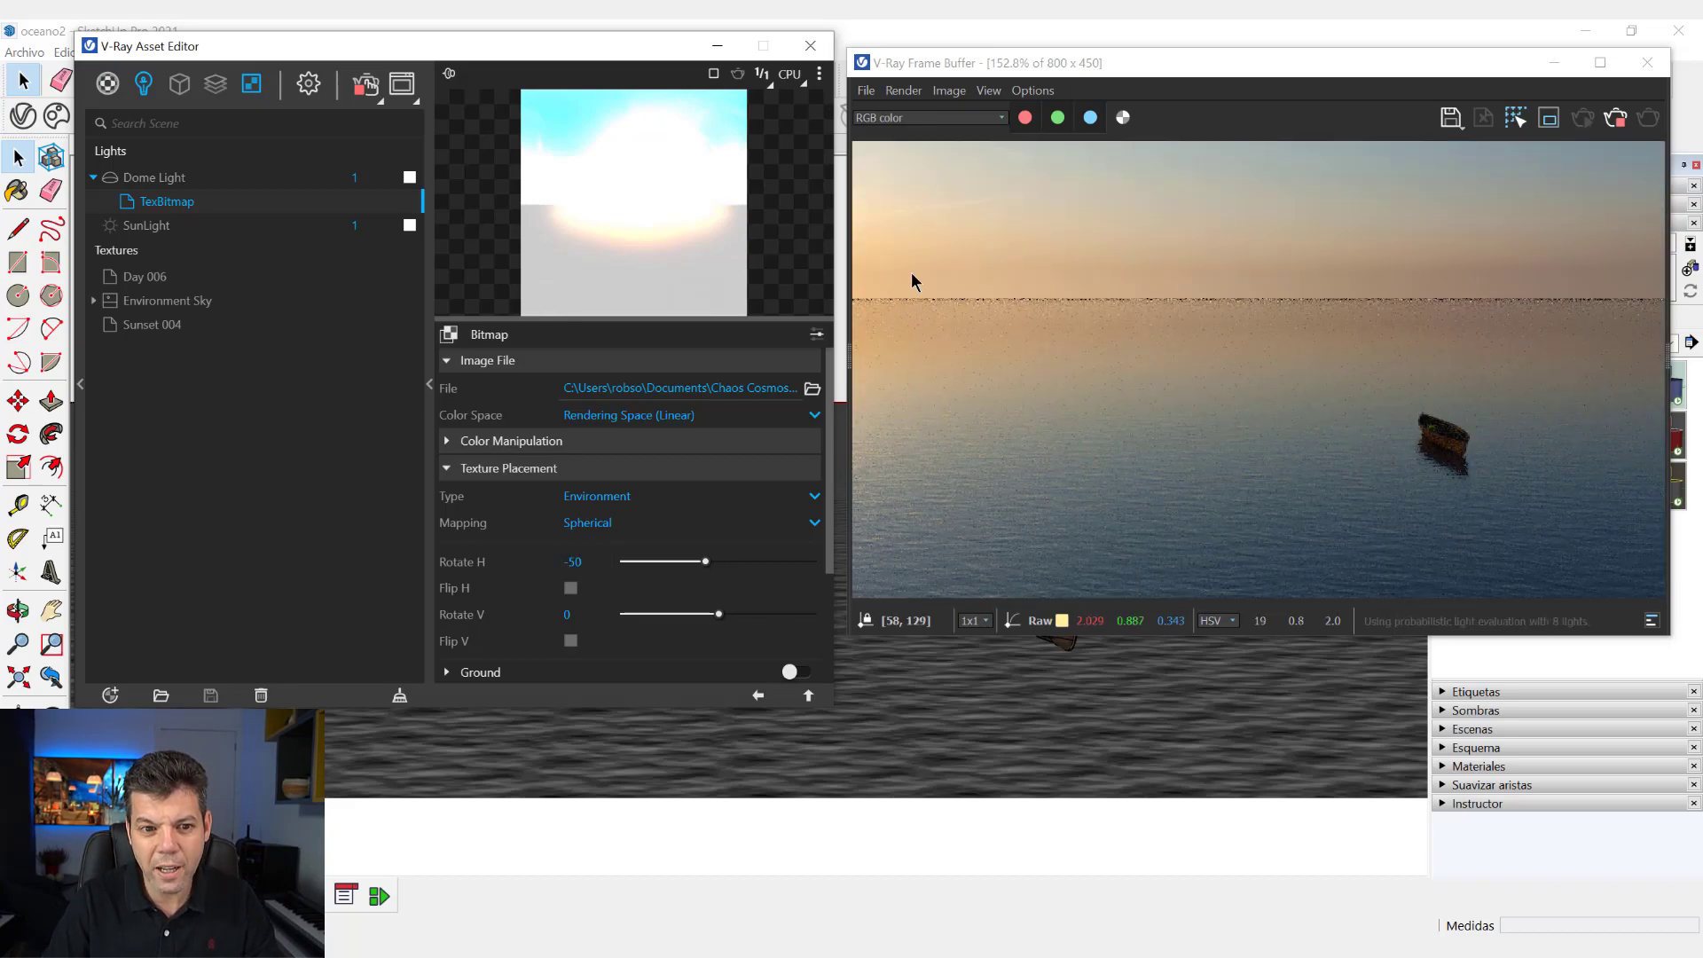
{"action": "type", "text": "-50"}
{"action": "key", "text": "Return"}
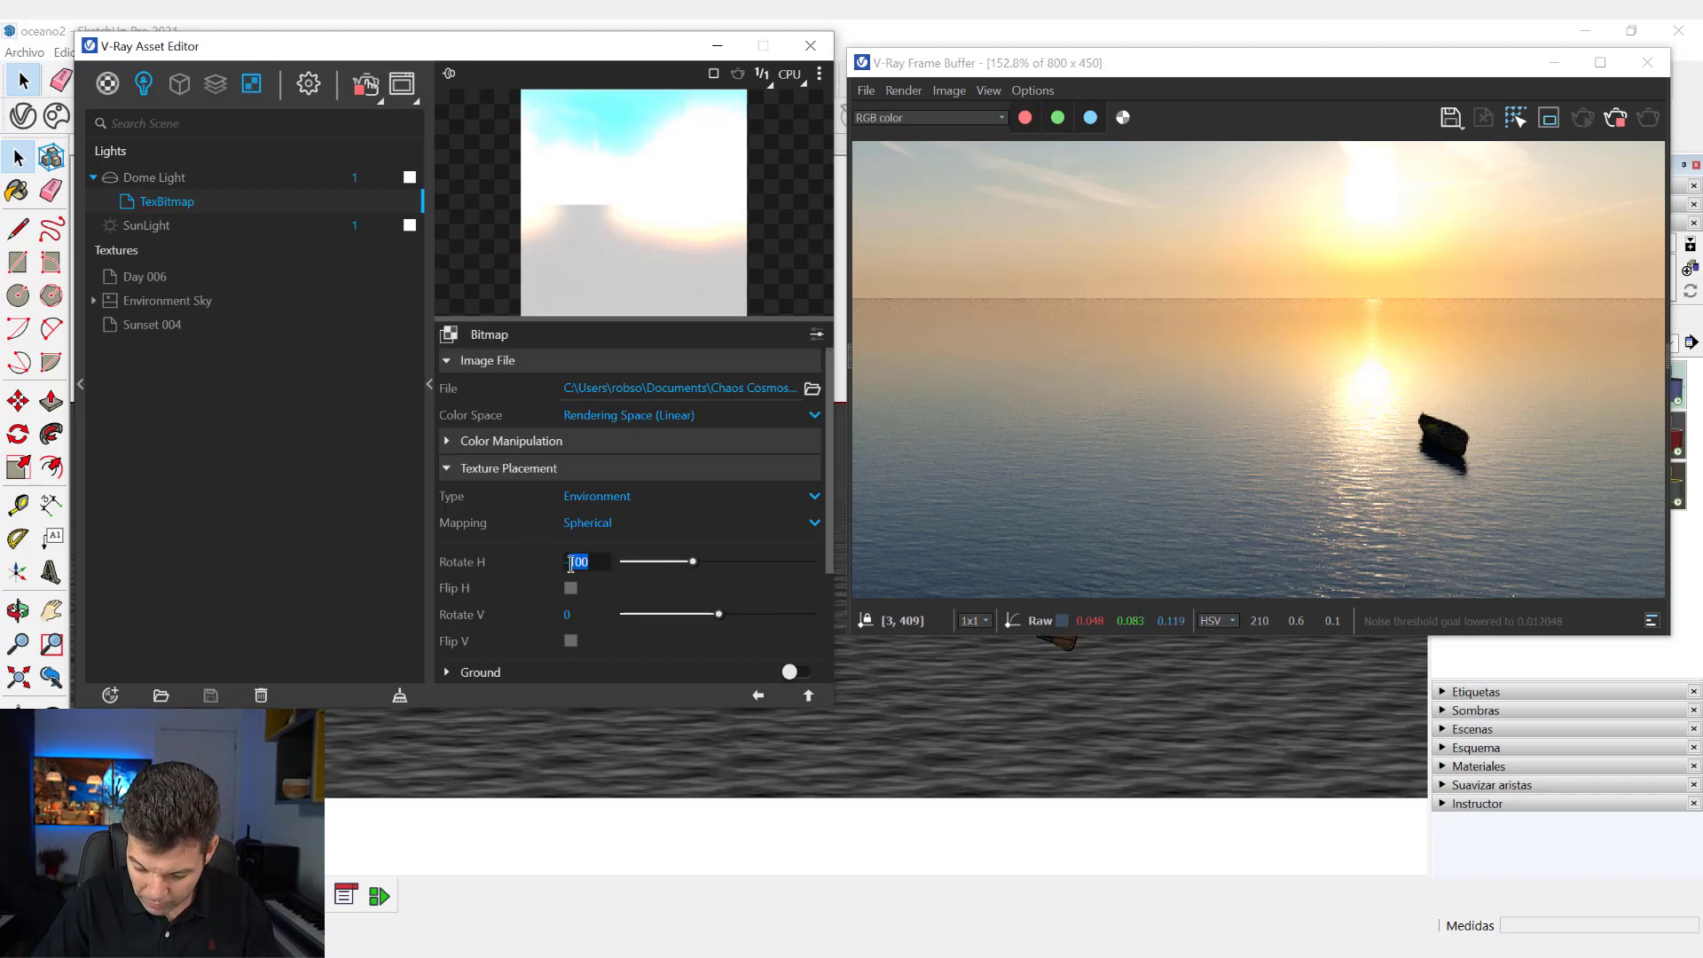
{"action": "type", "text": "-80"}
{"action": "key", "text": "Return"}
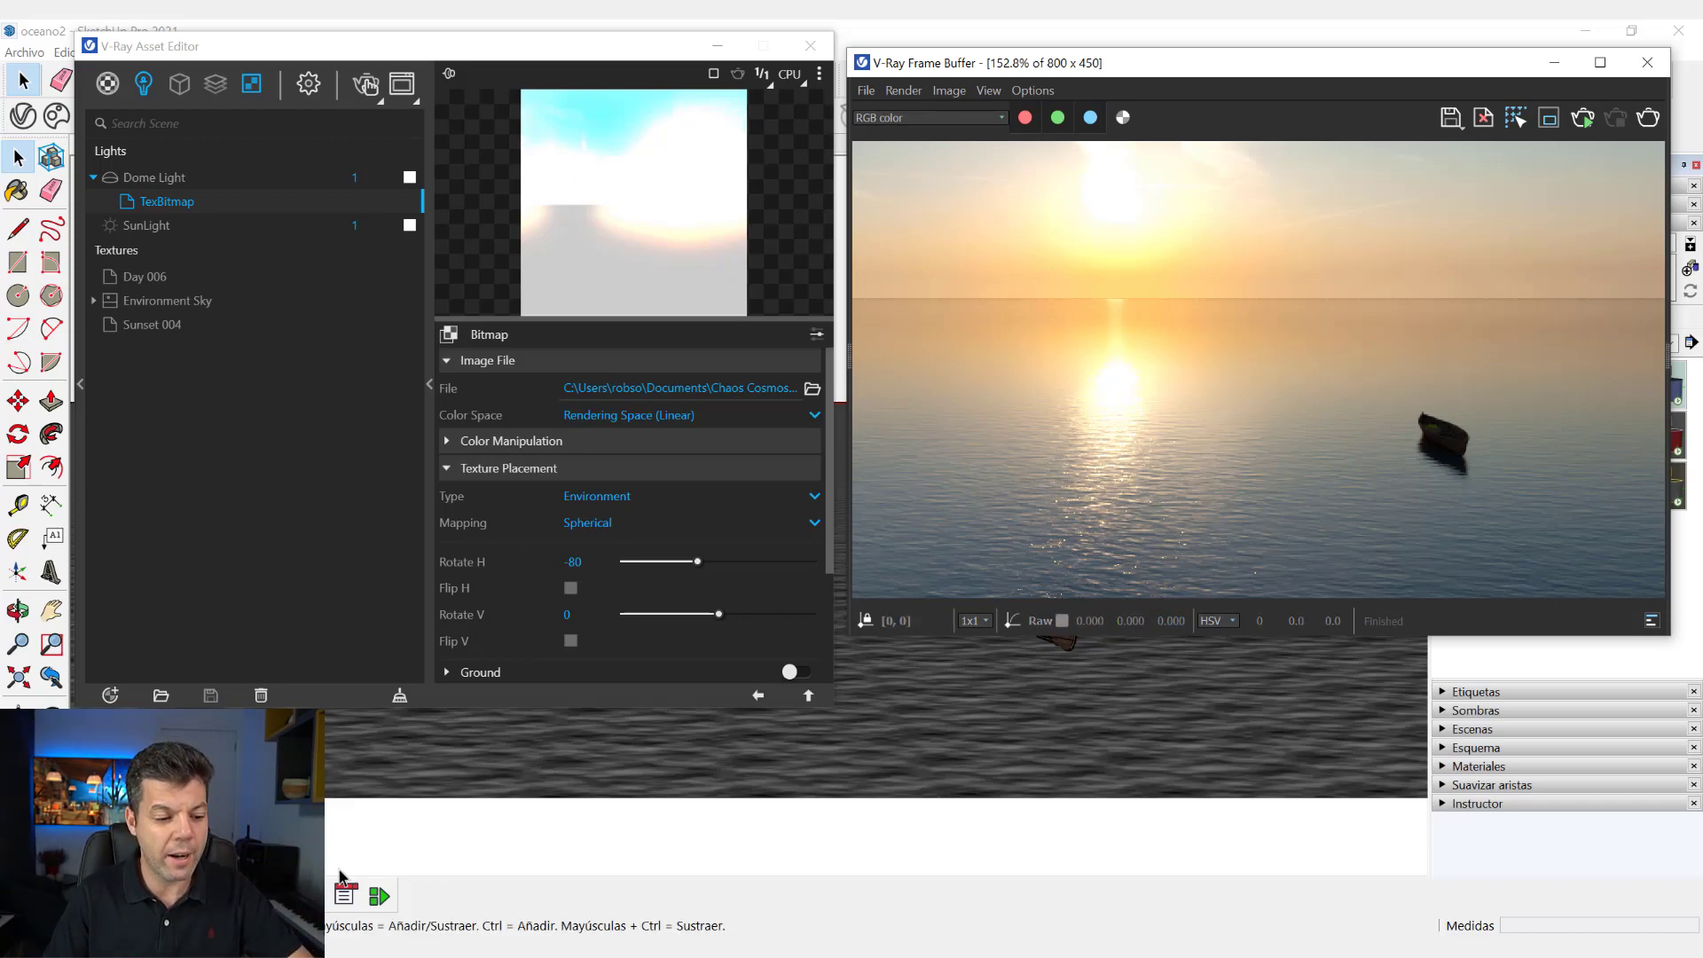
Step: Download the Day 010 HDRI from Cosmos's Day category and import it into the open SketchUp model
{"action": "left_click", "coordinate": [57, 116]}
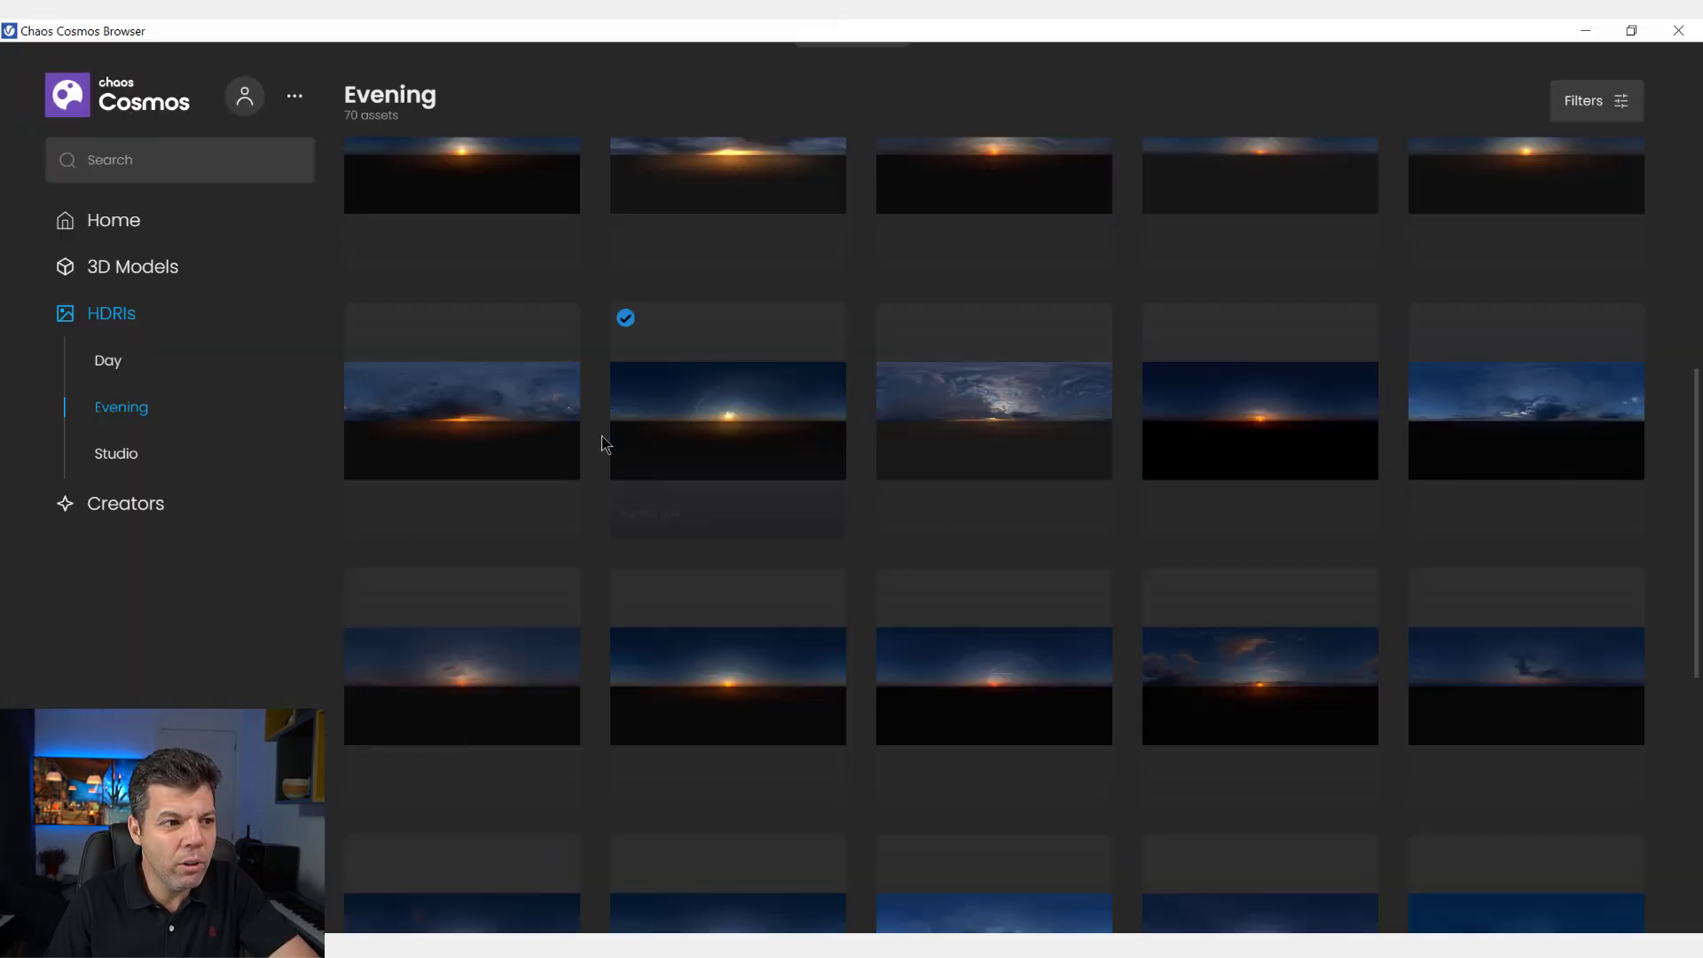
{"action": "scroll", "coordinate": [911, 382], "scroll_direction": "down", "scroll_amount": 3}
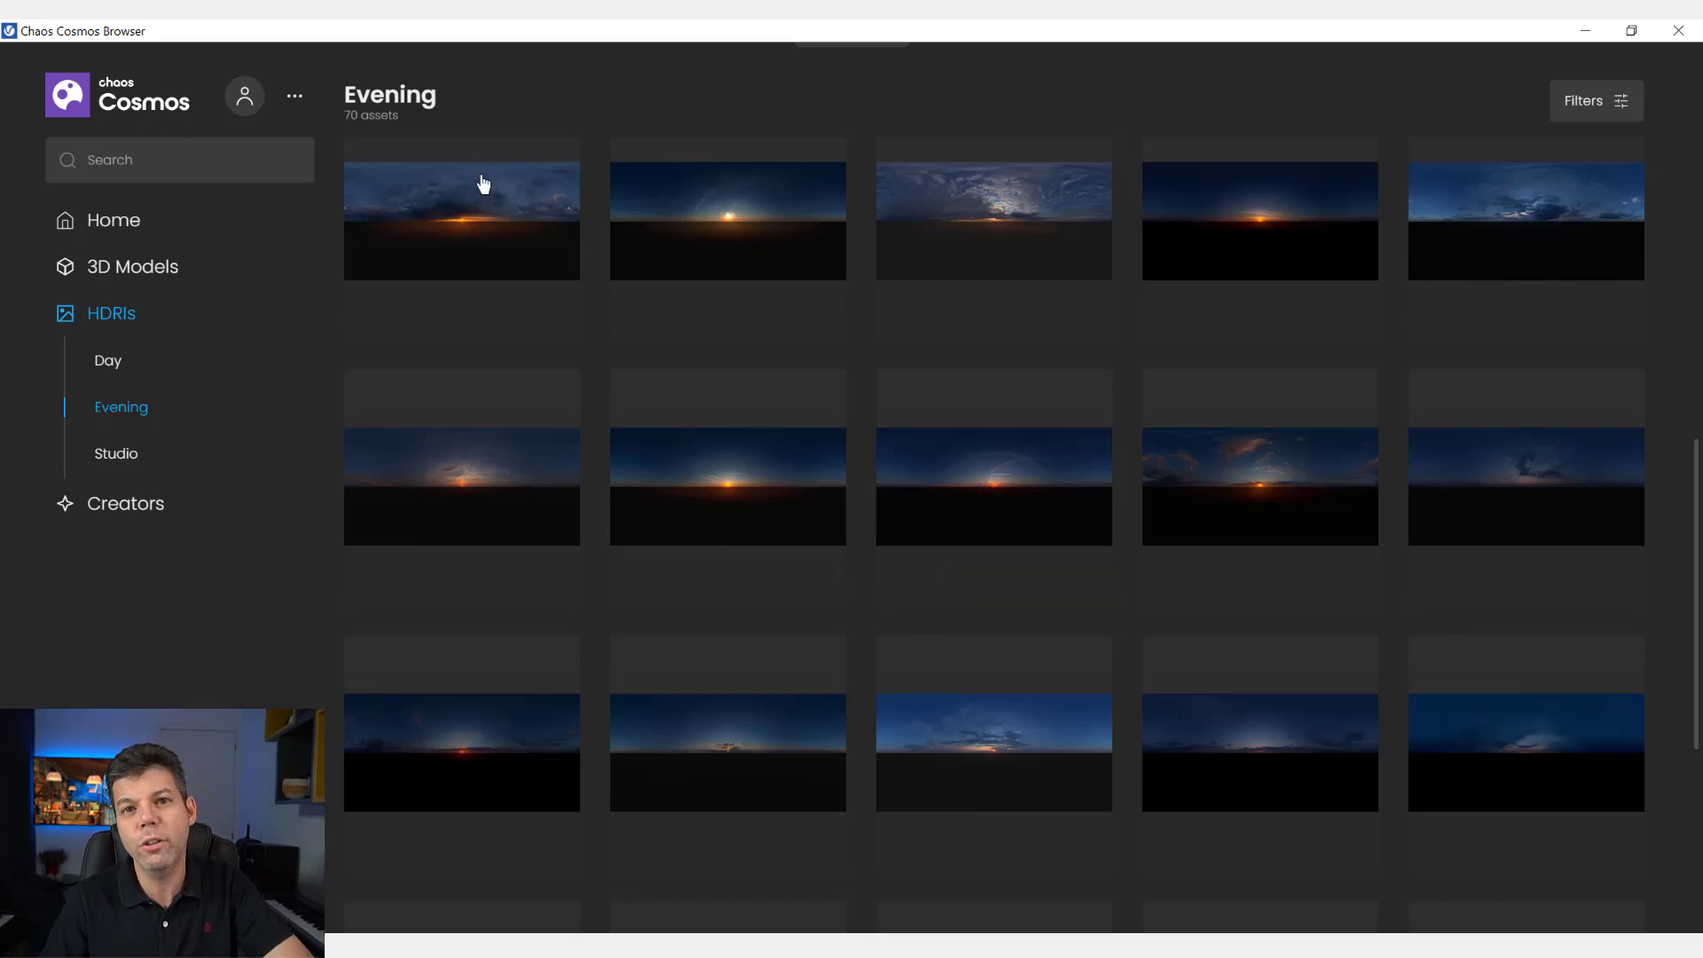
{"action": "scroll", "coordinate": [1252, 590], "scroll_direction": "down", "scroll_amount": 3}
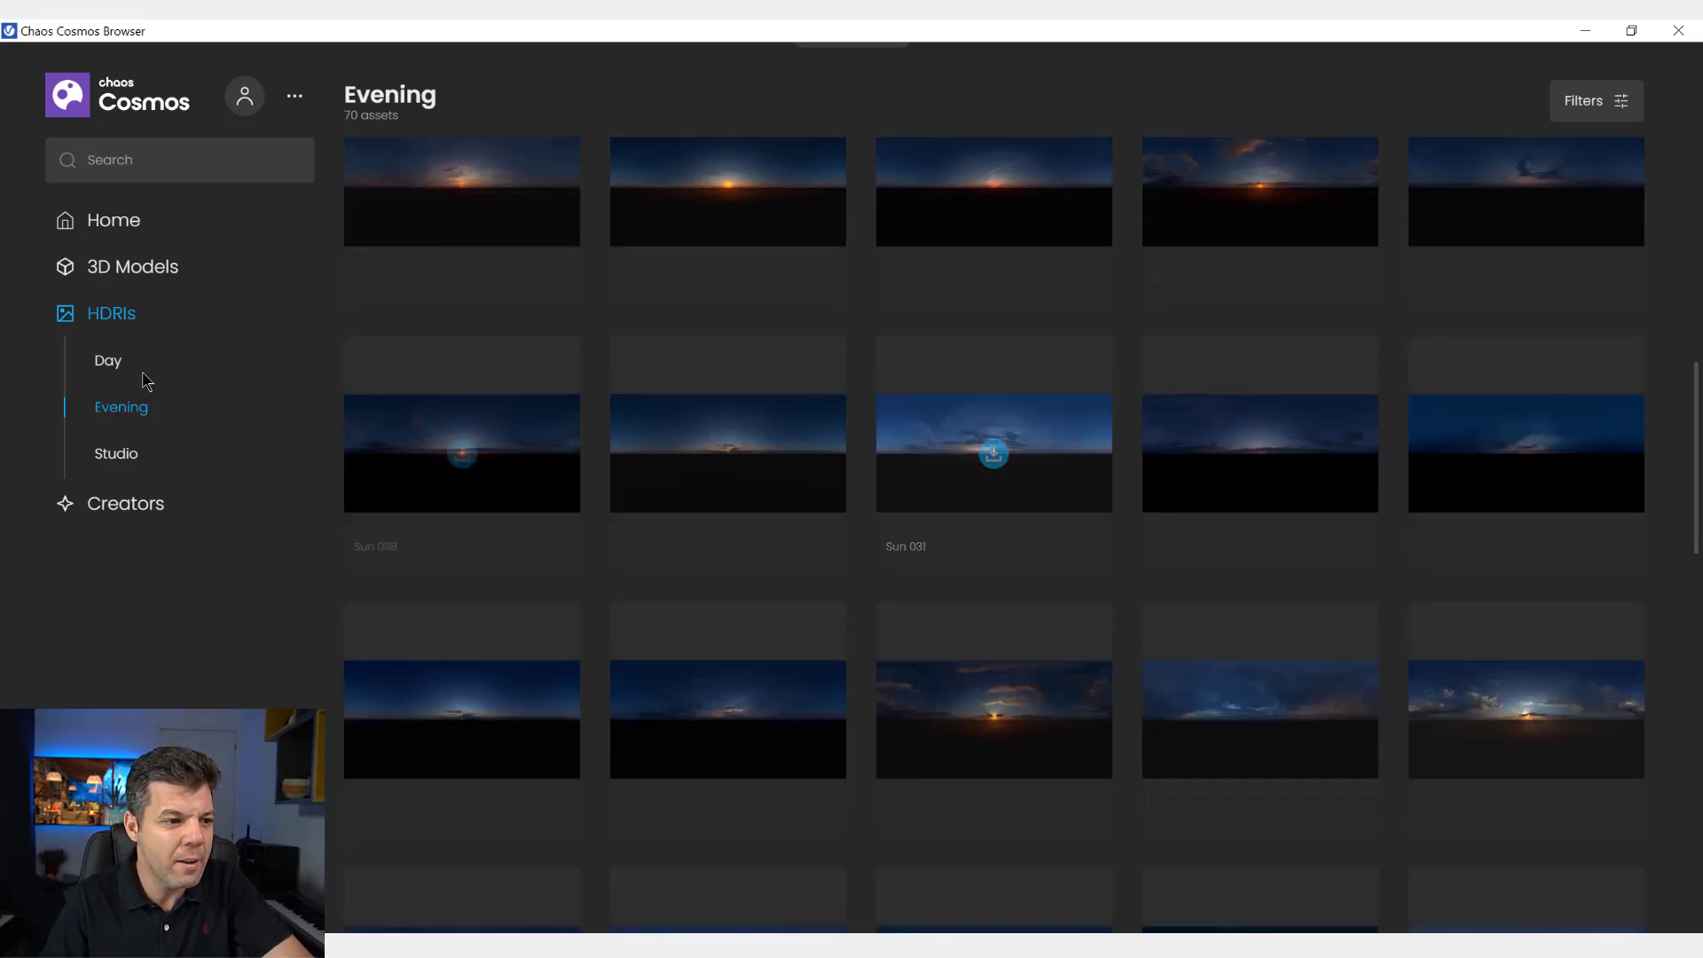
{"action": "left_click", "coordinate": [109, 371]}
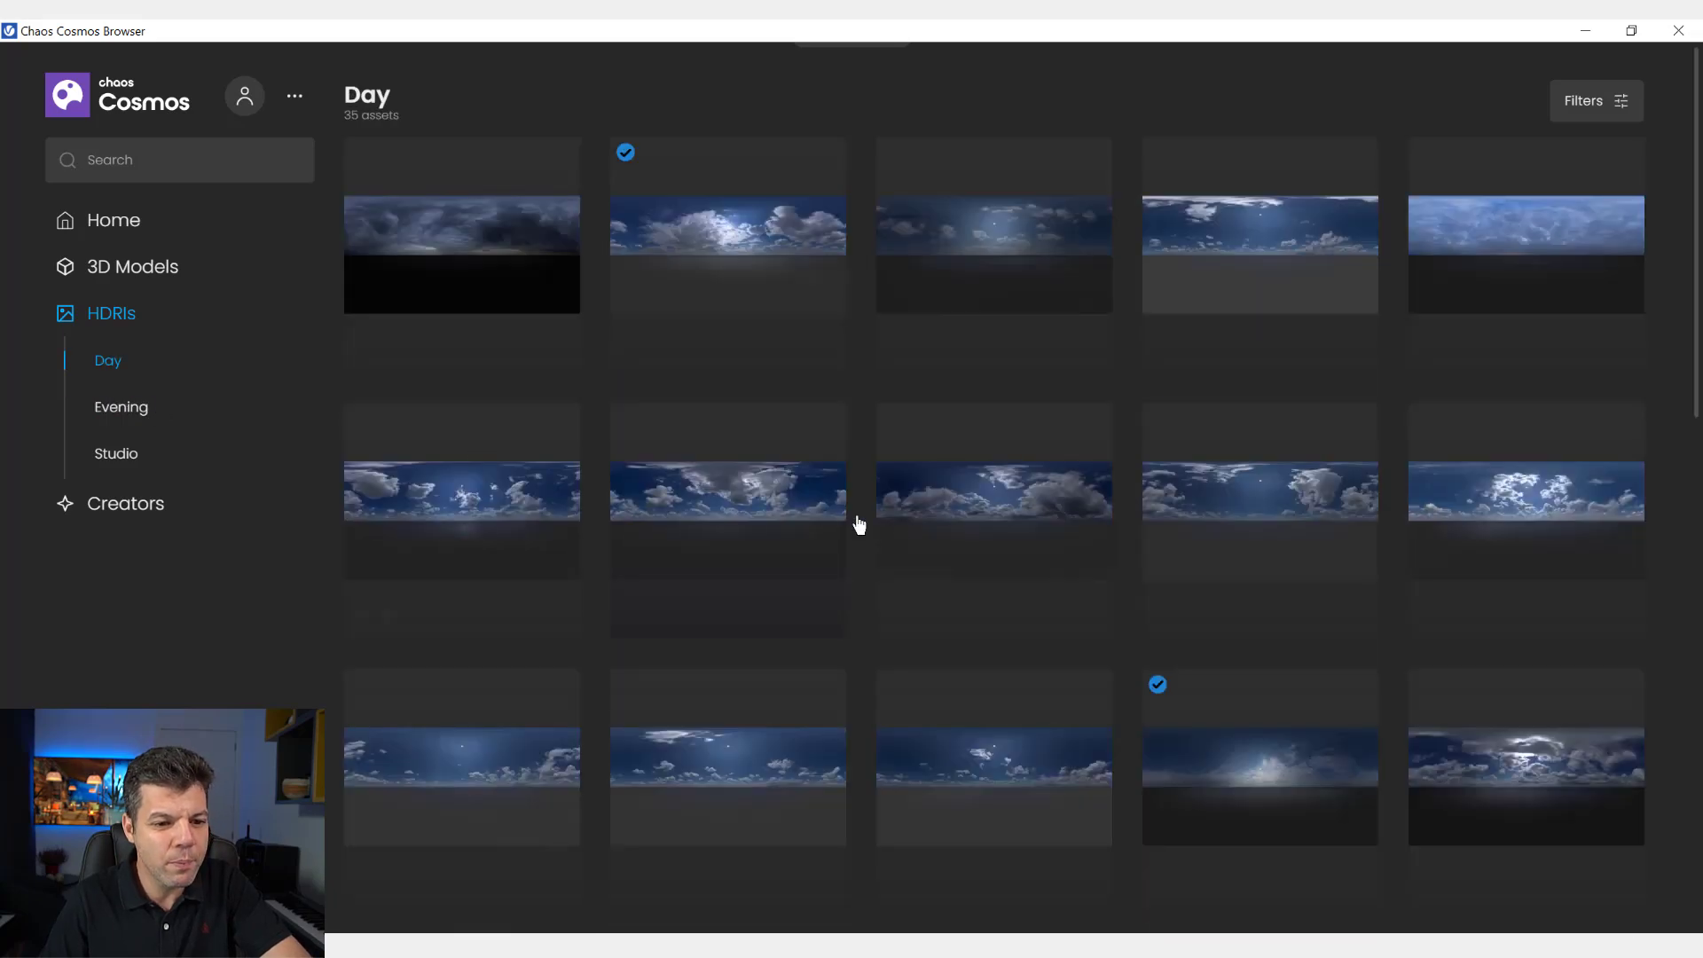
{"action": "scroll", "coordinate": [908, 525], "scroll_direction": "down", "scroll_amount": 3}
{"action": "scroll", "coordinate": [1118, 524], "scroll_direction": "down", "scroll_amount": 3}
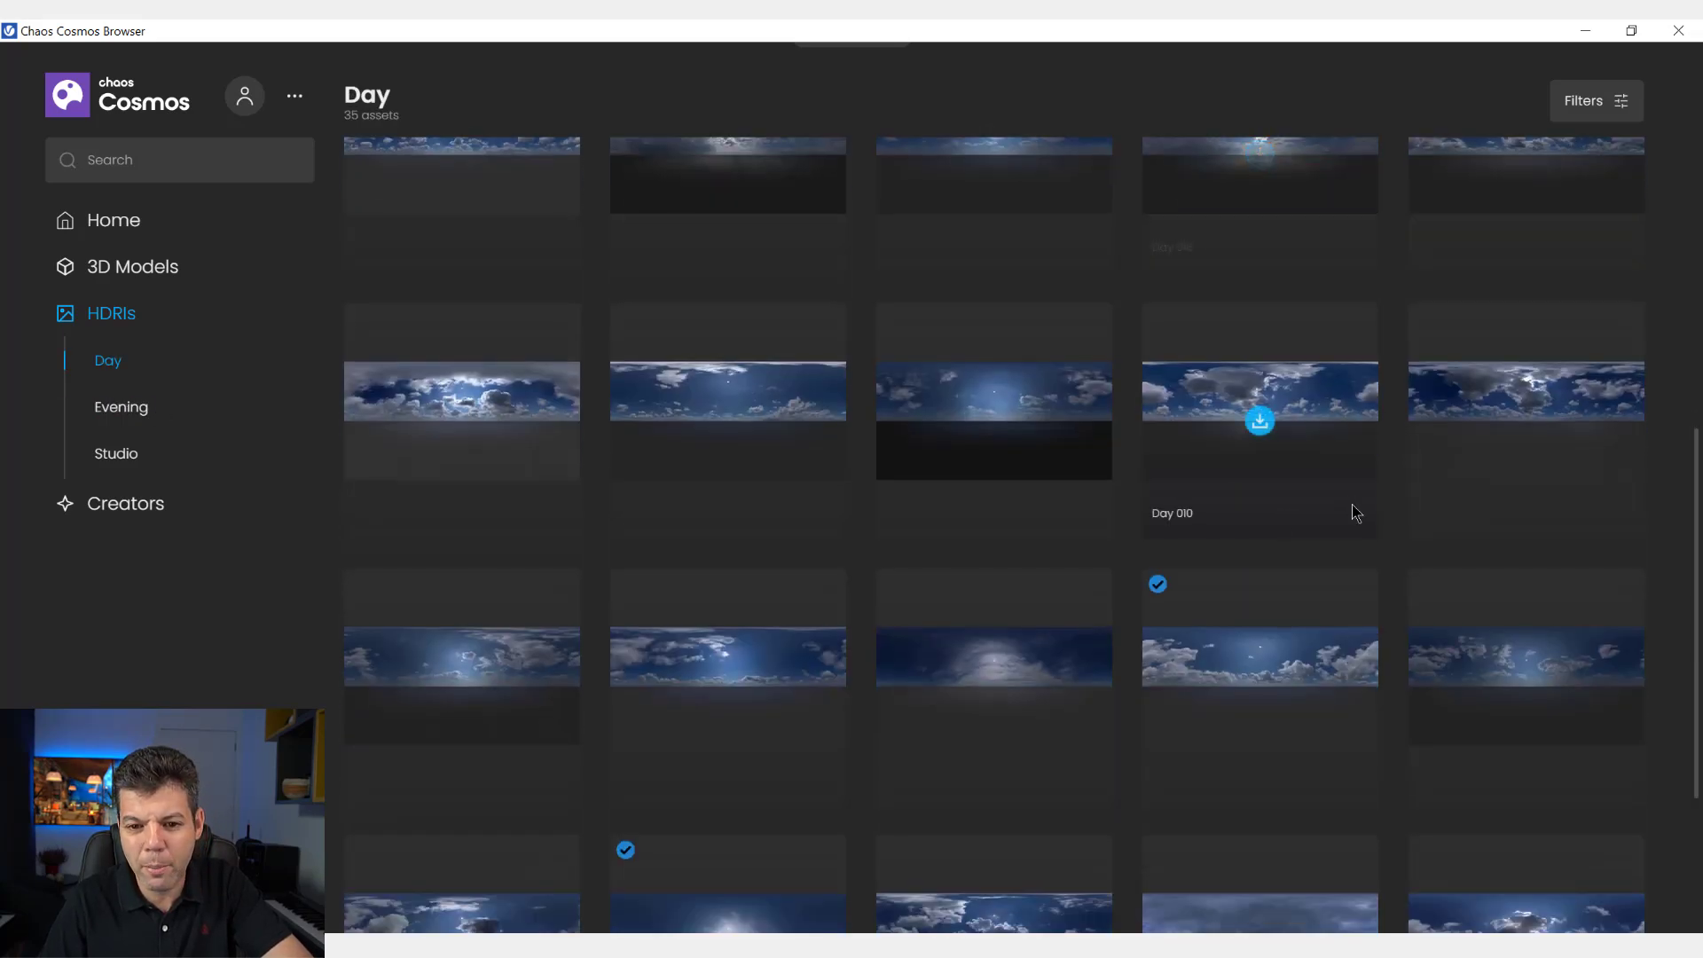
{"action": "scroll", "coordinate": [1354, 513], "scroll_direction": "down", "scroll_amount": 1}
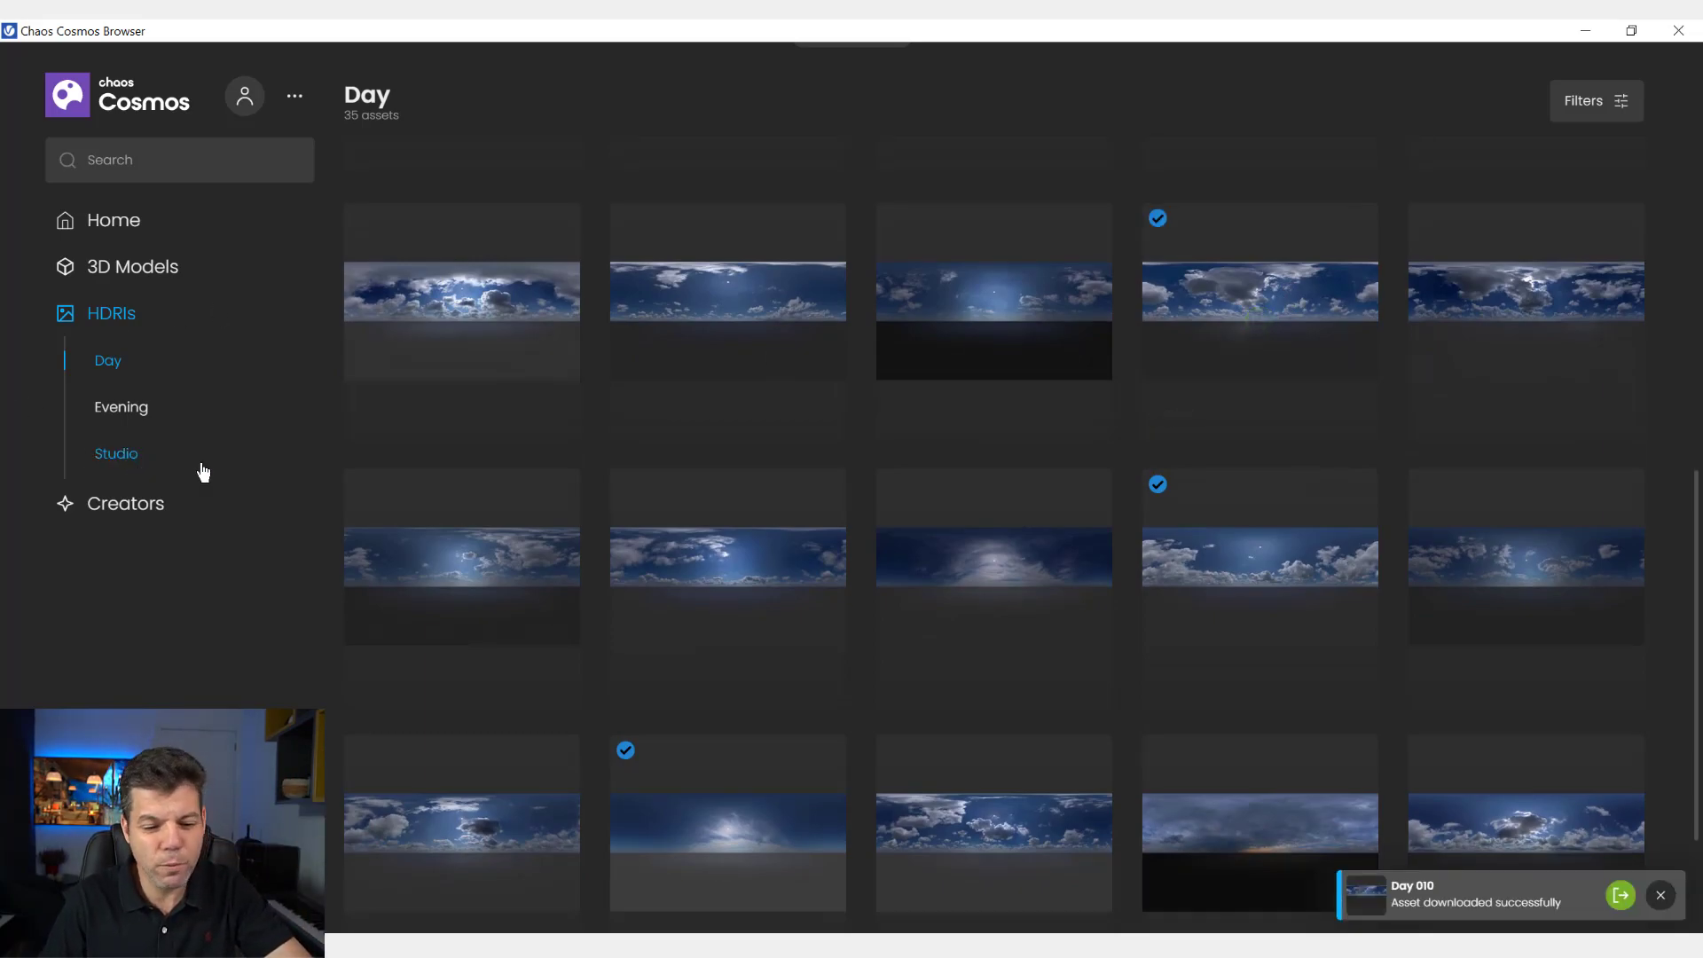
{"action": "left_click", "coordinate": [1616, 898]}
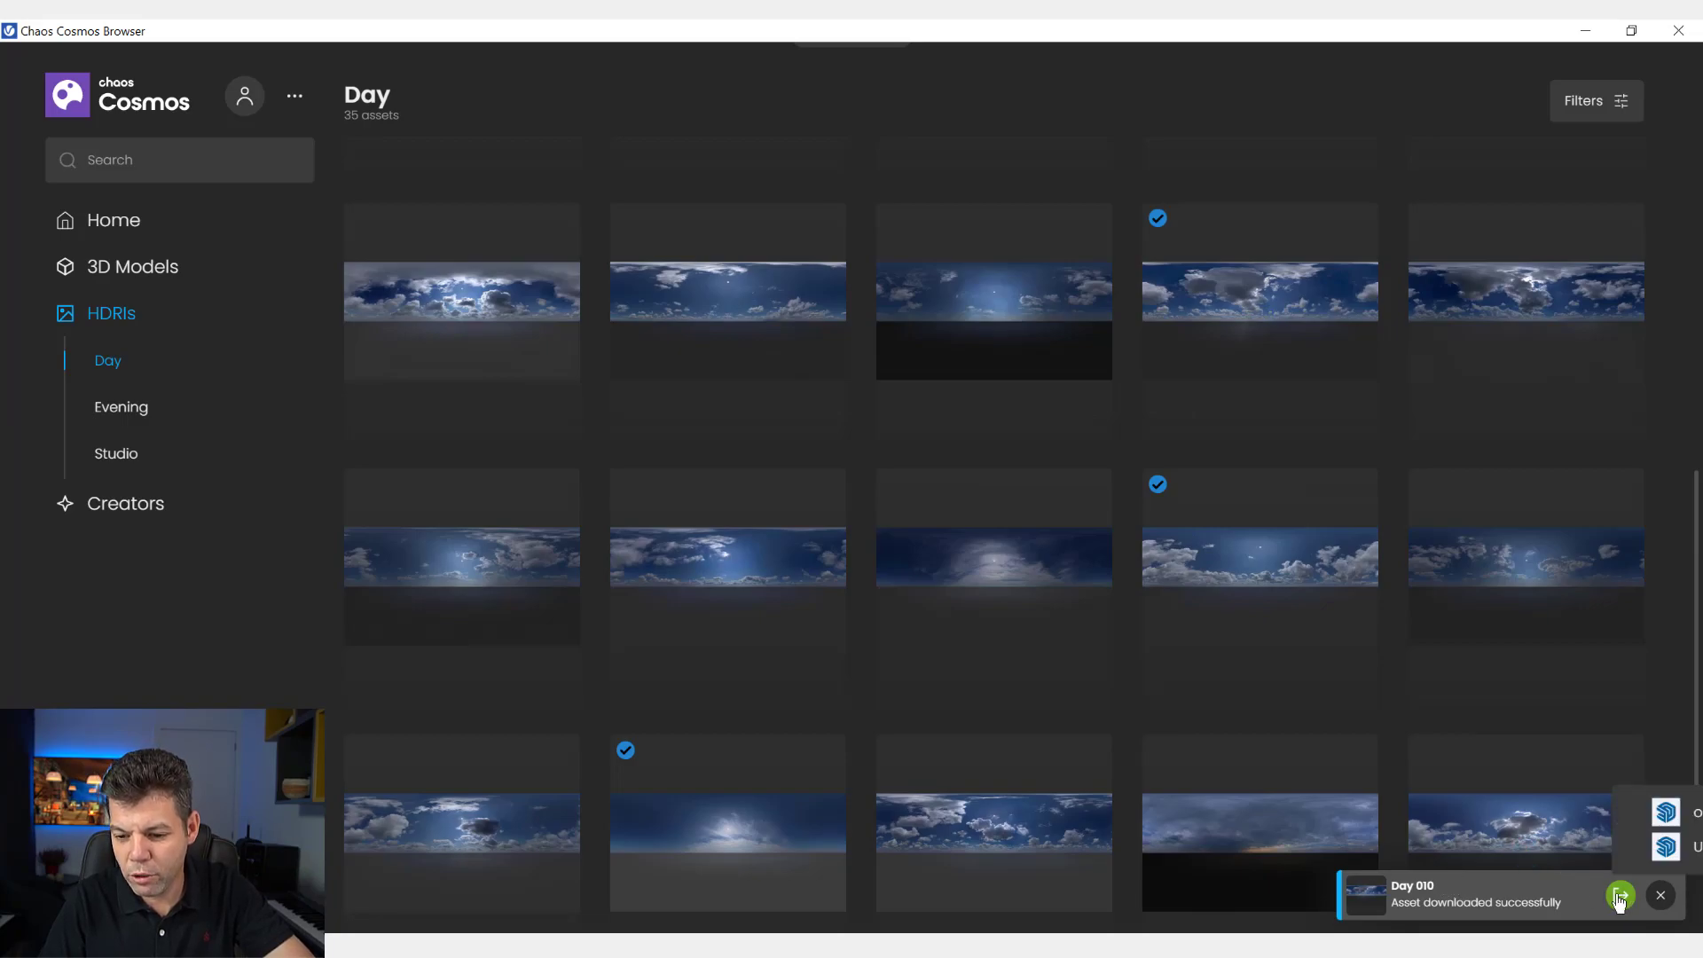
{"action": "left_click", "coordinate": [1666, 814]}
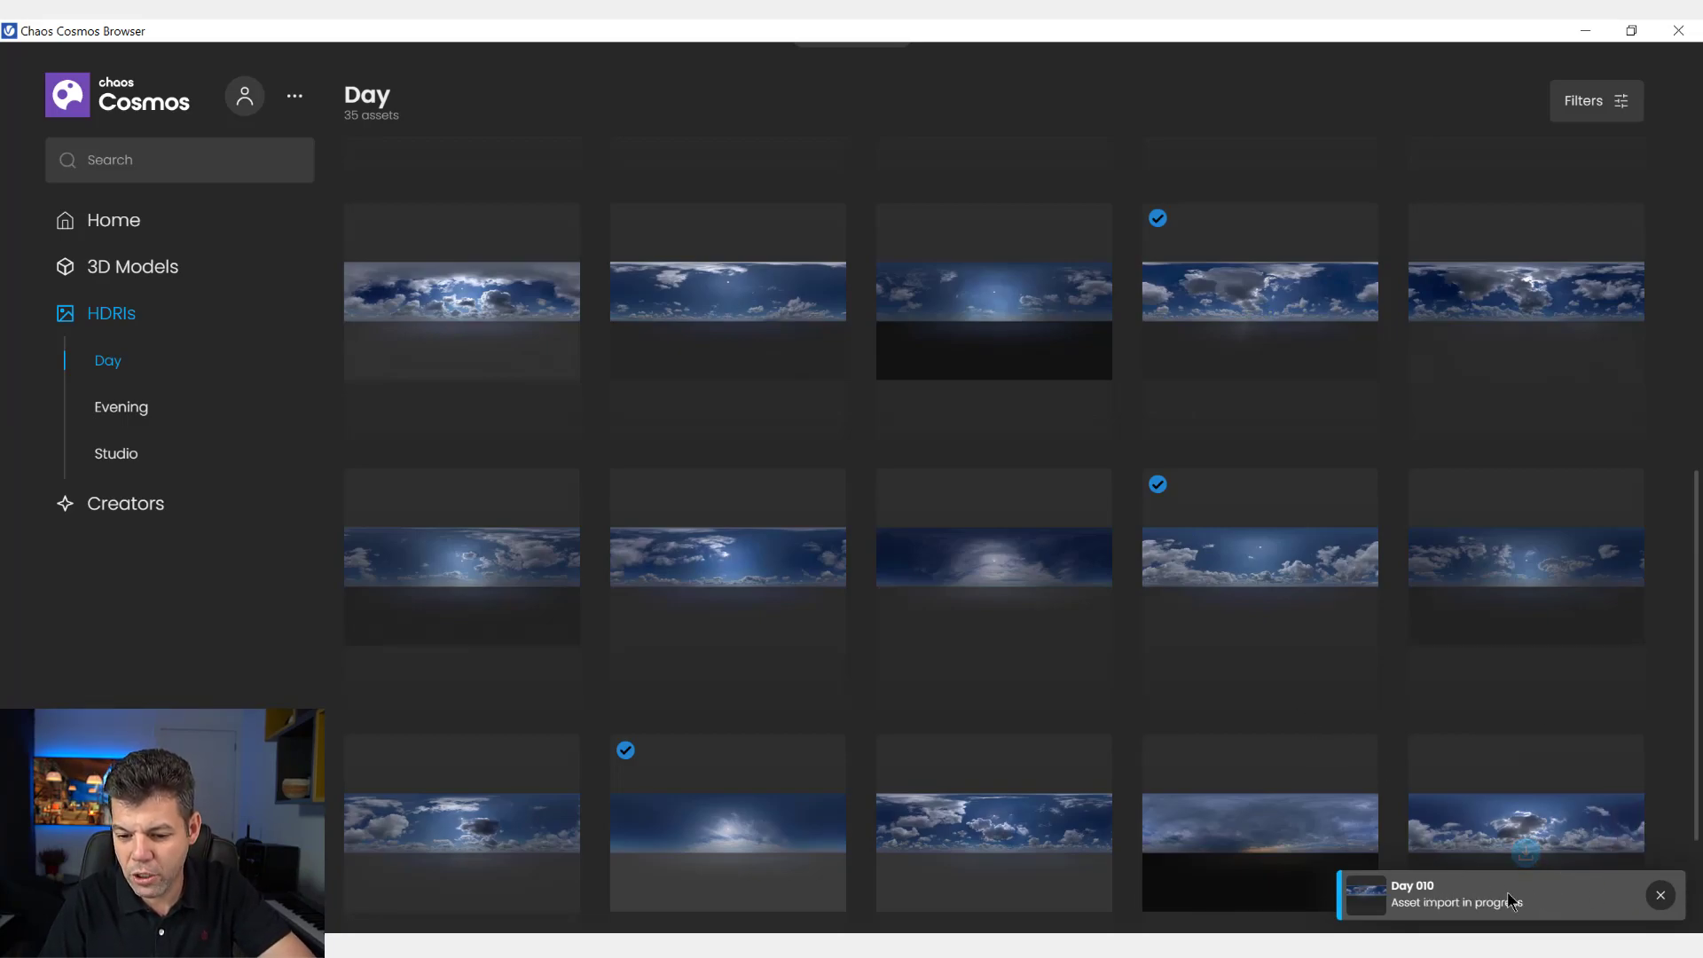
{"action": "left_click", "coordinate": [1586, 32]}
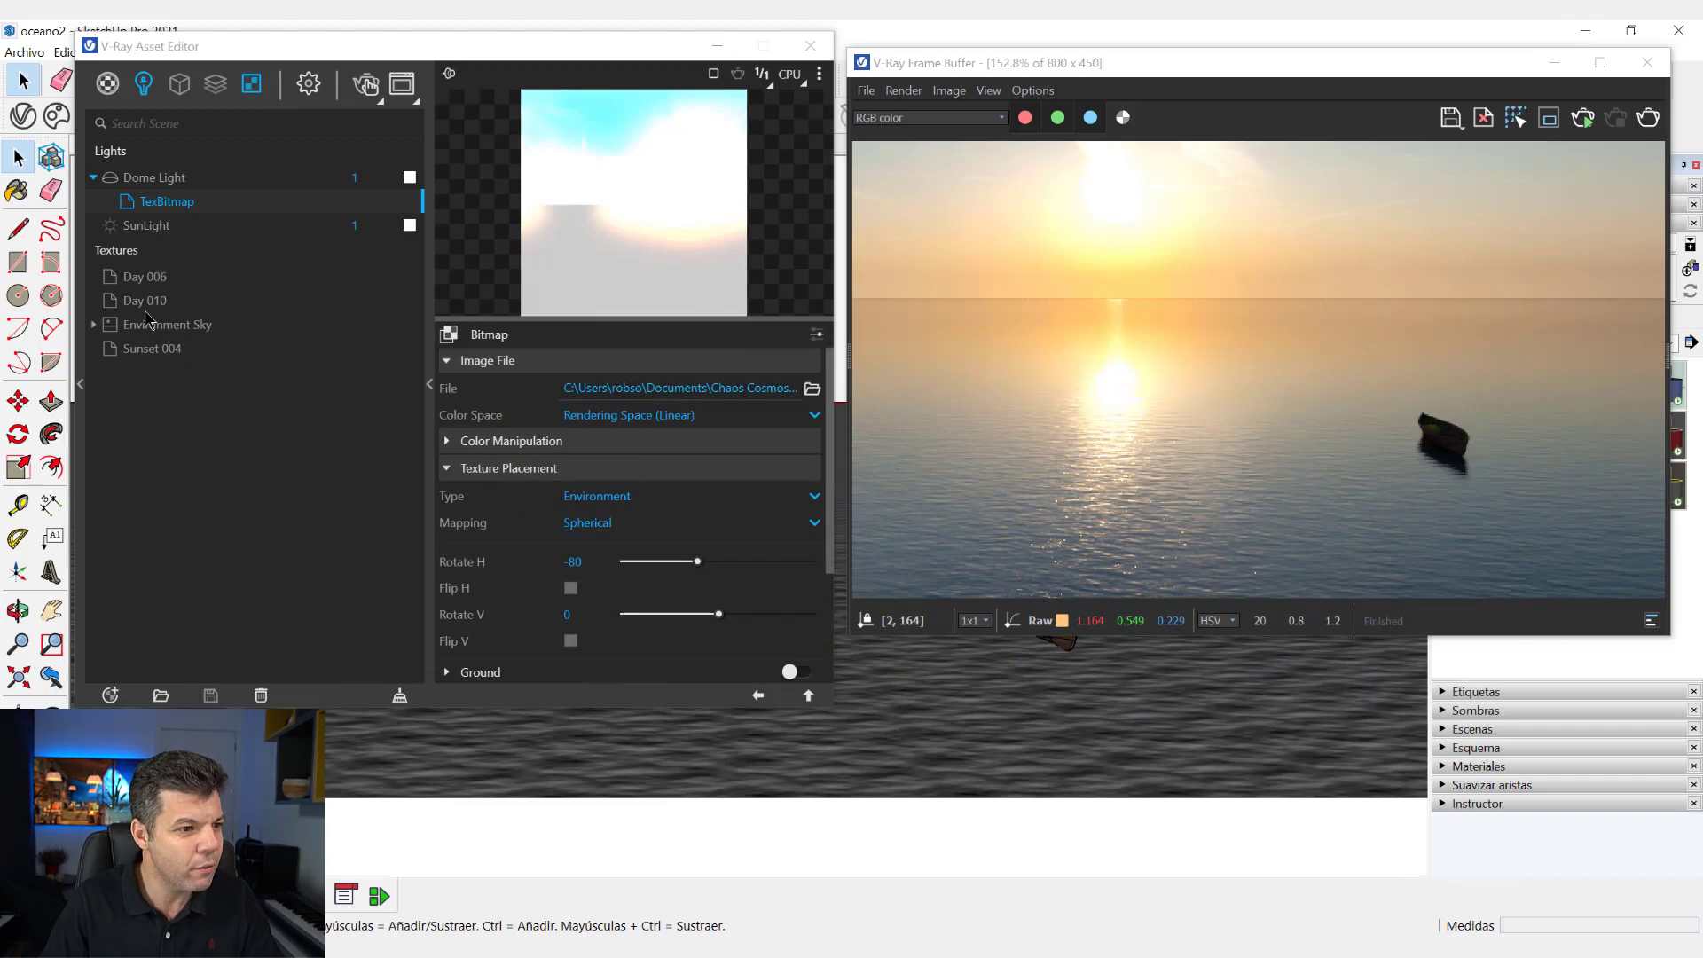
Step: Load the Day_010 HDR from HDRIs > Day into the dome bitmap and re-render
{"action": "left_click", "coordinate": [146, 312]}
{"action": "left_click", "coordinate": [167, 201]}
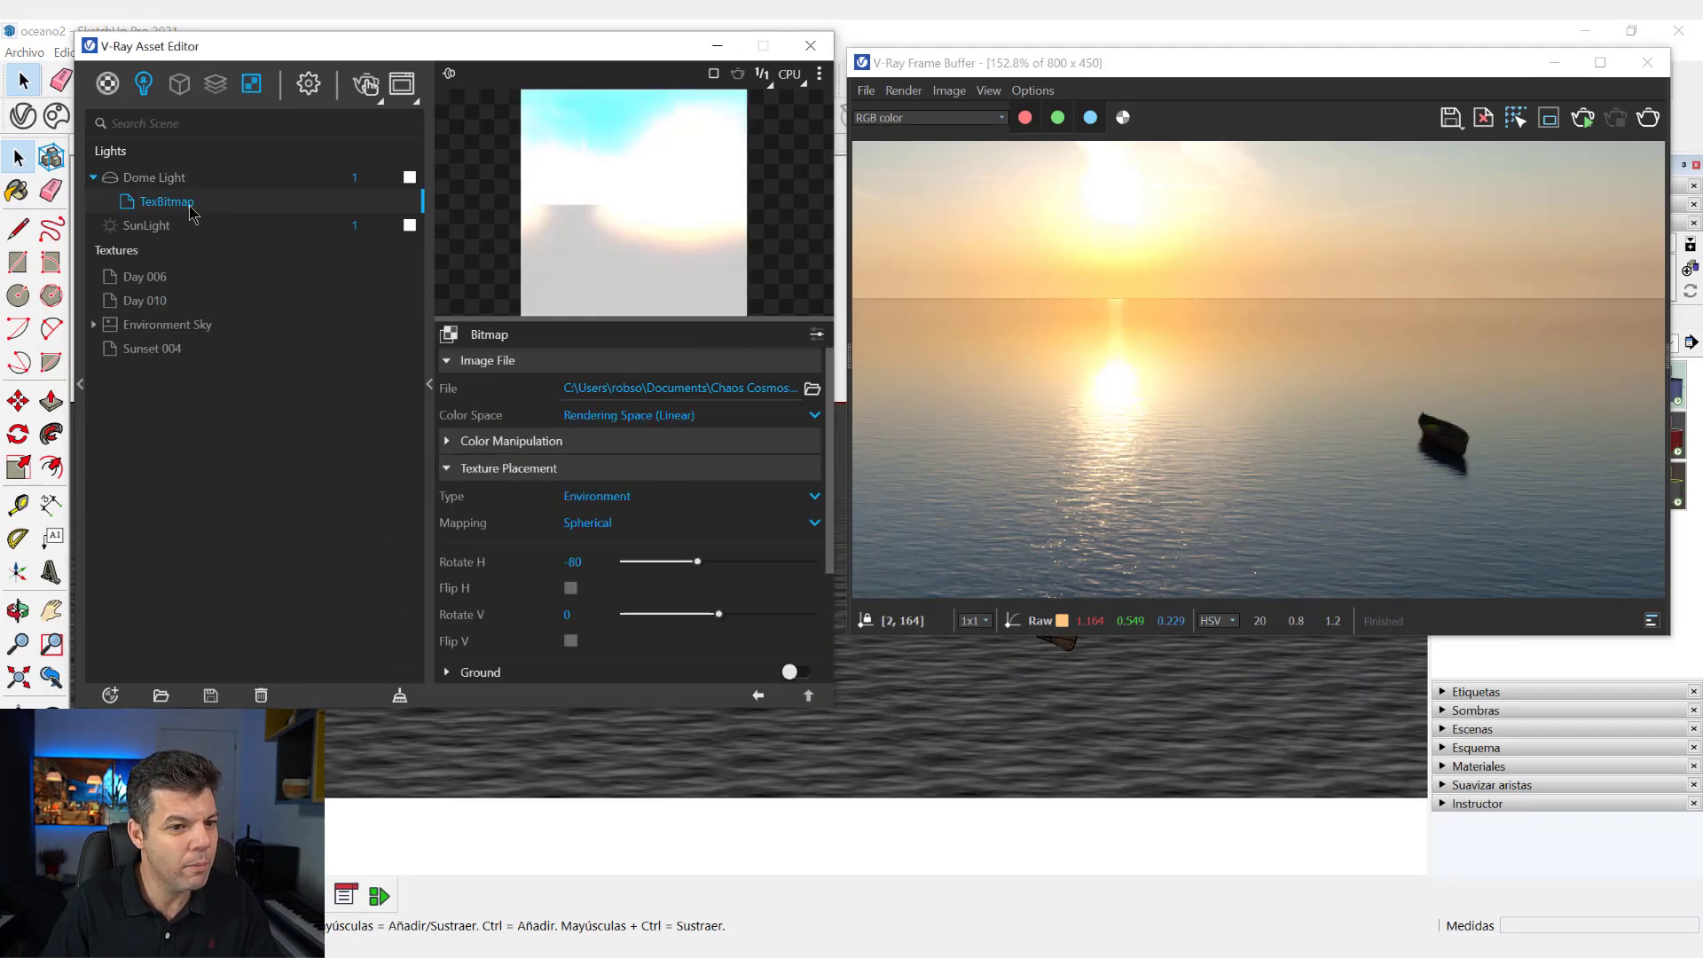
{"action": "left_click", "coordinate": [812, 387]}
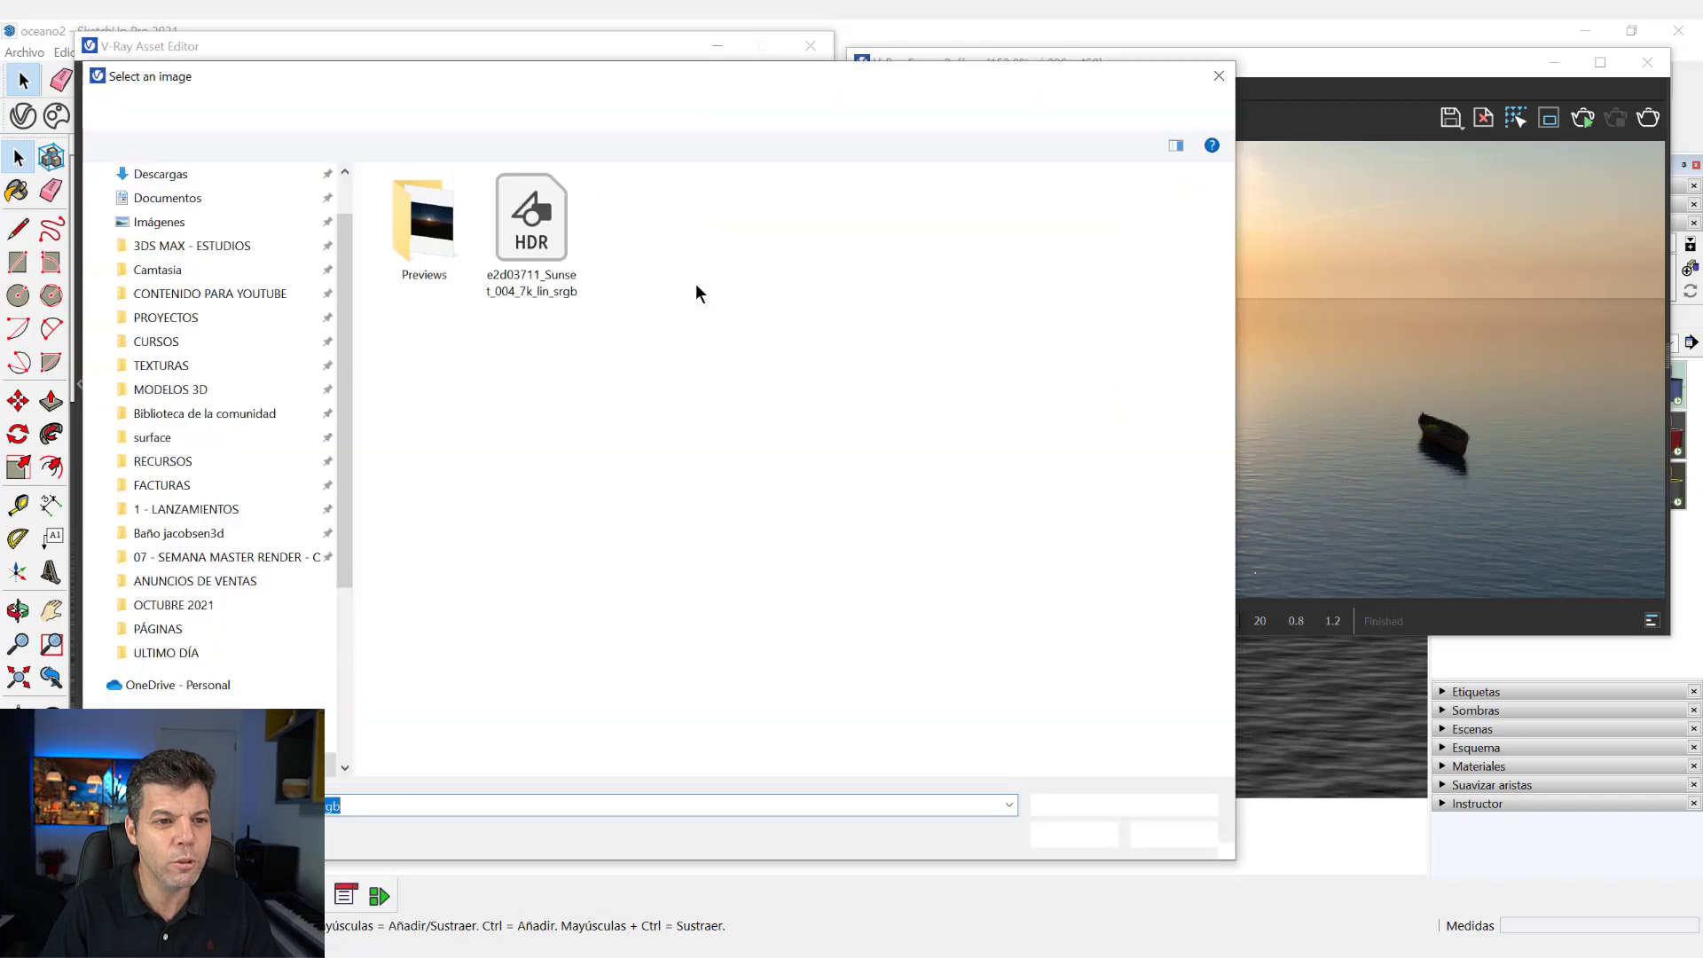
{"action": "left_click", "coordinate": [587, 109]}
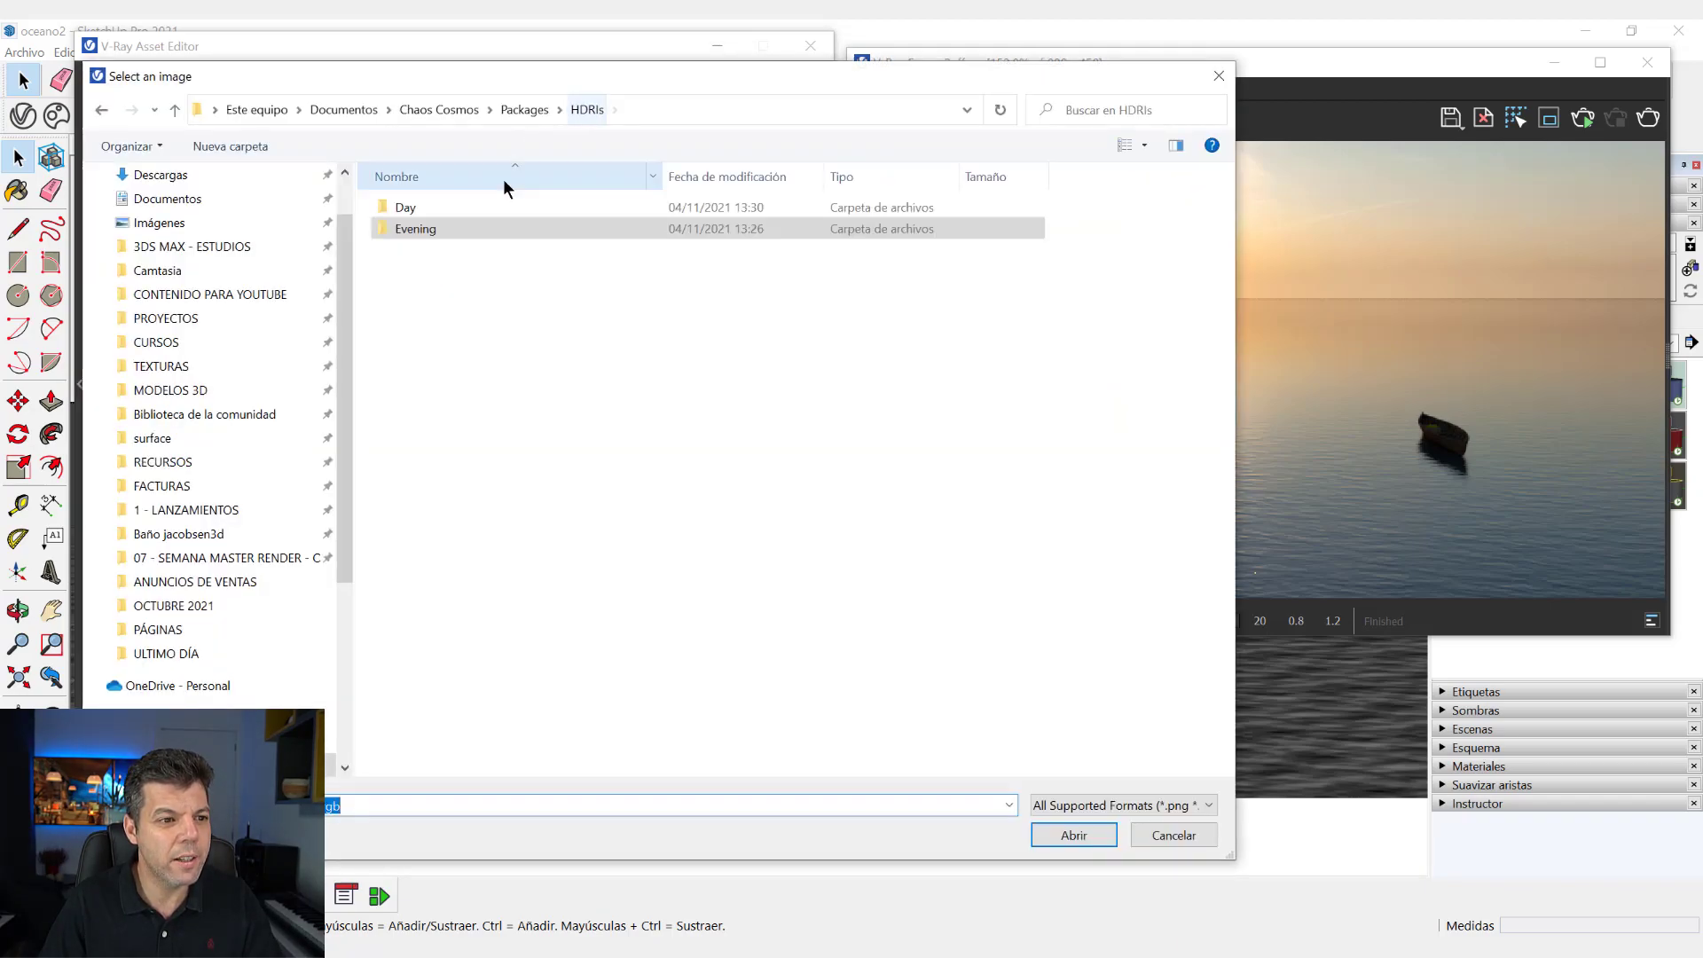
{"action": "double_click", "coordinate": [444, 205]}
{"action": "double_click", "coordinate": [440, 249]}
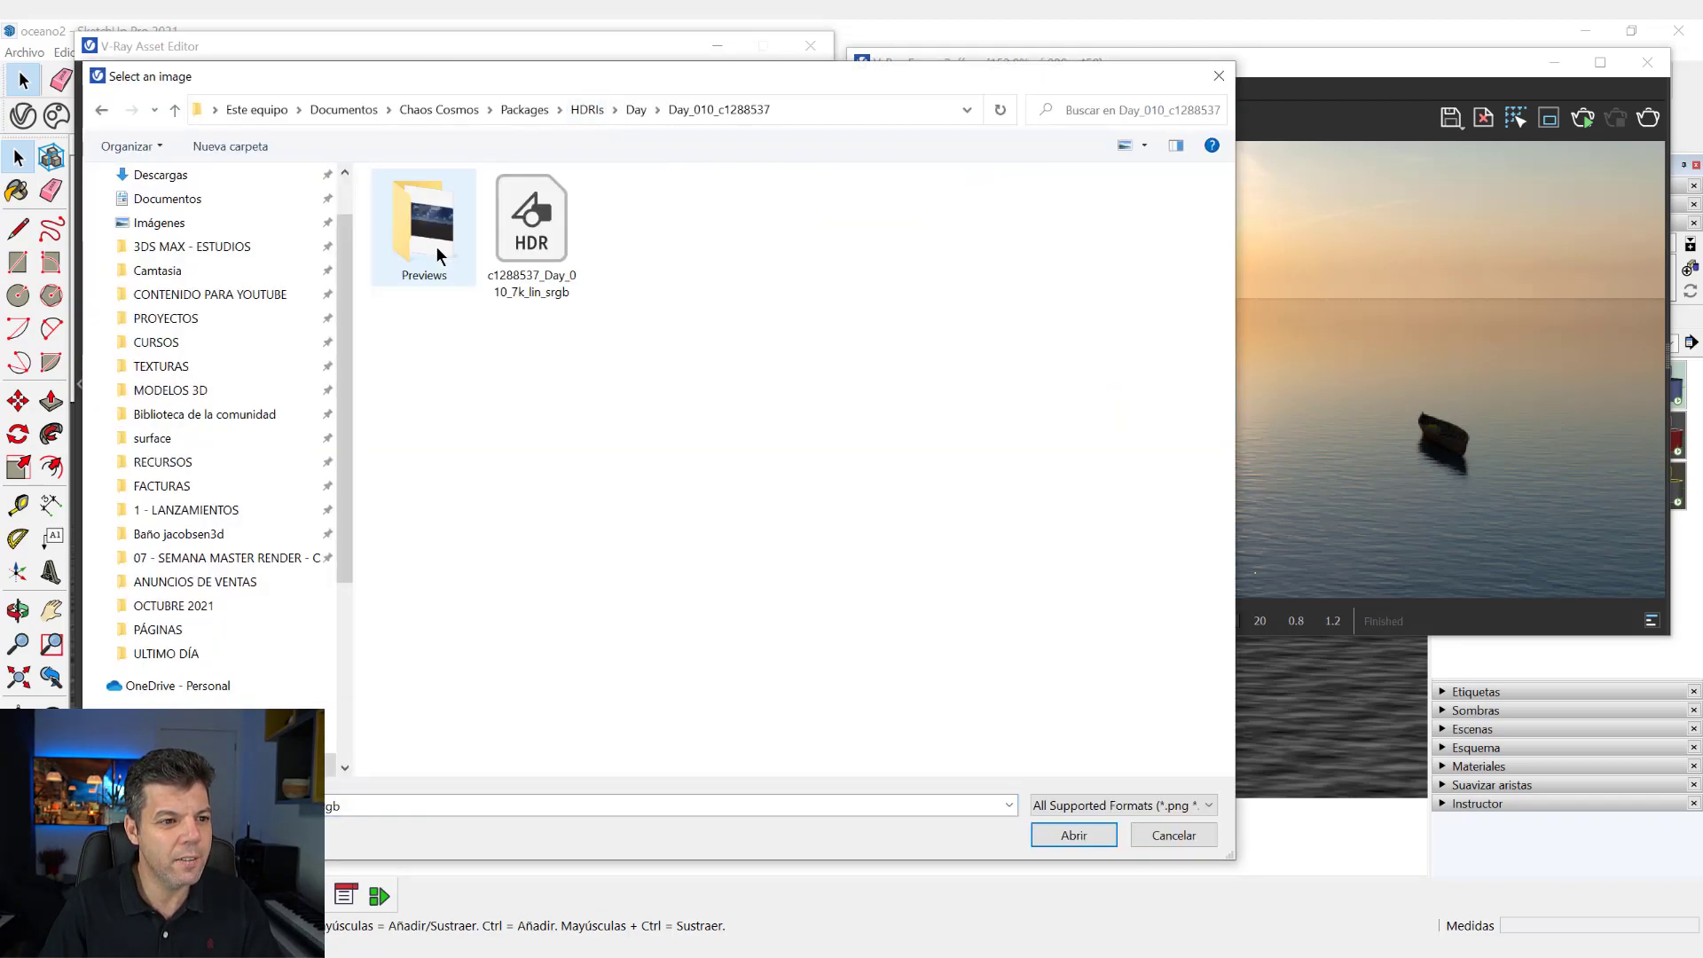
{"action": "left_click", "coordinate": [525, 253]}
{"action": "left_click", "coordinate": [1074, 835]}
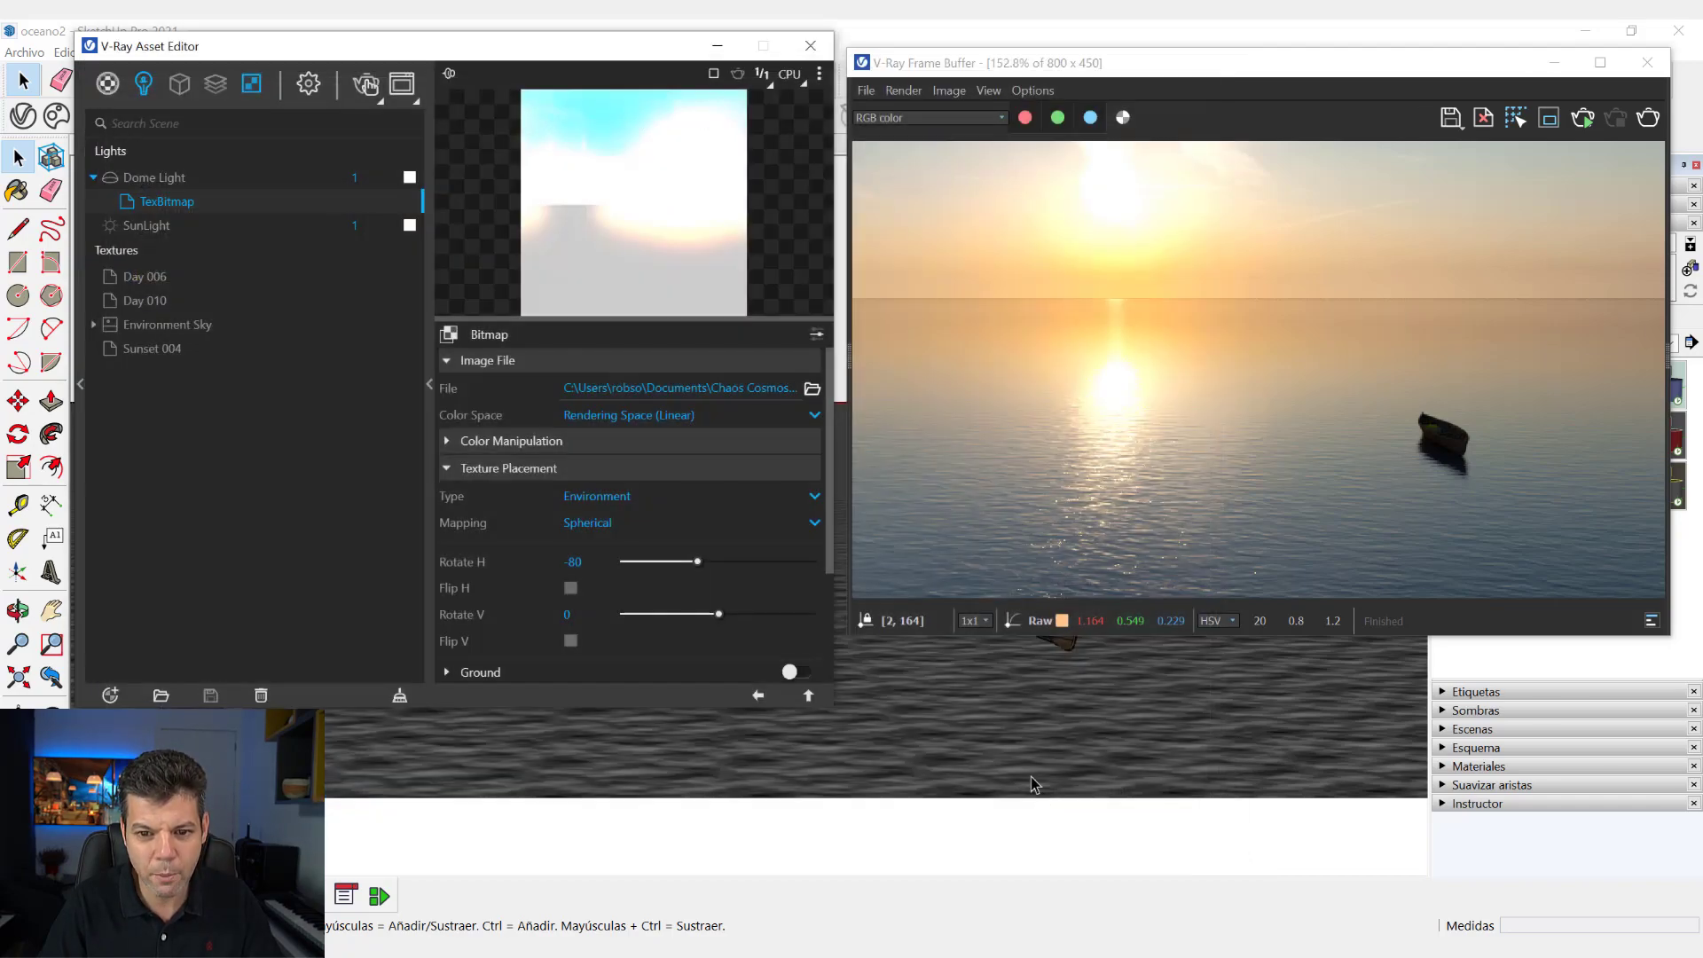
{"action": "left_click", "coordinate": [1585, 119]}
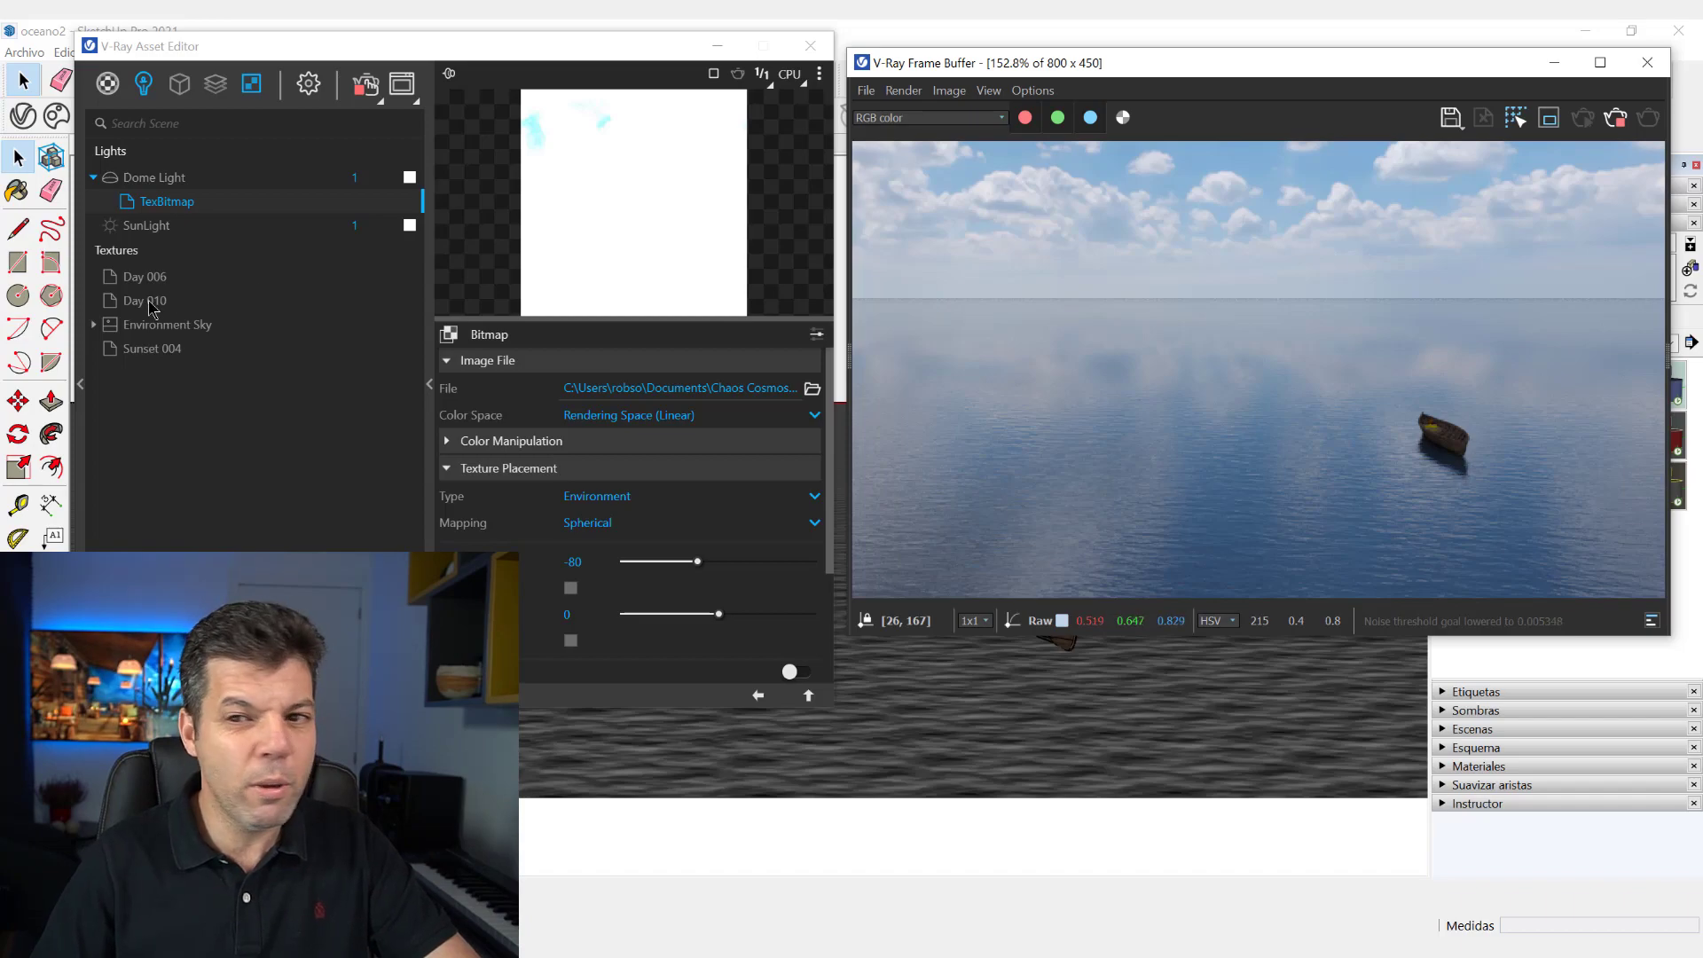
Step: Drag the Day 010 texture from the Textures list onto the dome bitmap's File field
{"action": "left_click_drag", "start_coordinate": [151, 306], "coordinate": [215, 310]}
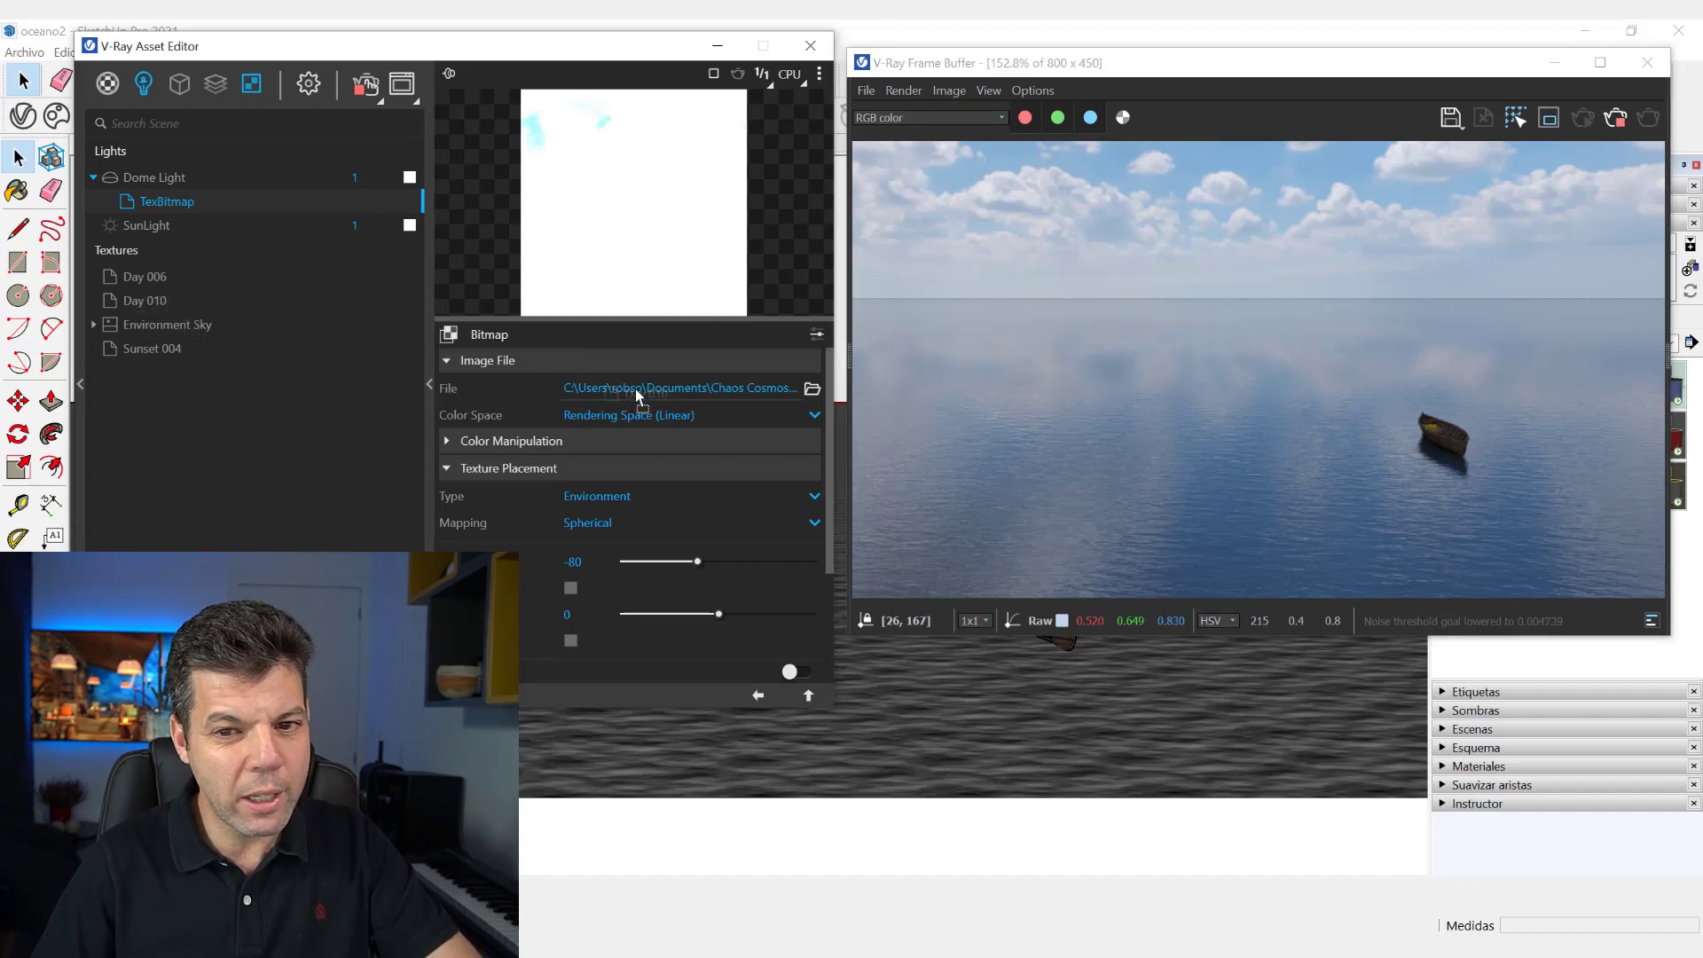
{"action": "left_click_drag", "start_coordinate": [637, 396], "coordinate": [632, 390]}
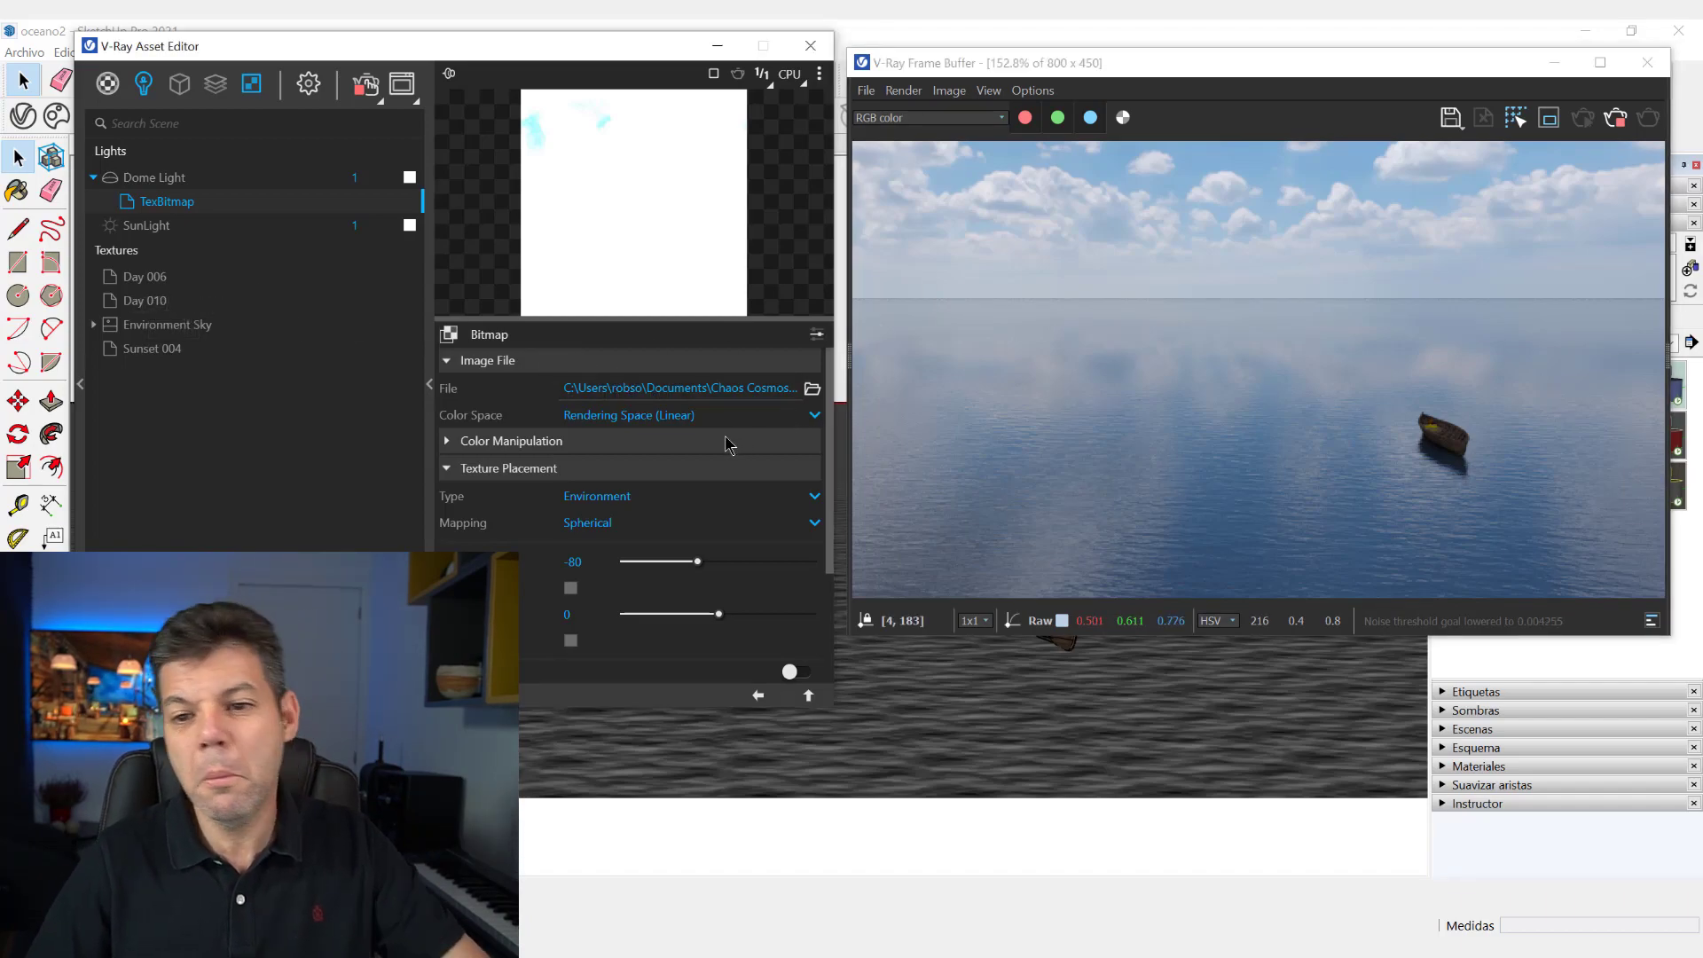